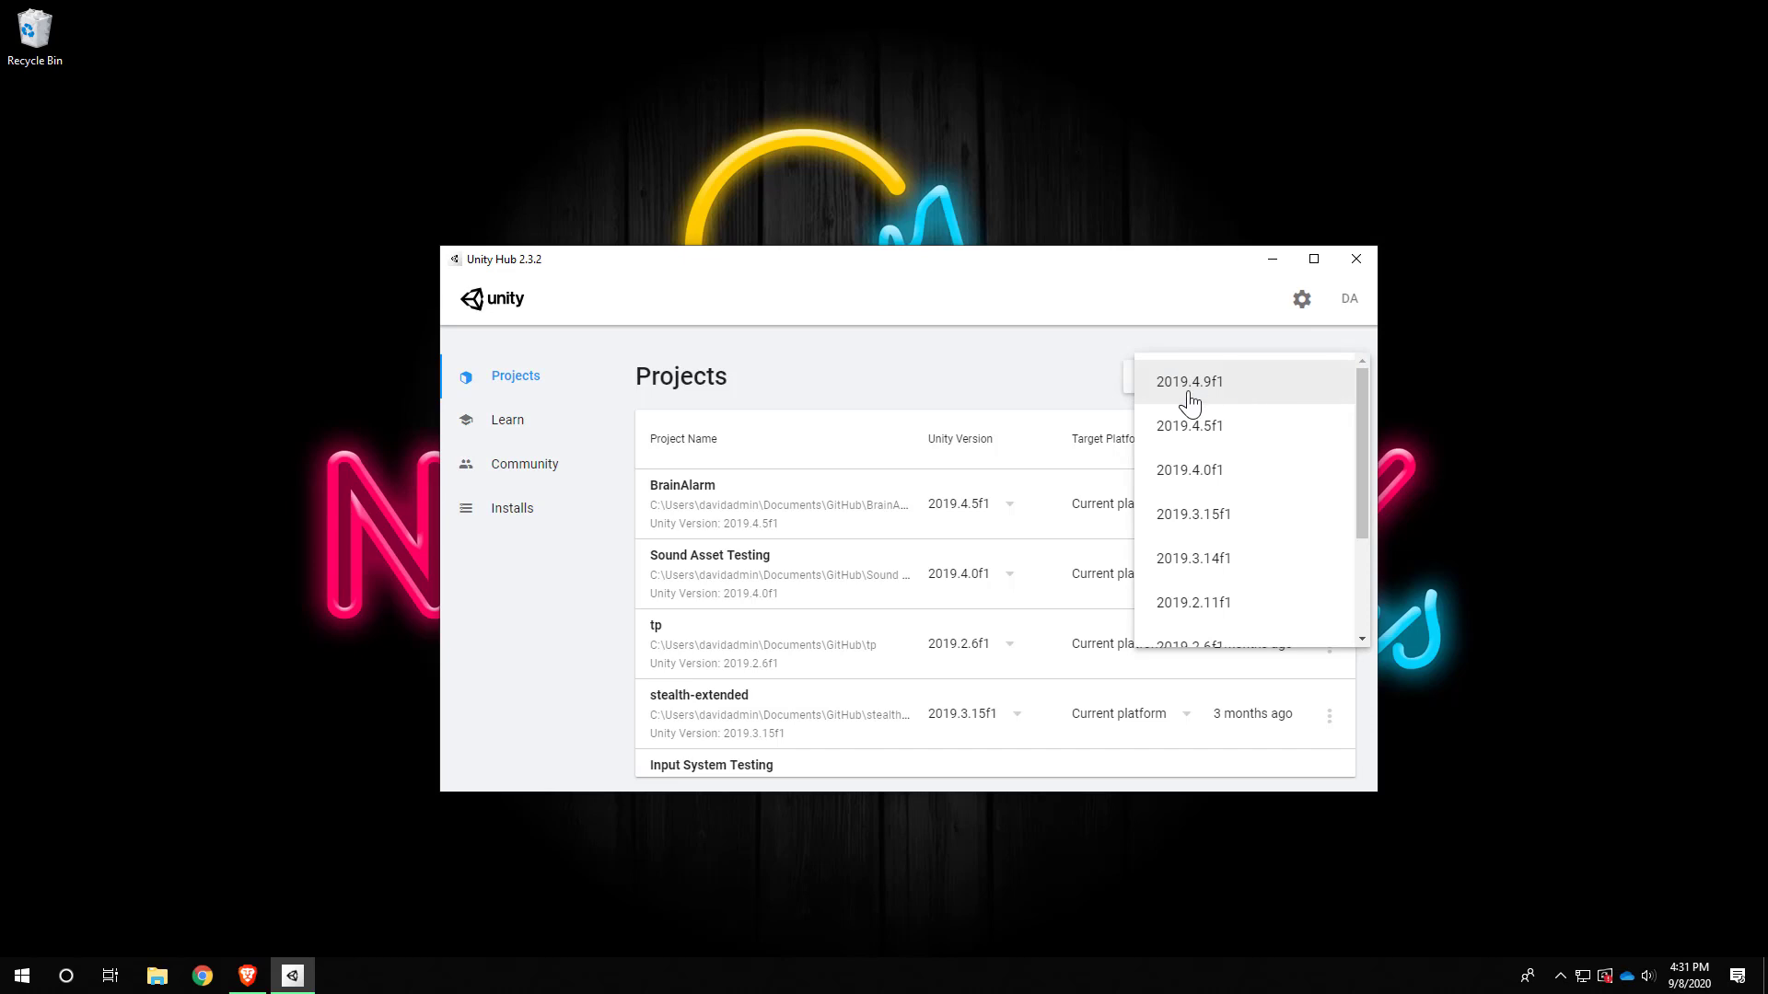
- Create a Unity 2019.4.9f1 project from the Universal Render Pipeline template, named "Third person design scenarios"
{"action": "left_click", "coordinate": [1236, 396]}
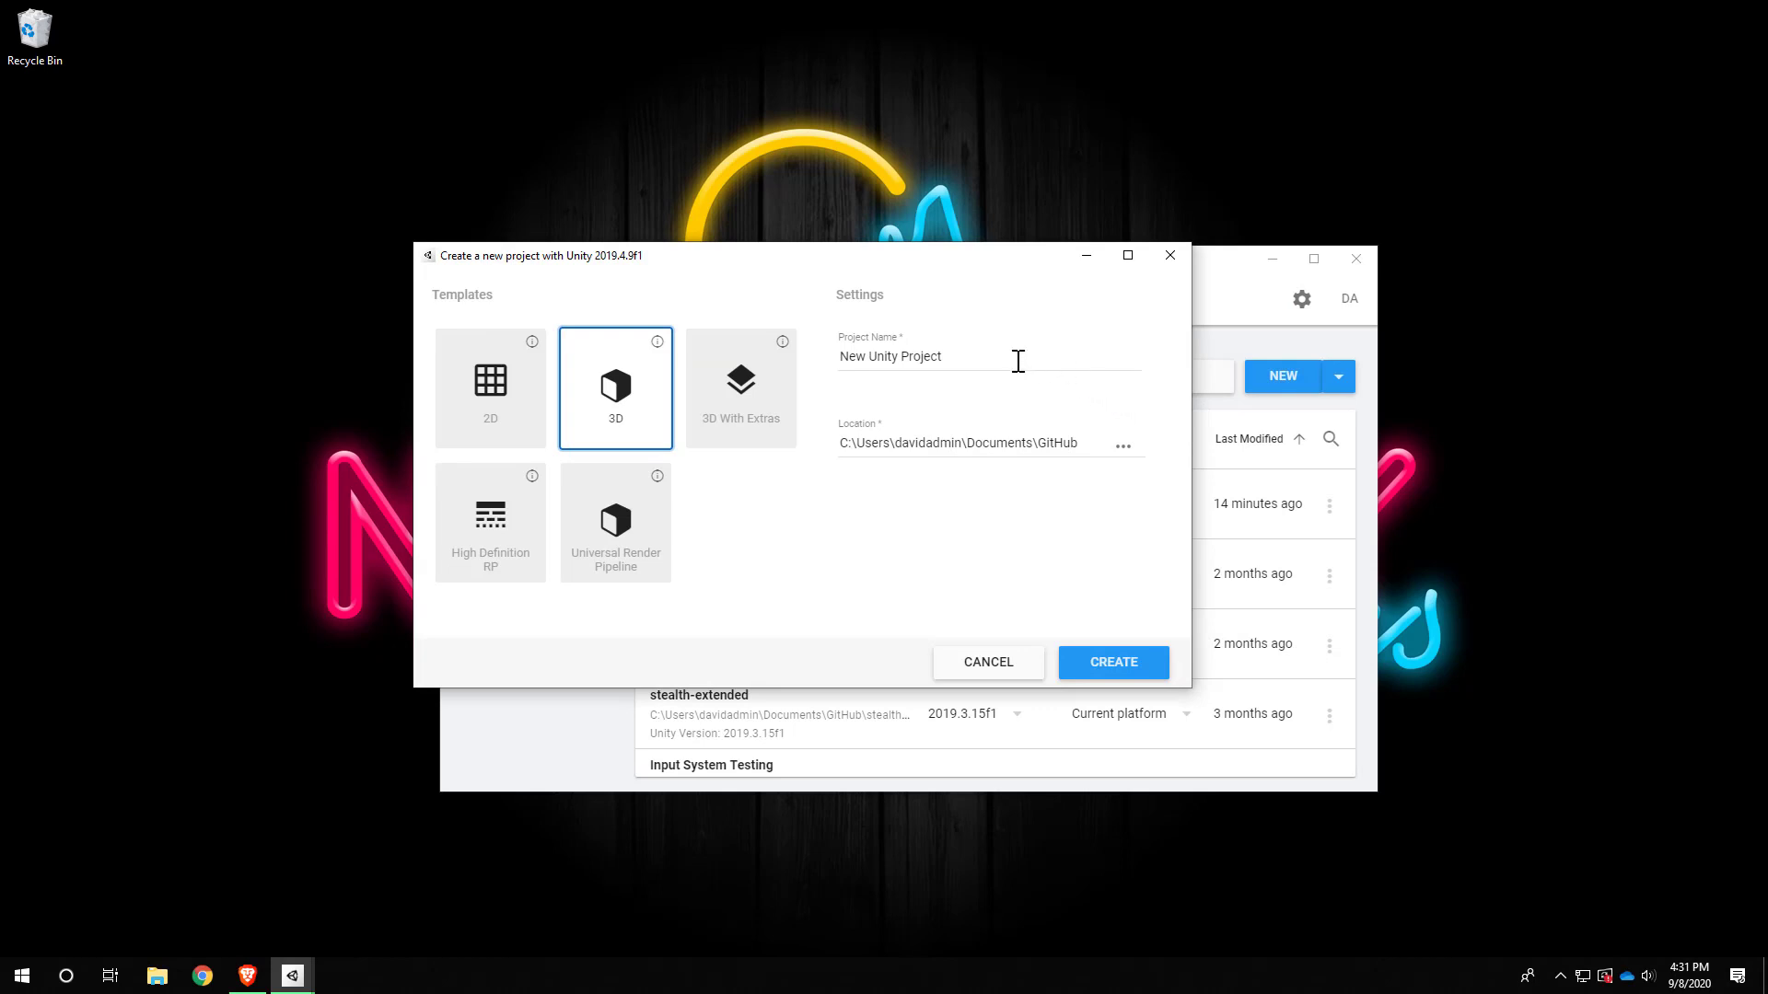
{"action": "left_click", "coordinate": [623, 534]}
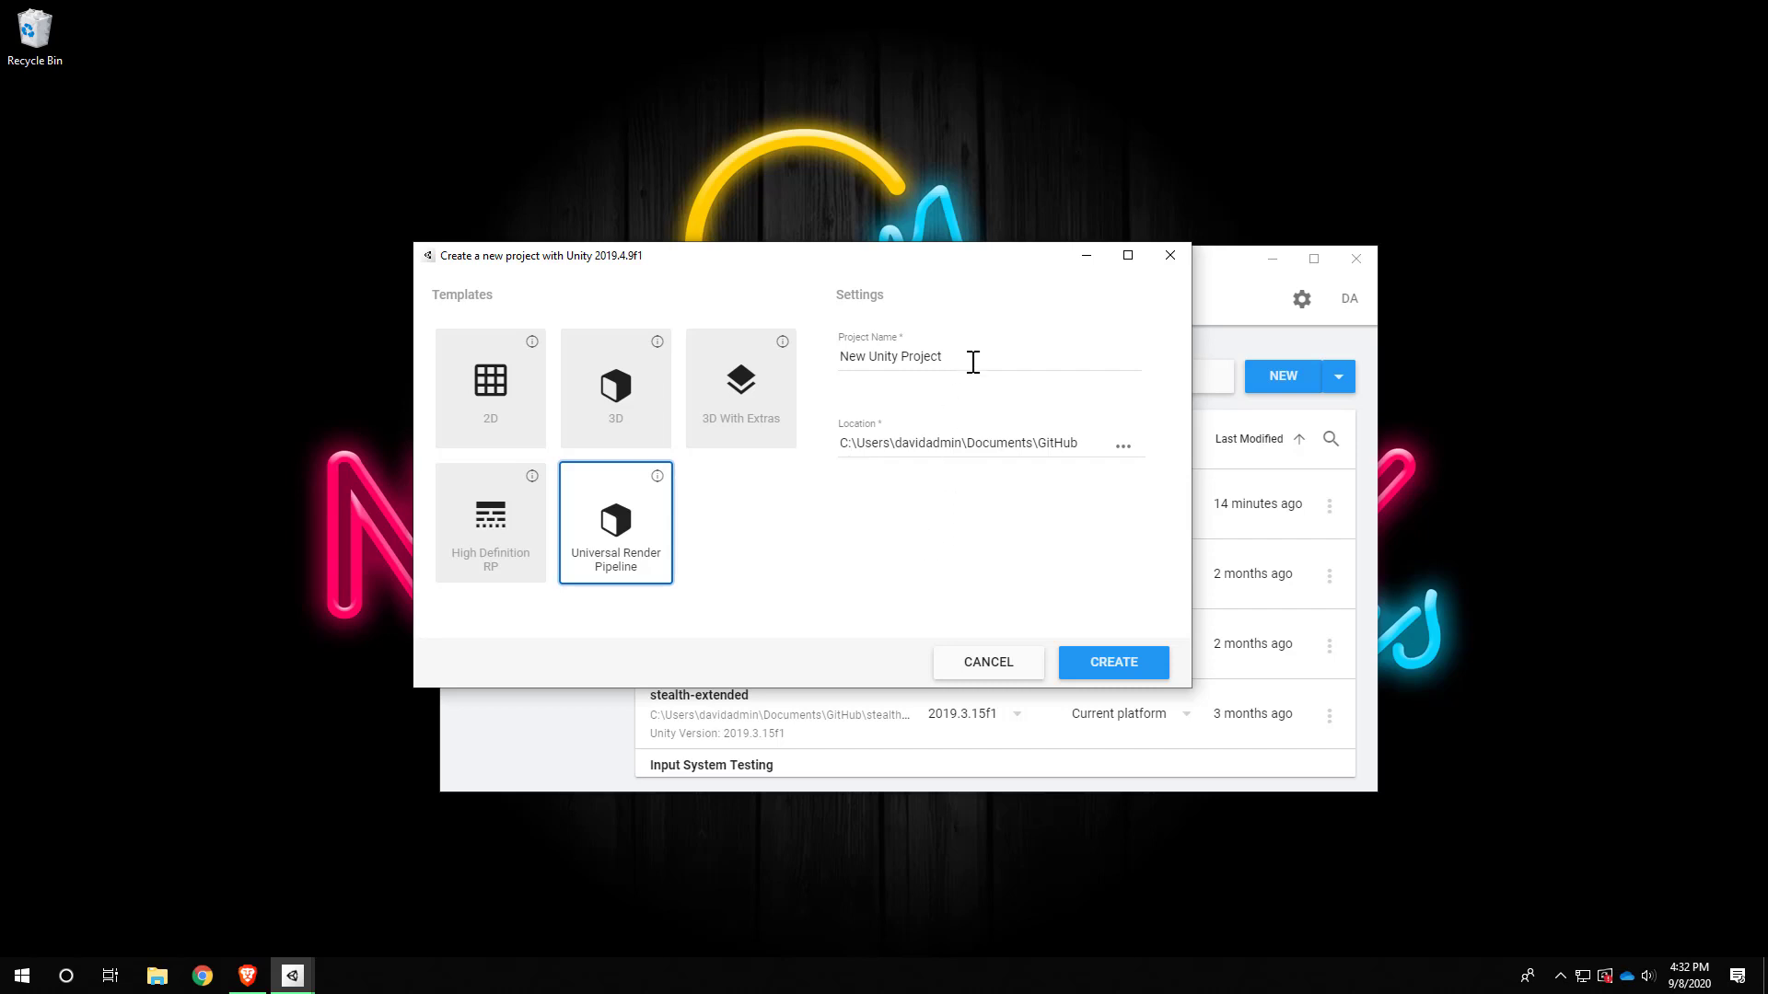
{"action": "left_click_drag", "start_coordinate": [971, 358], "coordinate": [831, 357]}
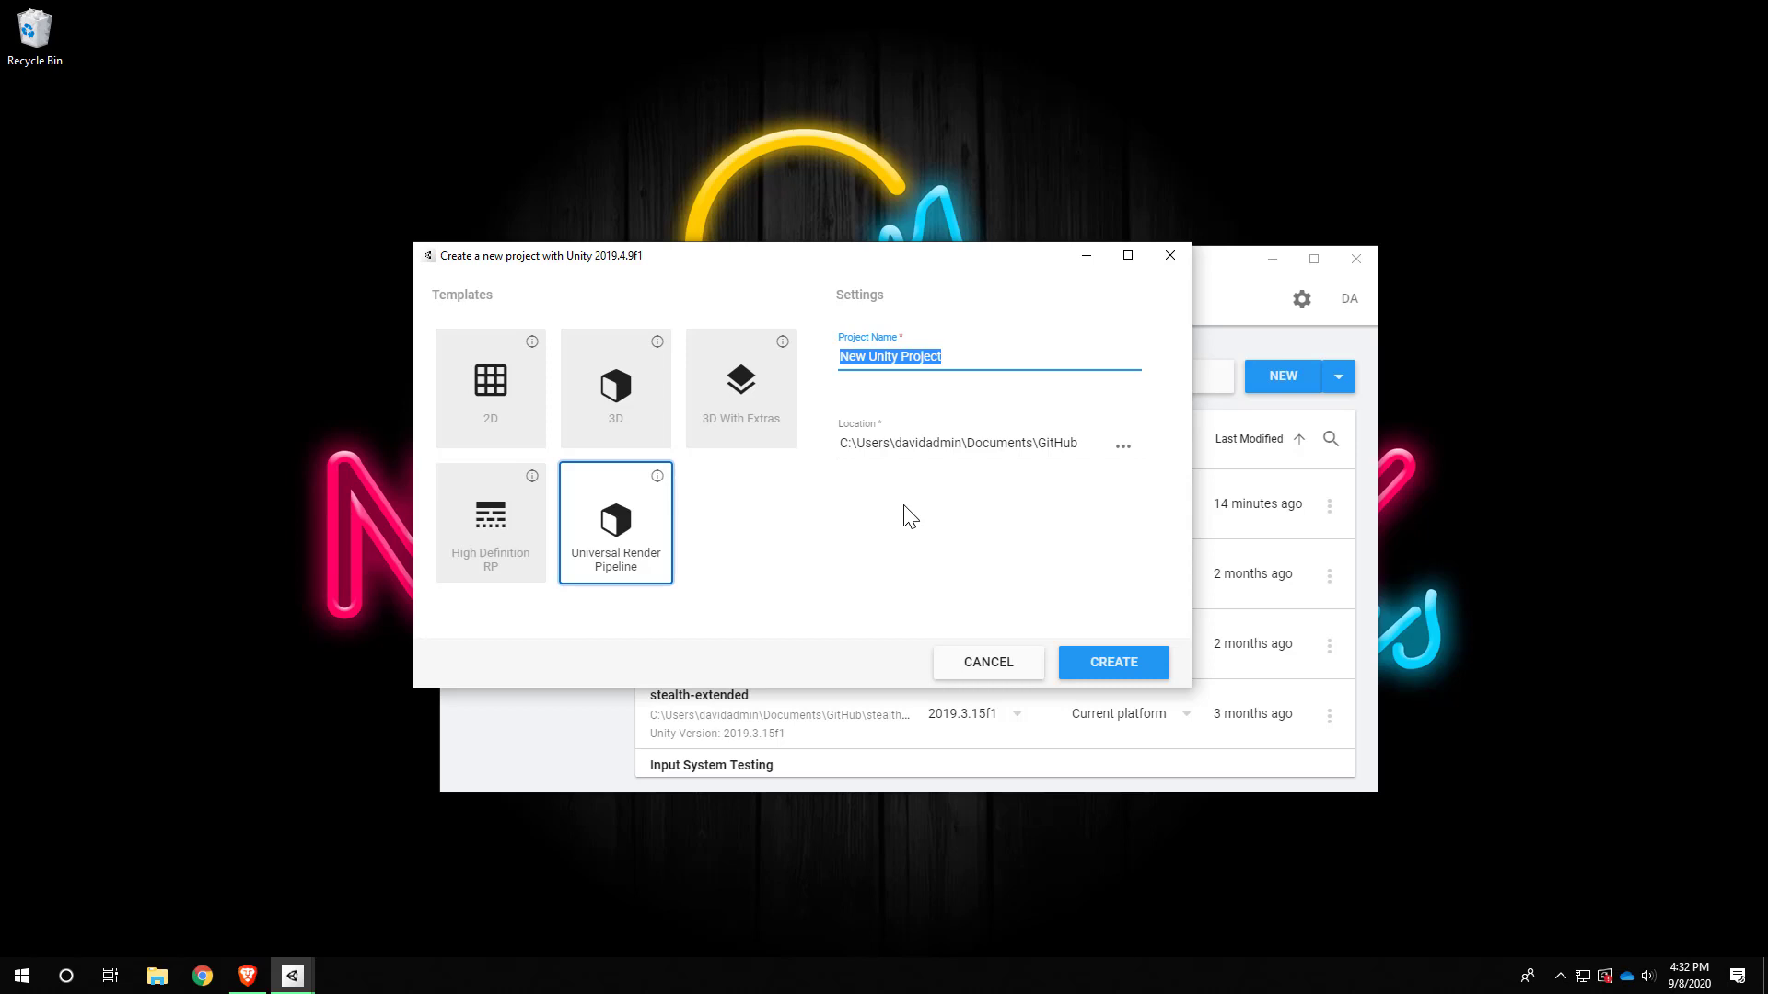
{"action": "type", "text": "Third person design scenarios"}
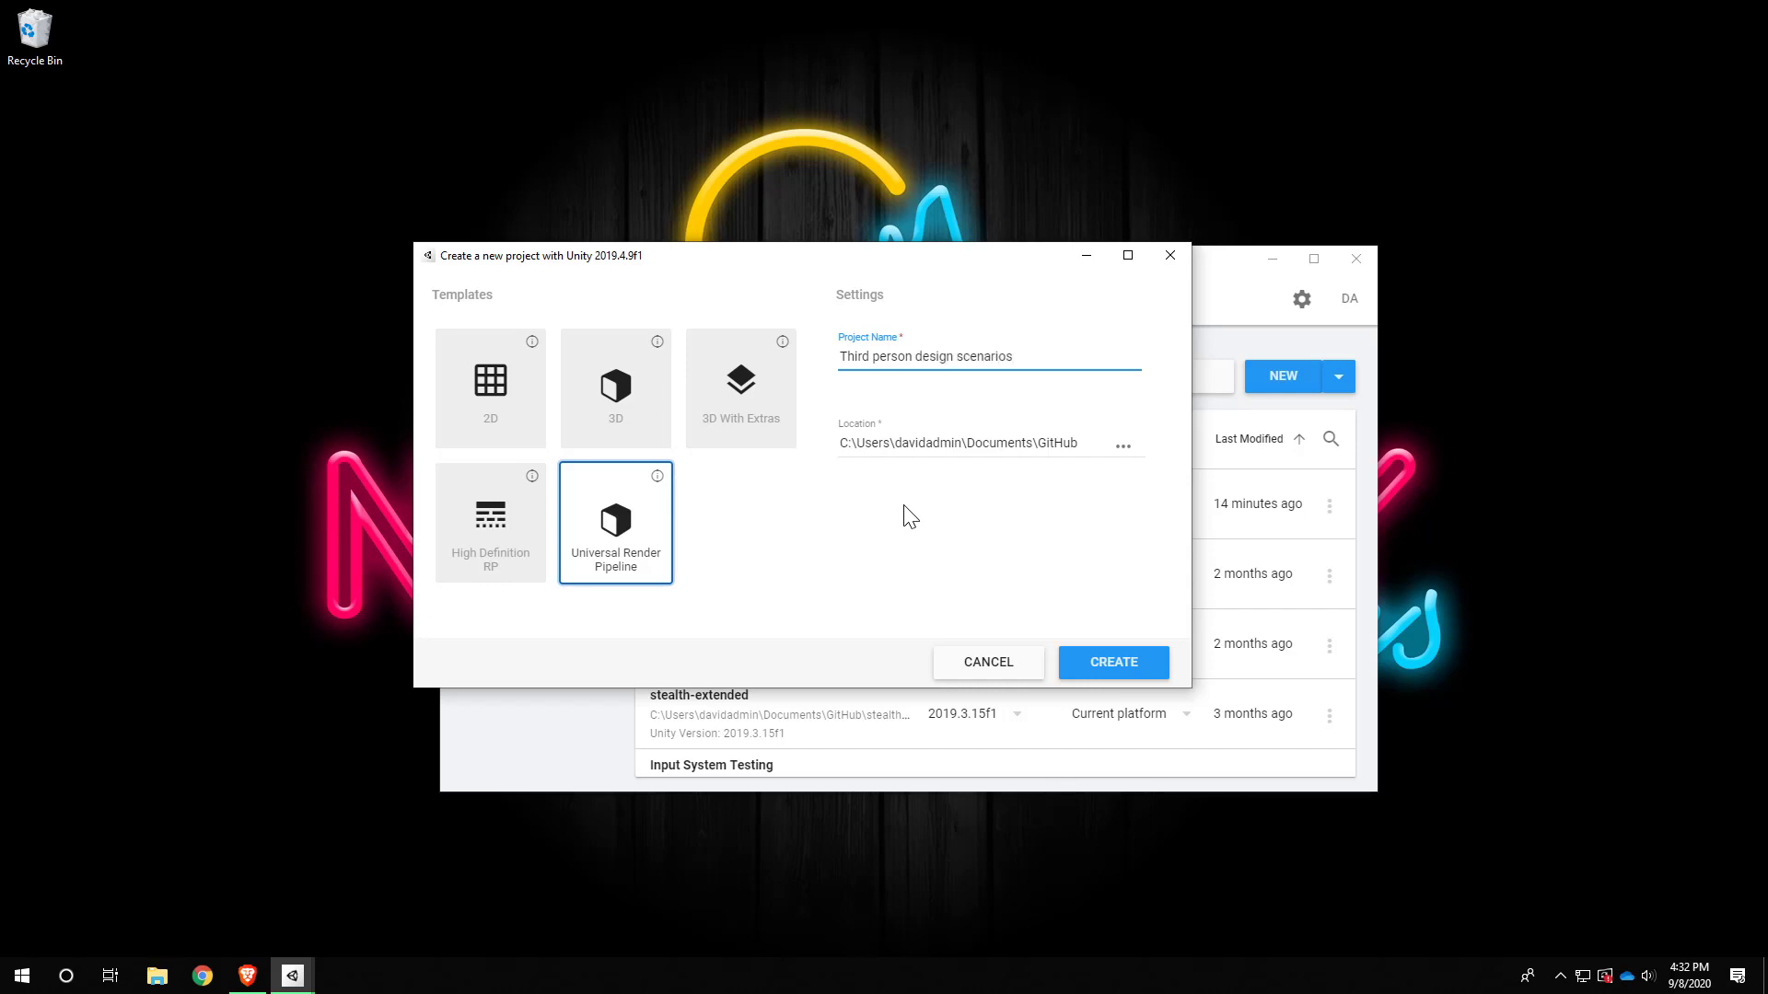
{"action": "left_click", "coordinate": [1123, 667]}
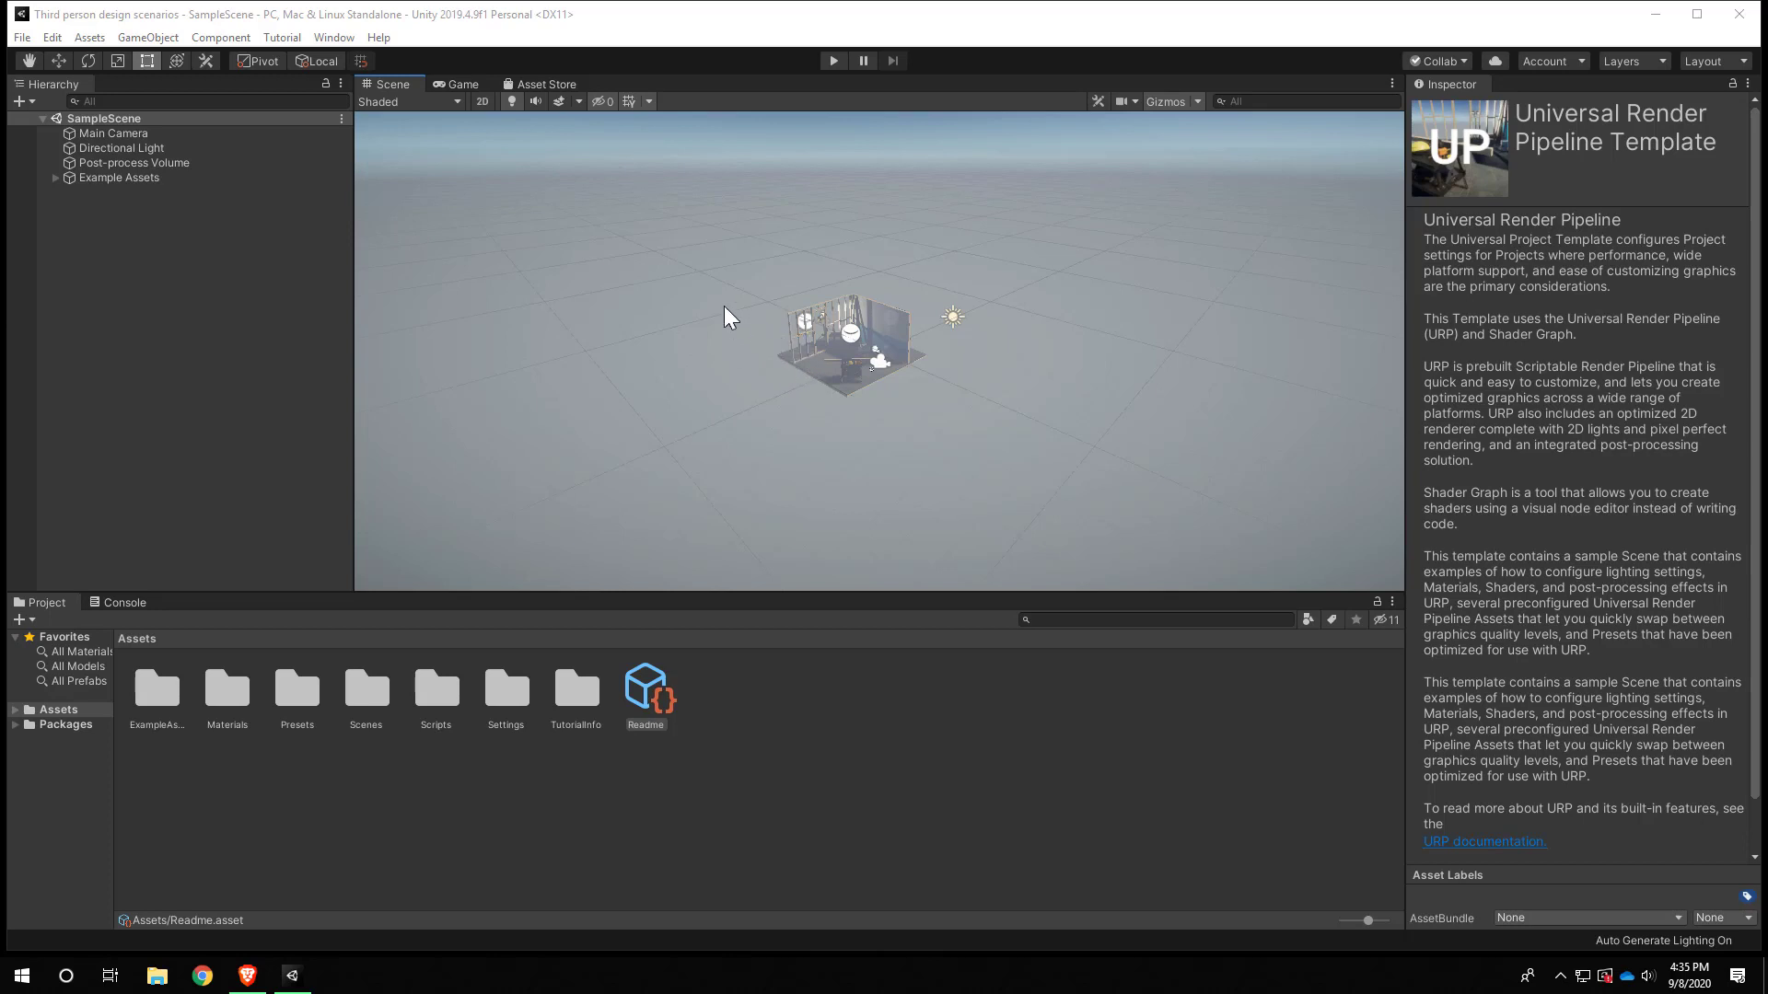
- Search the Asset Store for "github" and open the GitHub for Unity asset page
{"action": "left_click", "coordinate": [545, 84]}
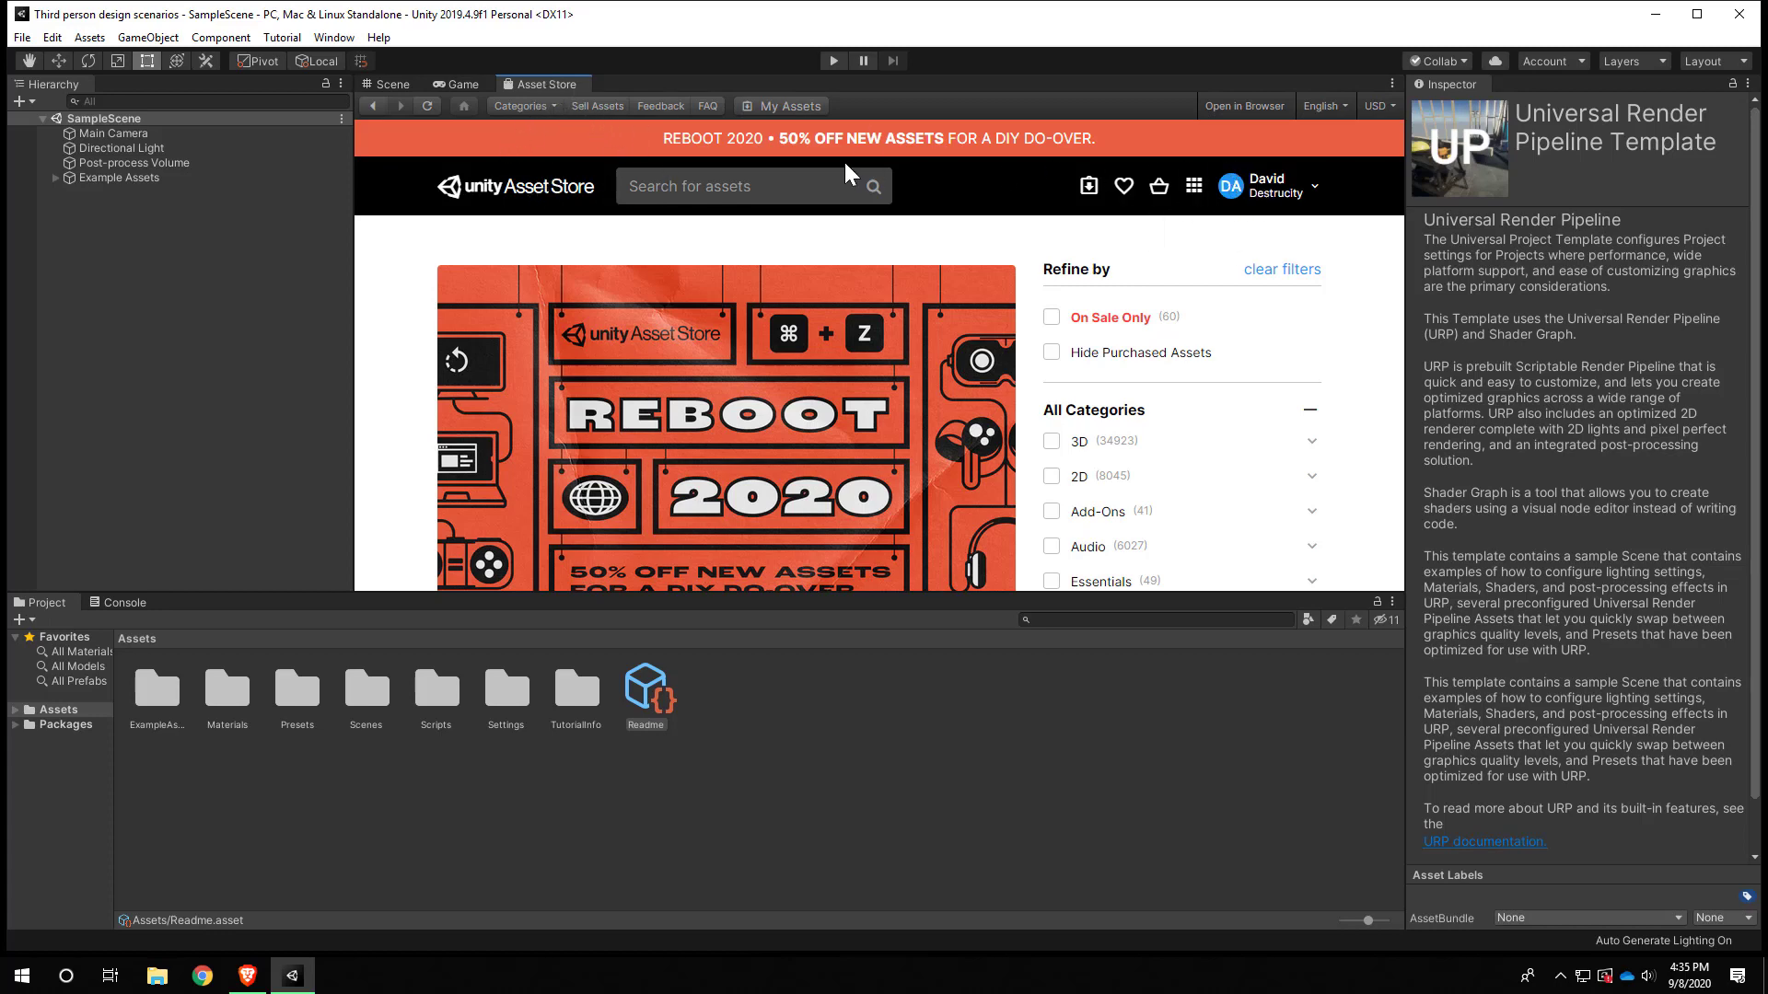
{"action": "left_click", "coordinate": [781, 181]}
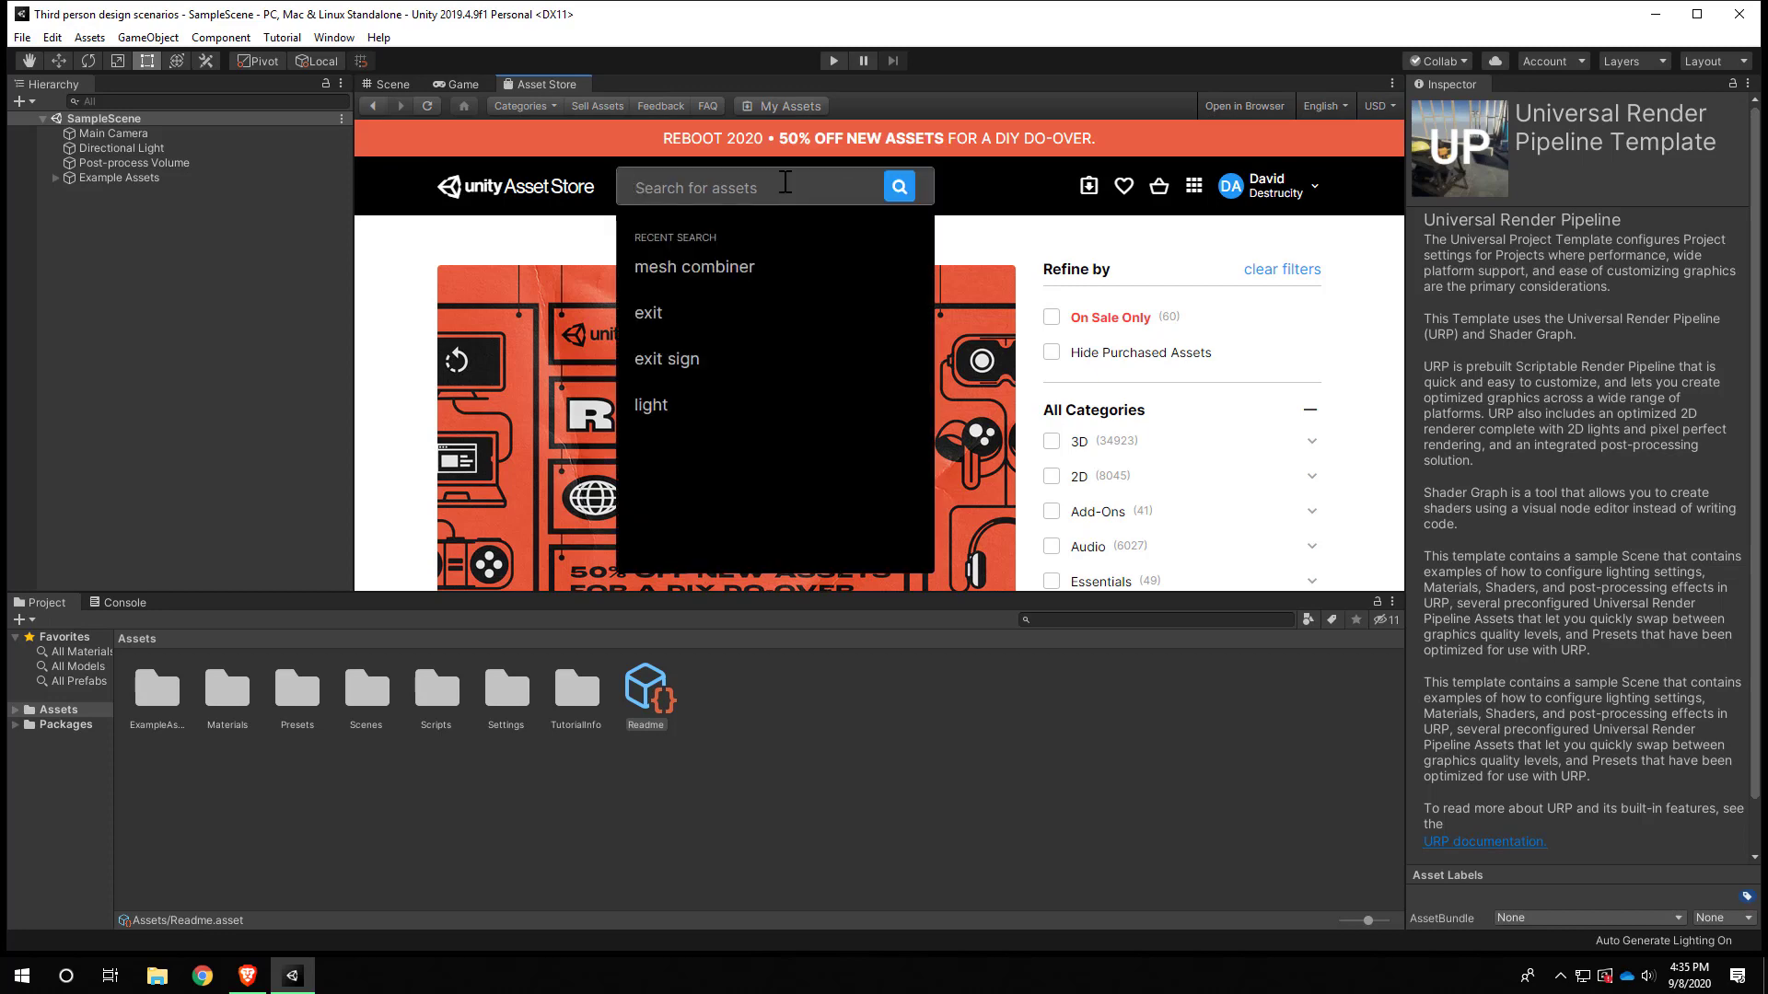
{"action": "type", "text": "githu"}
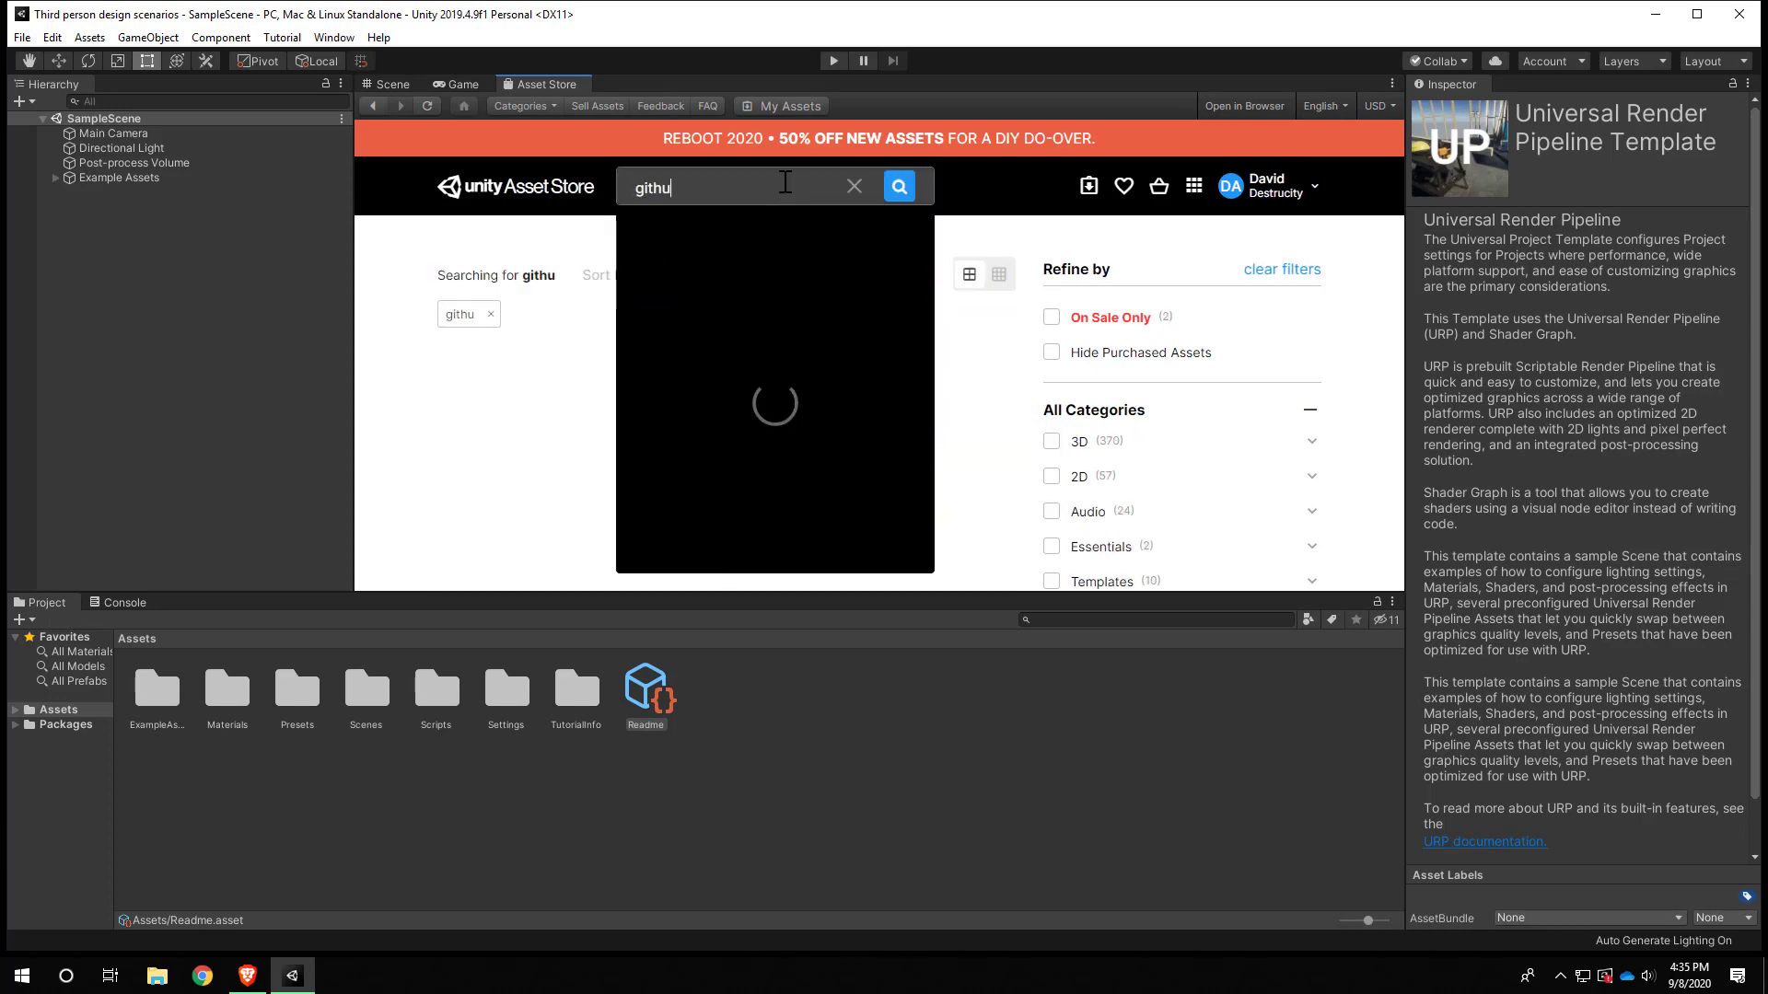
{"action": "type", "text": "b"}
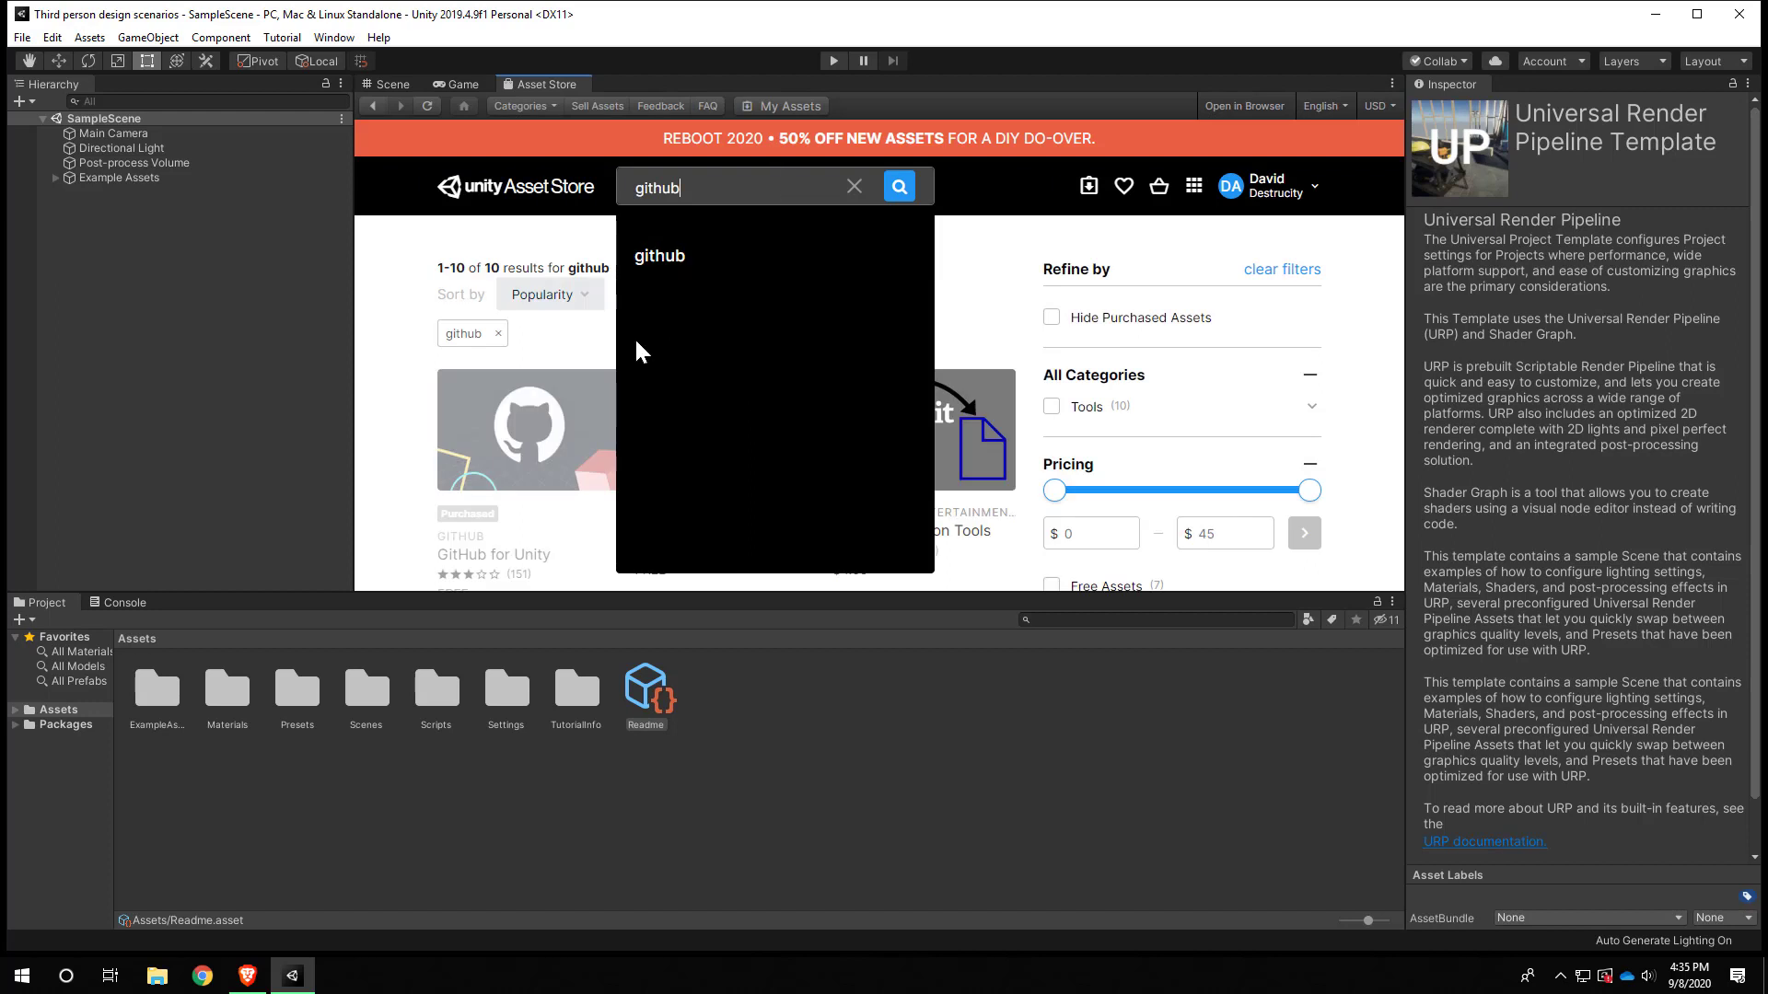
{"action": "left_click", "coordinate": [499, 564]}
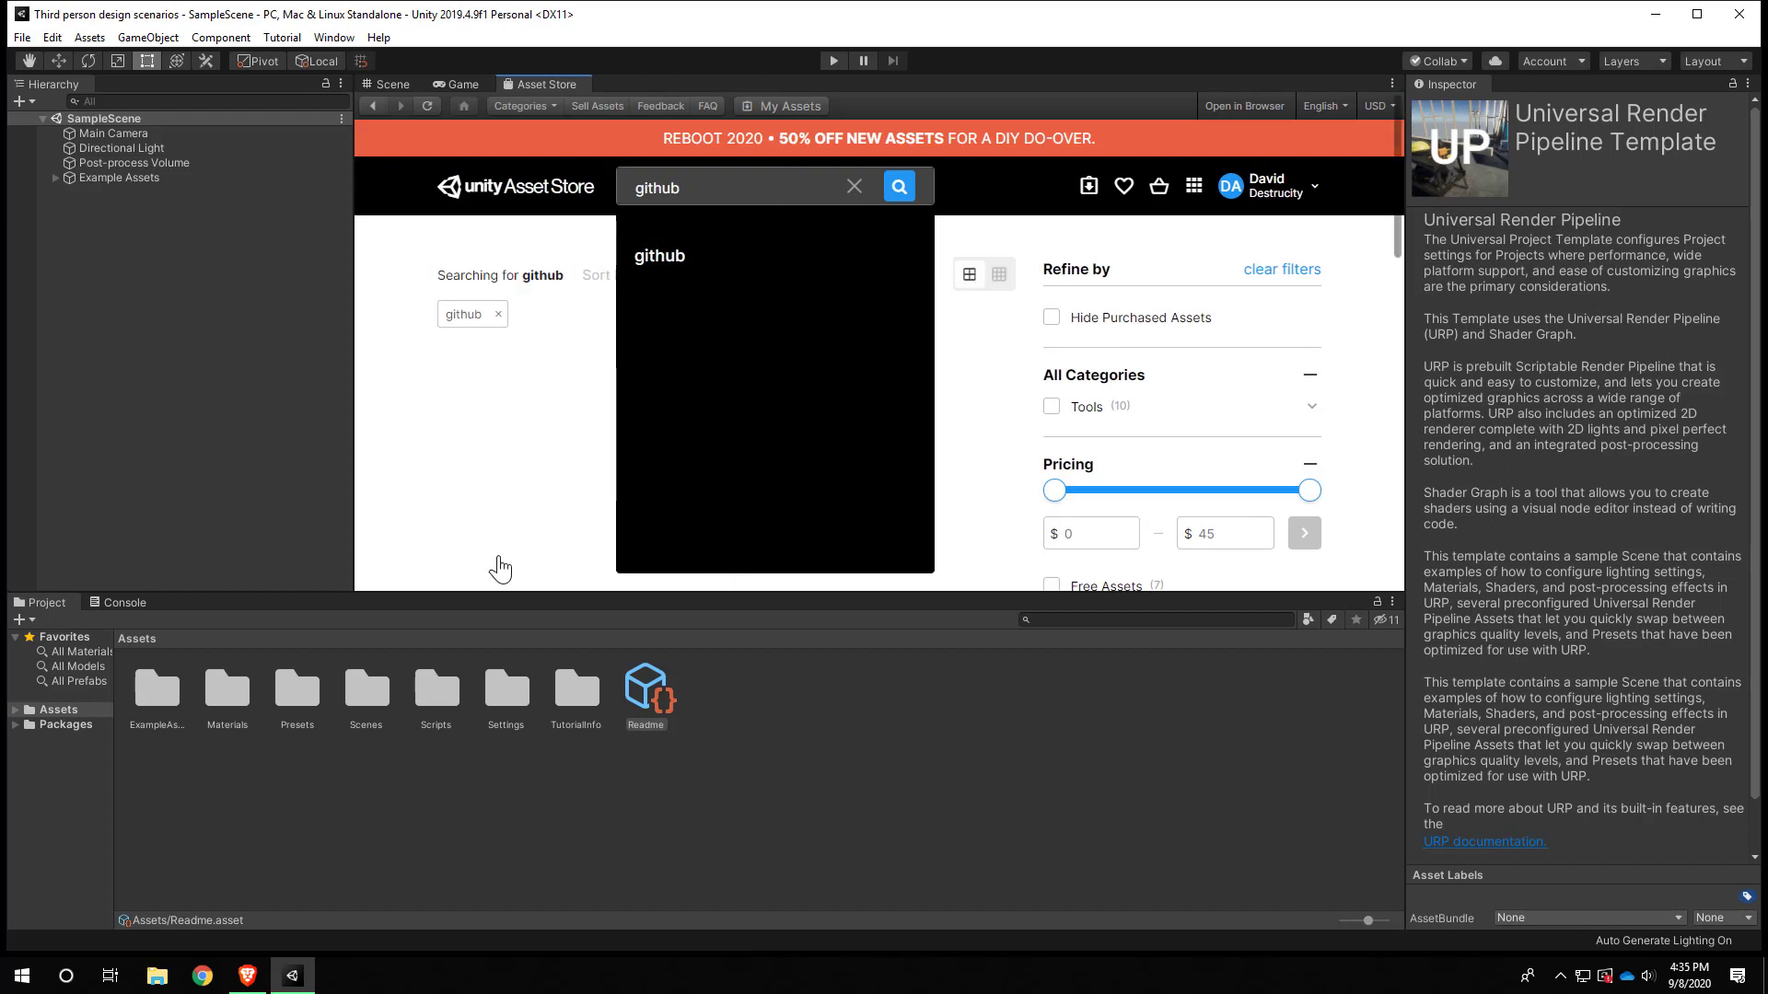
{"action": "left_click", "coordinate": [853, 187]}
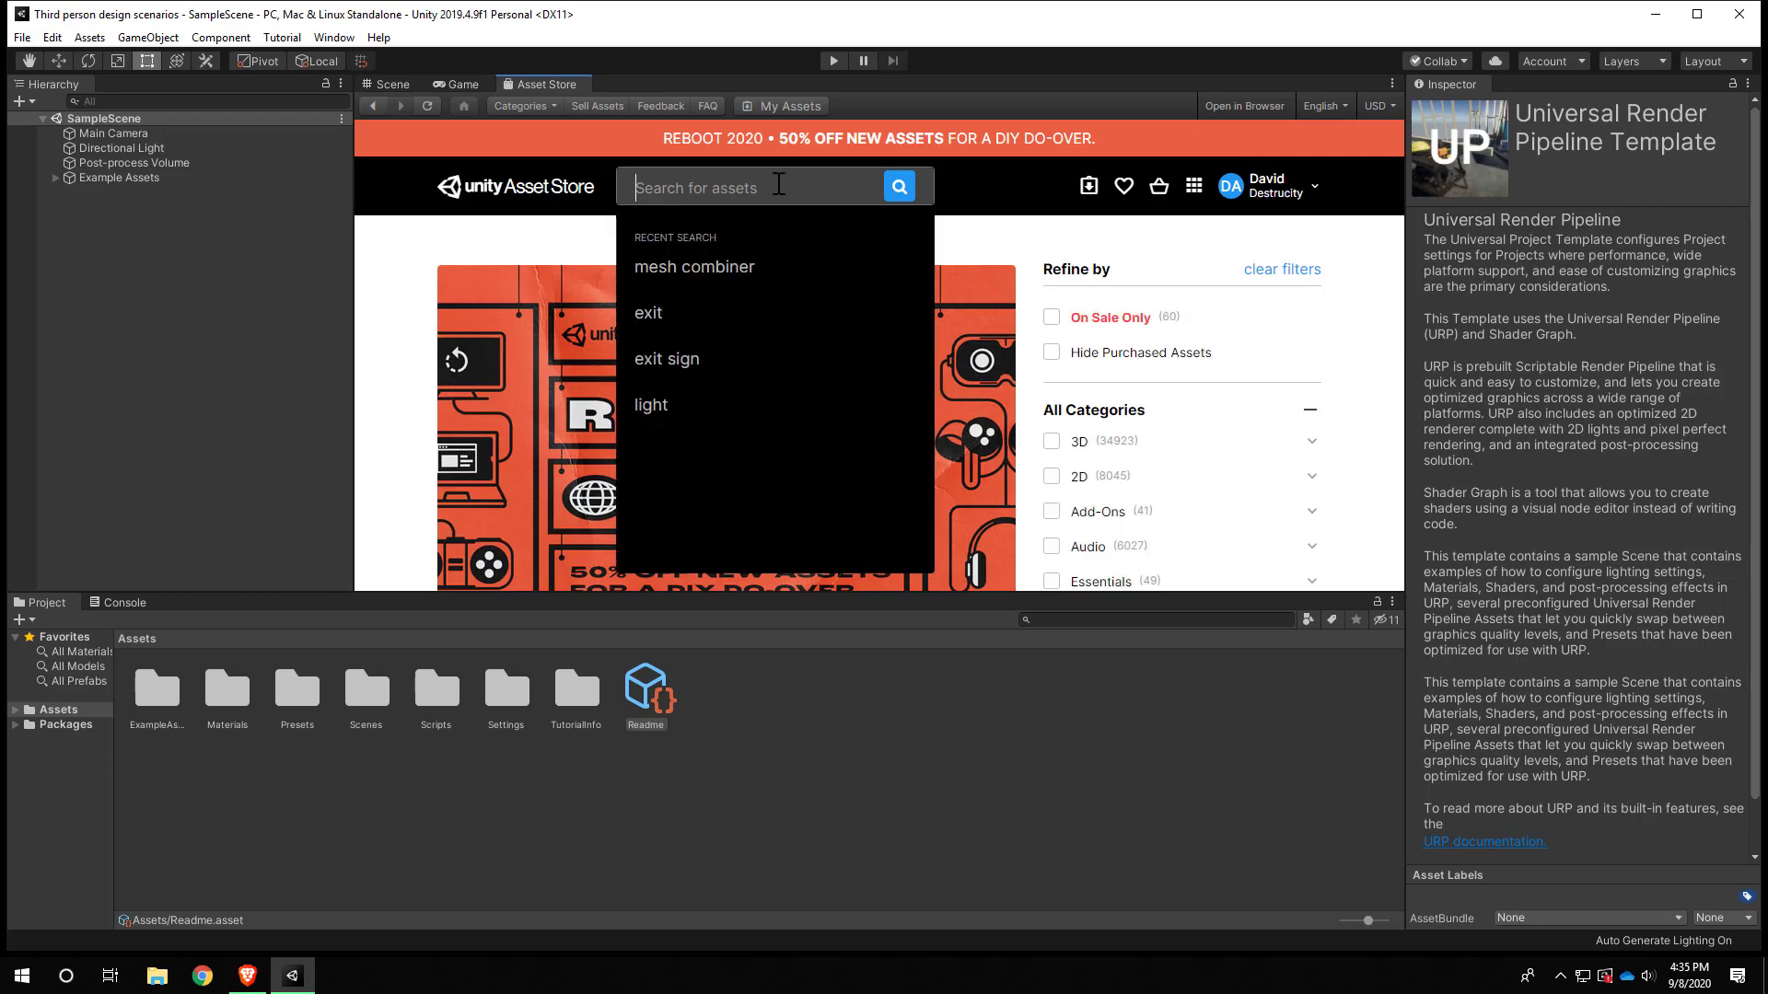
{"action": "type", "text": "g"}
{"action": "type", "text": "ithub"}
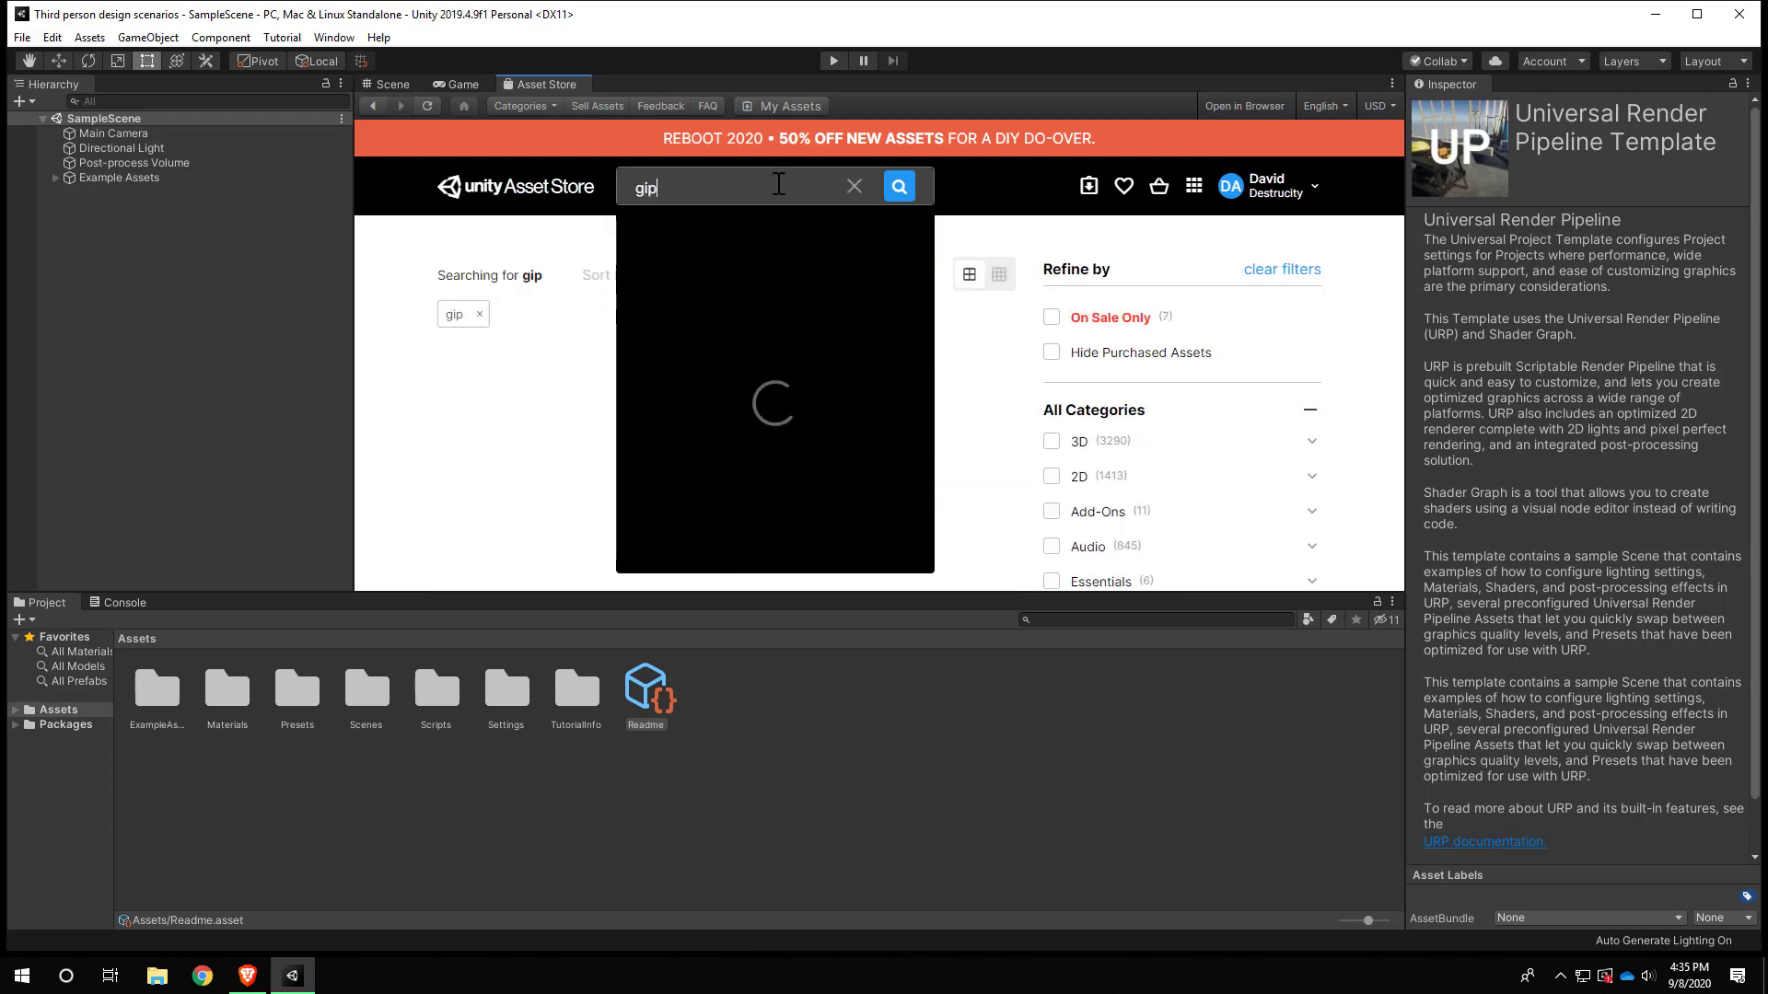
{"action": "key", "text": "Return"}
{"action": "left_click", "coordinate": [540, 564]}
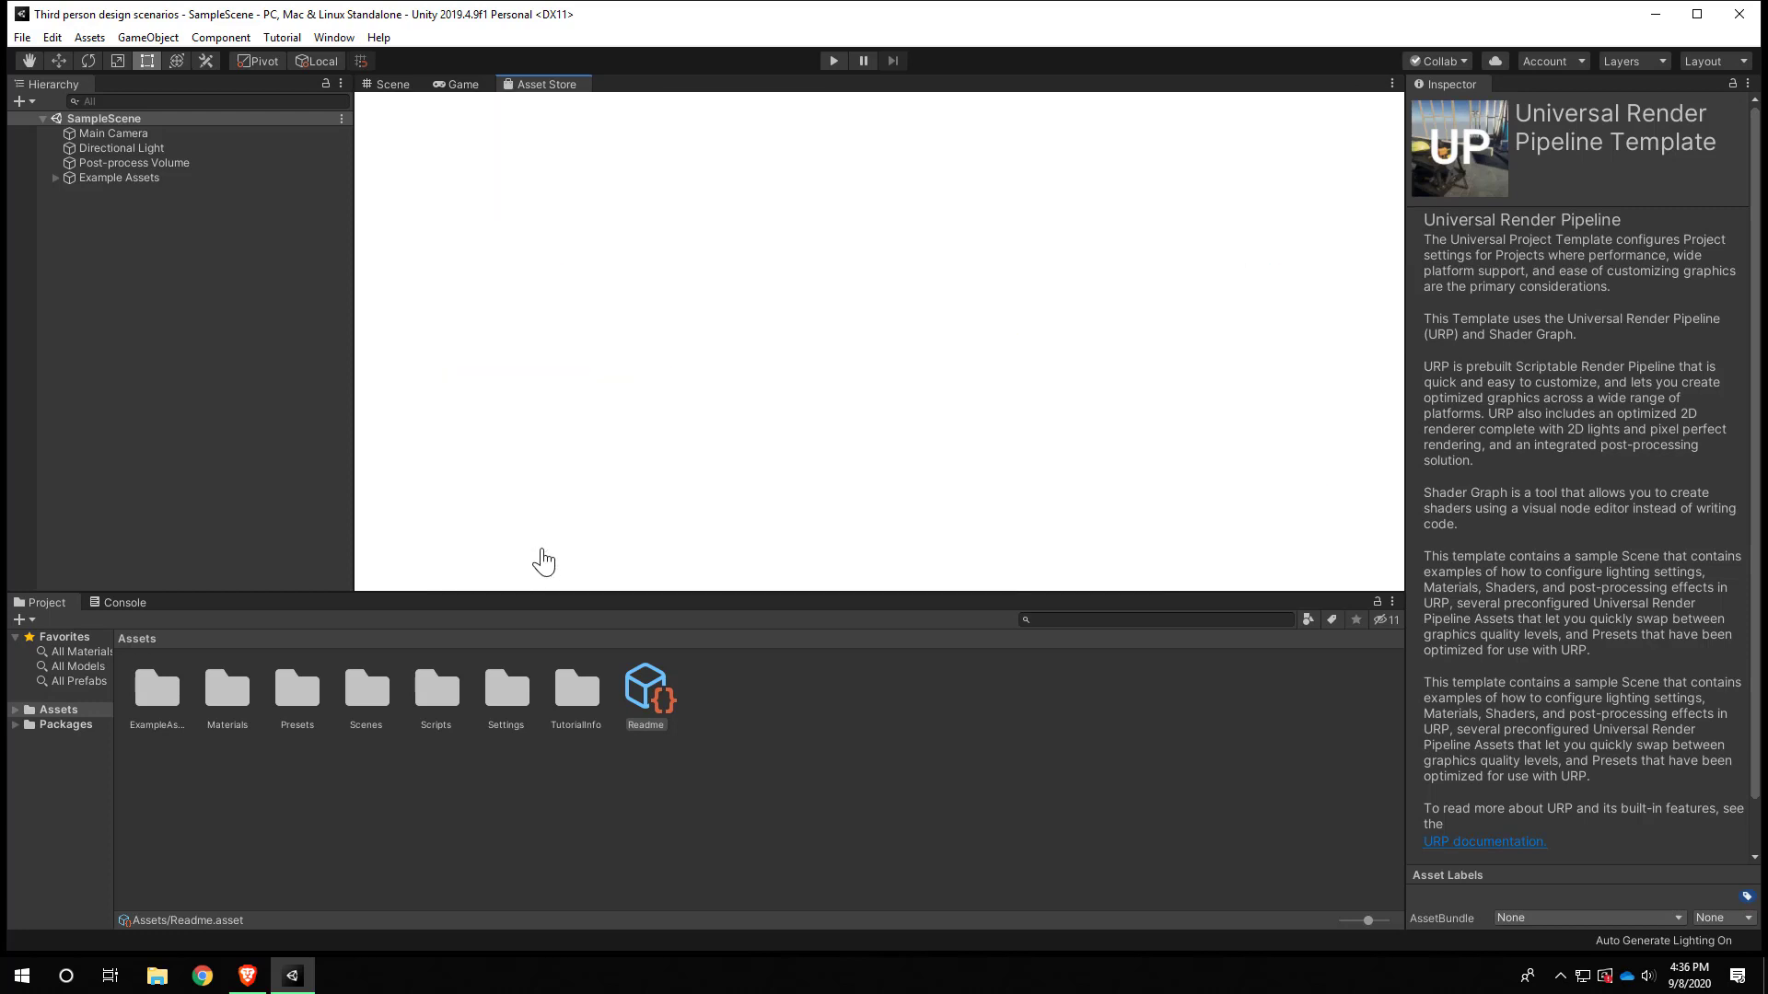
- Import the GitHub for Unity package into the project with all of its files
{"action": "scroll", "coordinate": [674, 438], "scroll_direction": "down", "scroll_amount": 1}
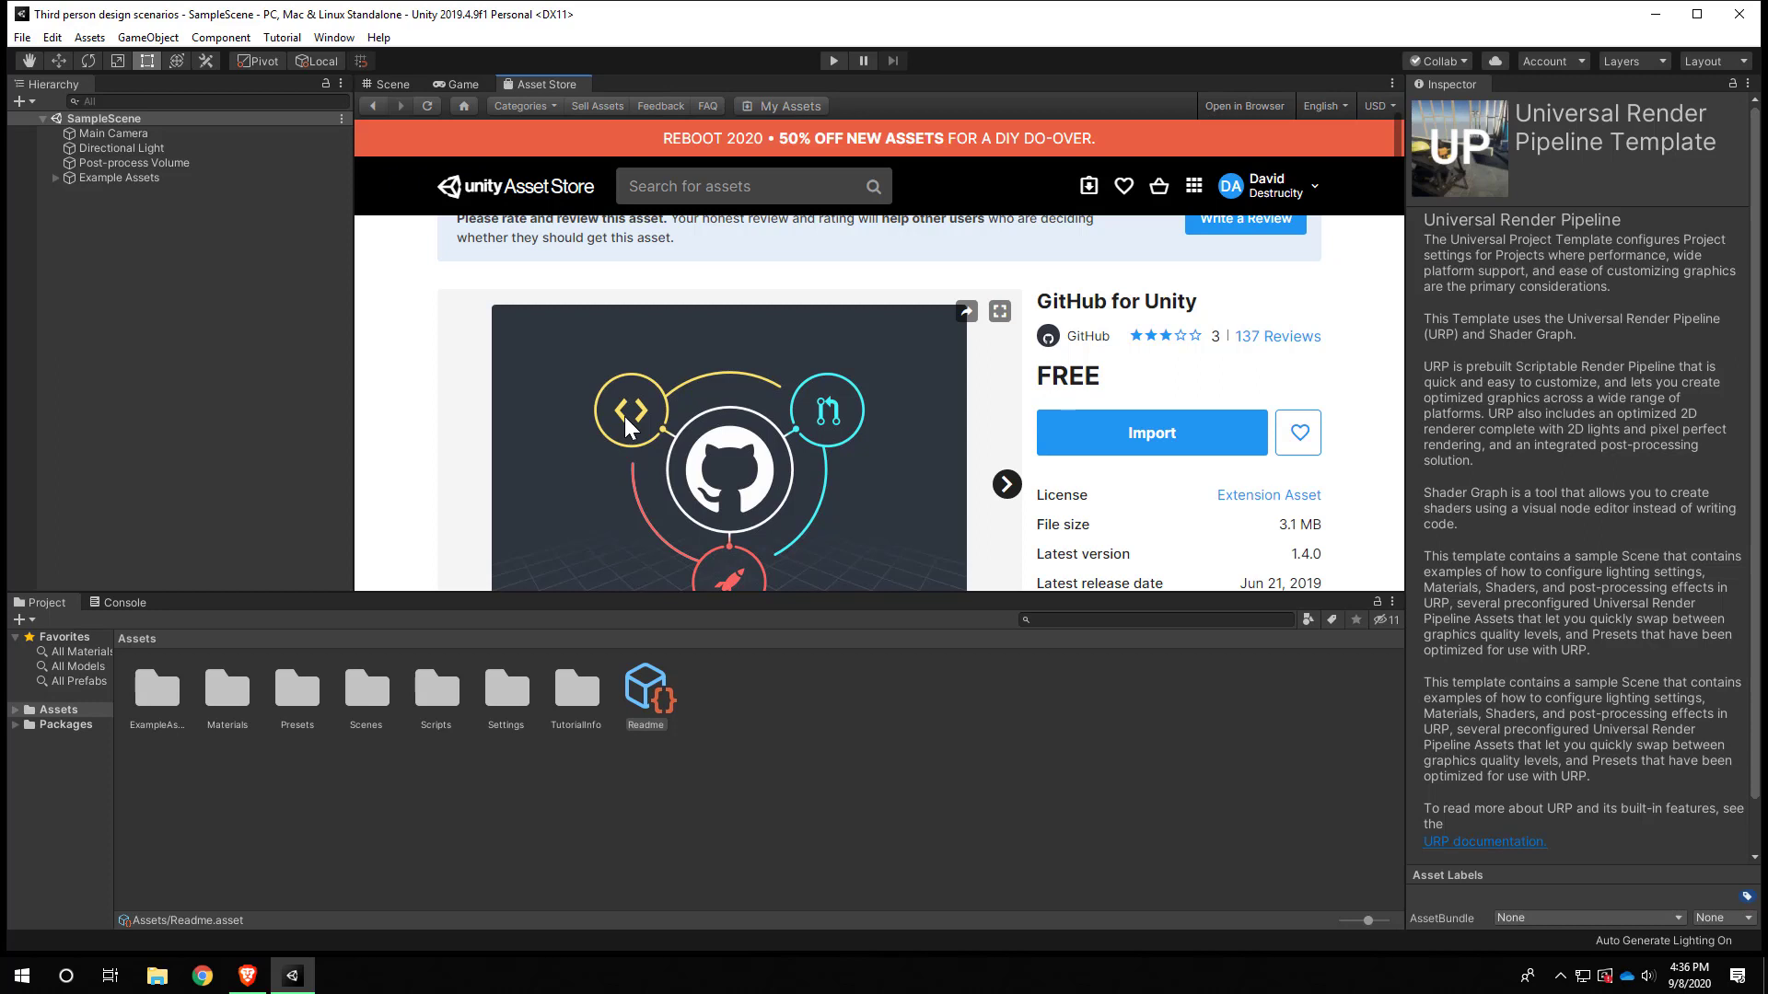
{"action": "scroll", "coordinate": [625, 426], "scroll_direction": "up", "scroll_amount": 1}
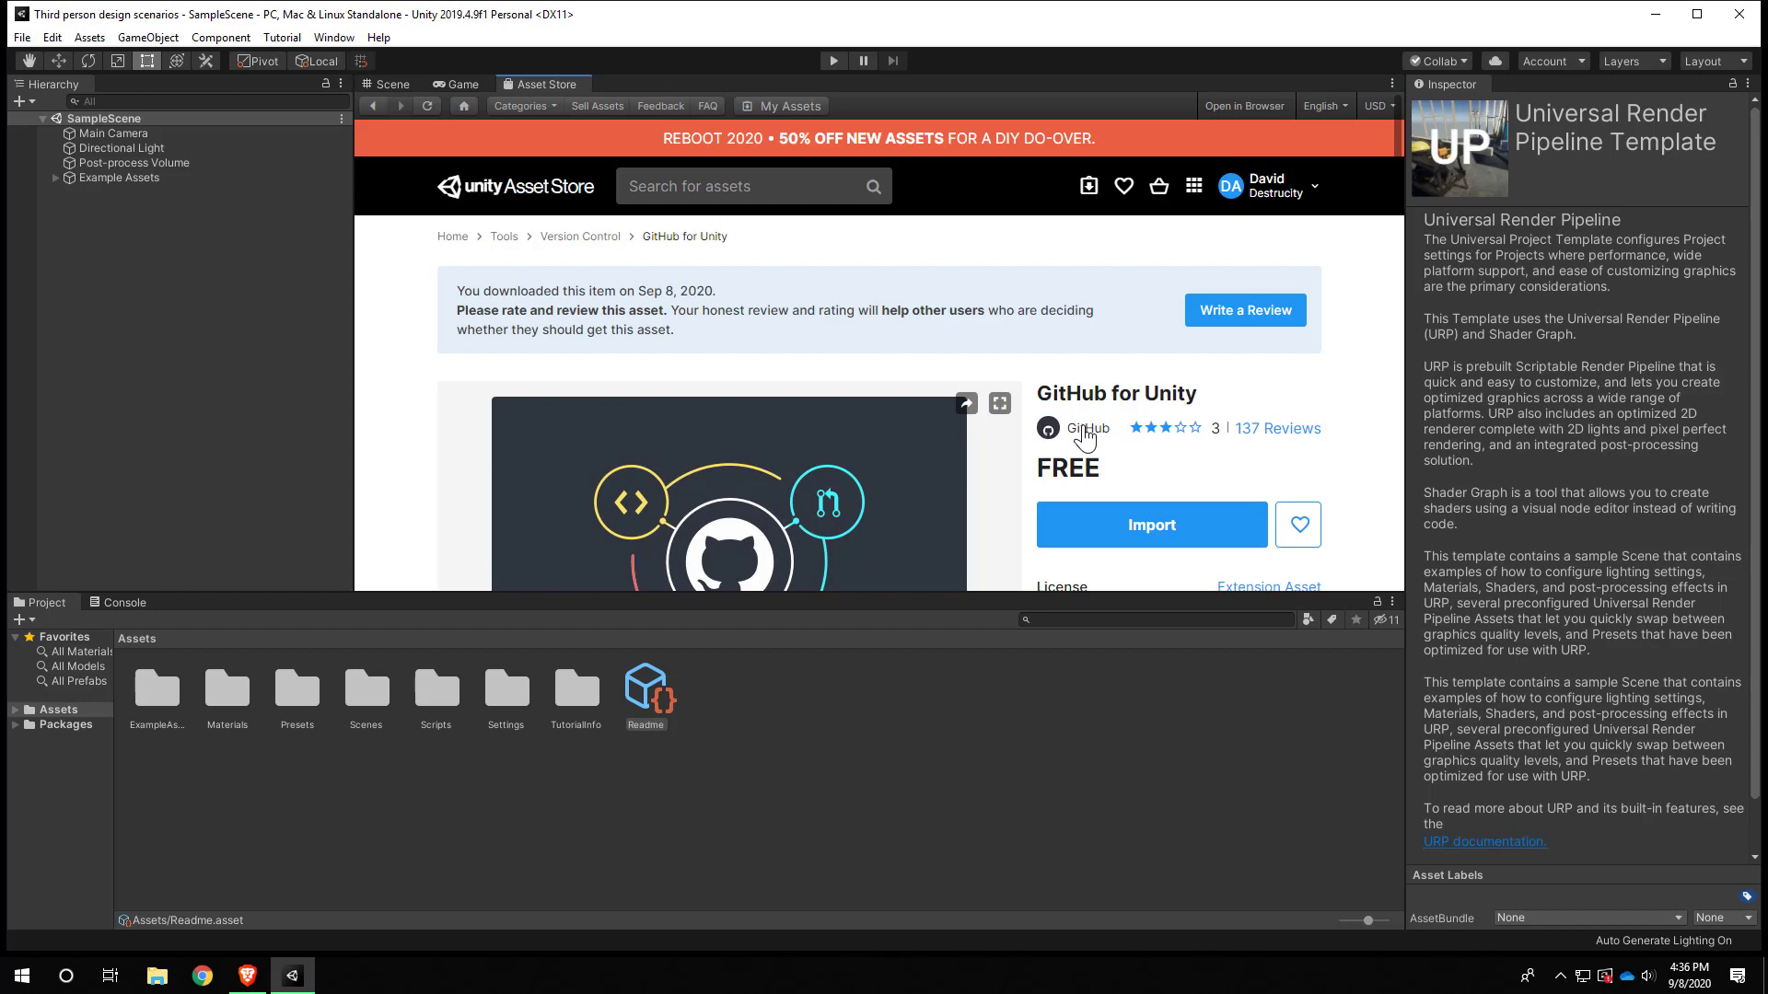
{"action": "scroll", "coordinate": [1085, 435], "scroll_direction": "down", "scroll_amount": 1}
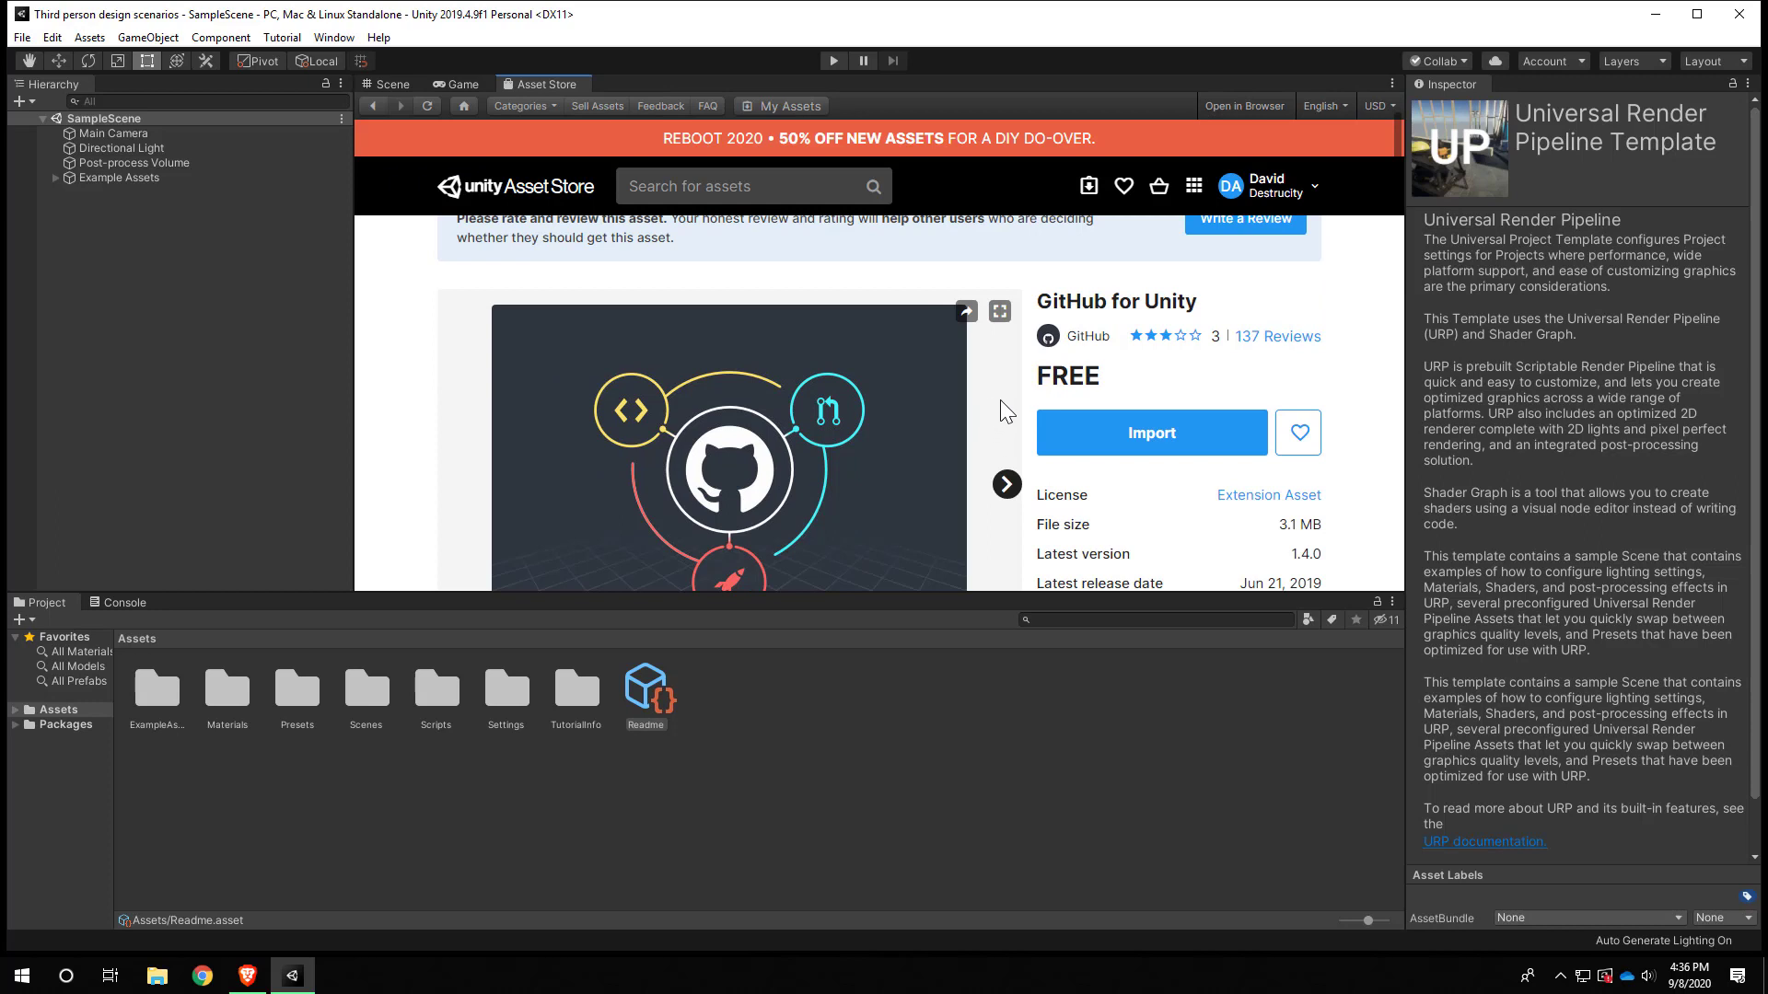
{"action": "left_click", "coordinate": [1112, 440]}
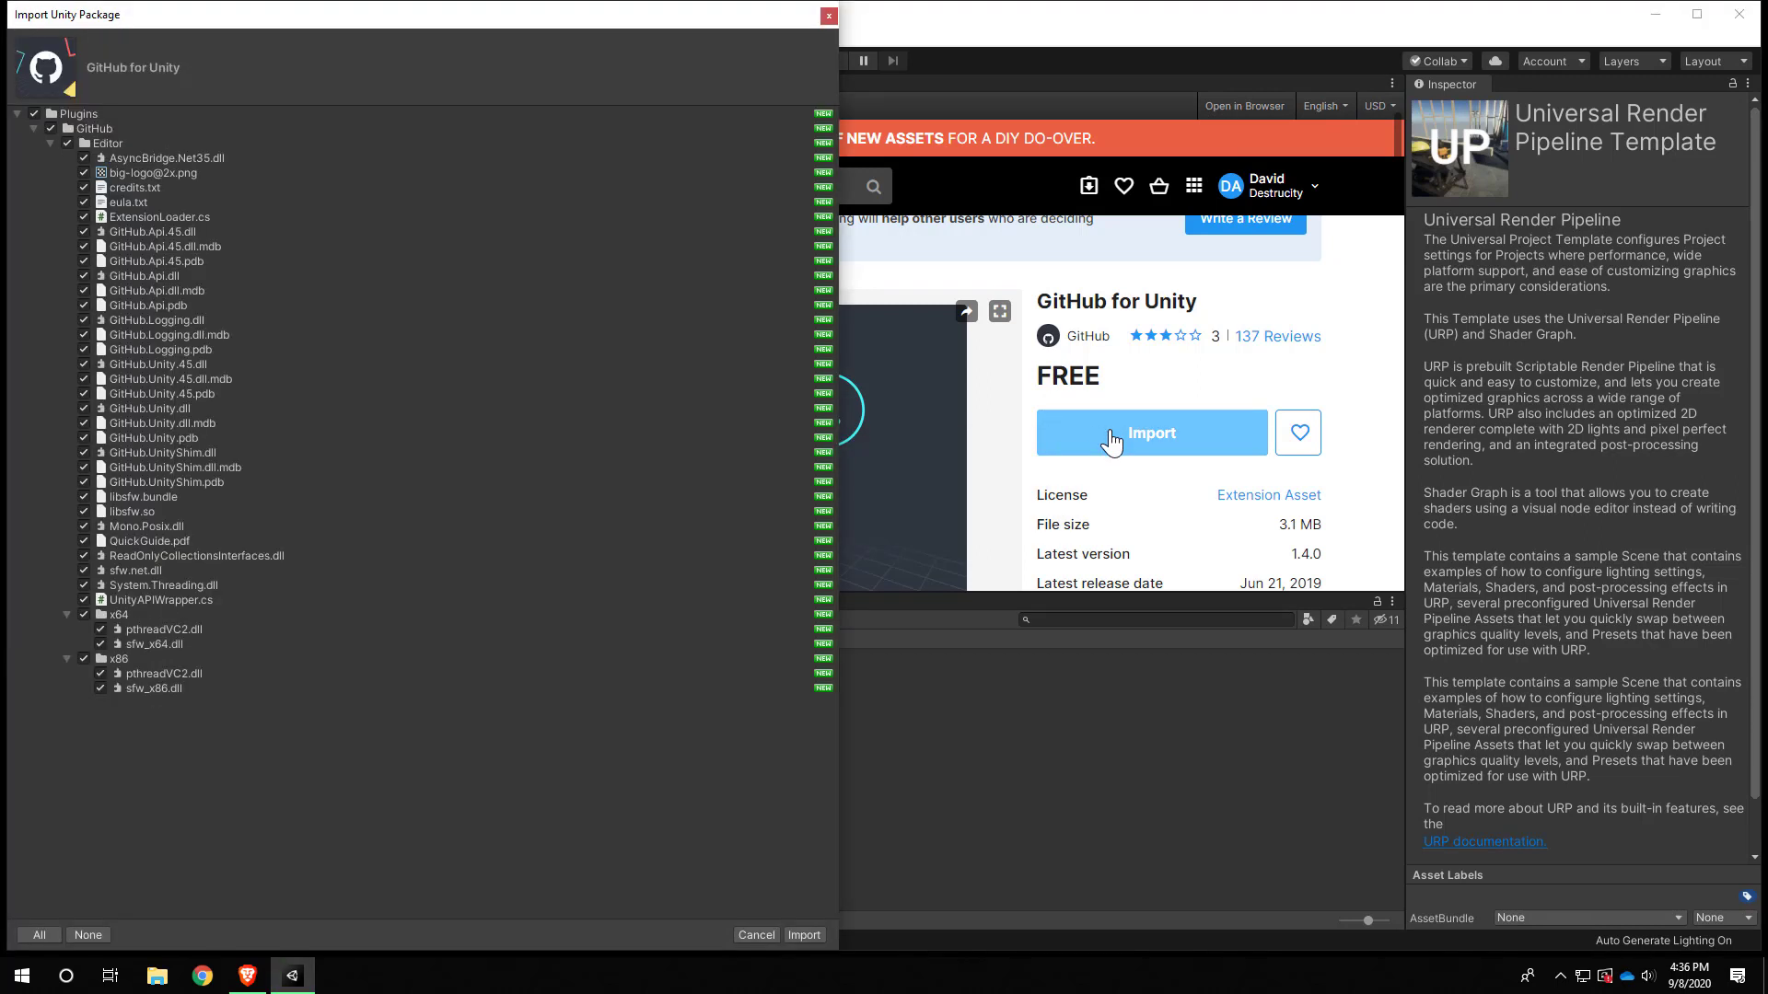
{"action": "left_click", "coordinate": [804, 935]}
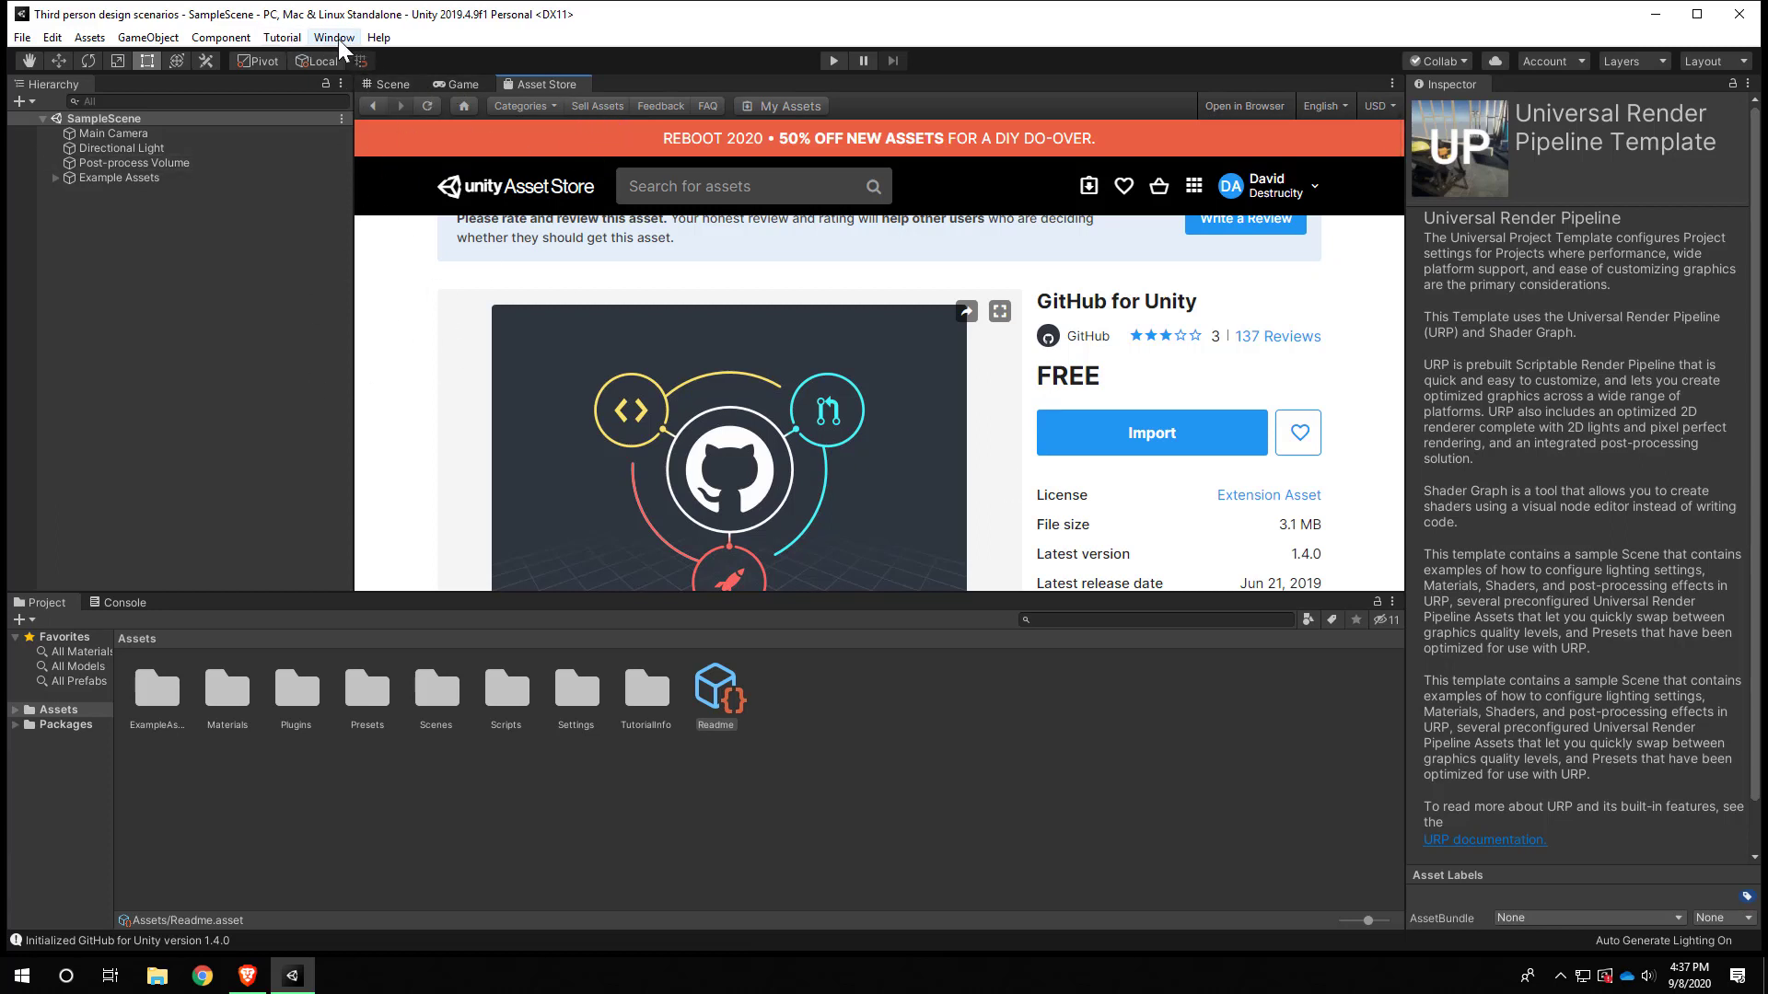
- Open the GitHub window and the Scene view, and initialize a git repository for this project
{"action": "left_click", "coordinate": [327, 39]}
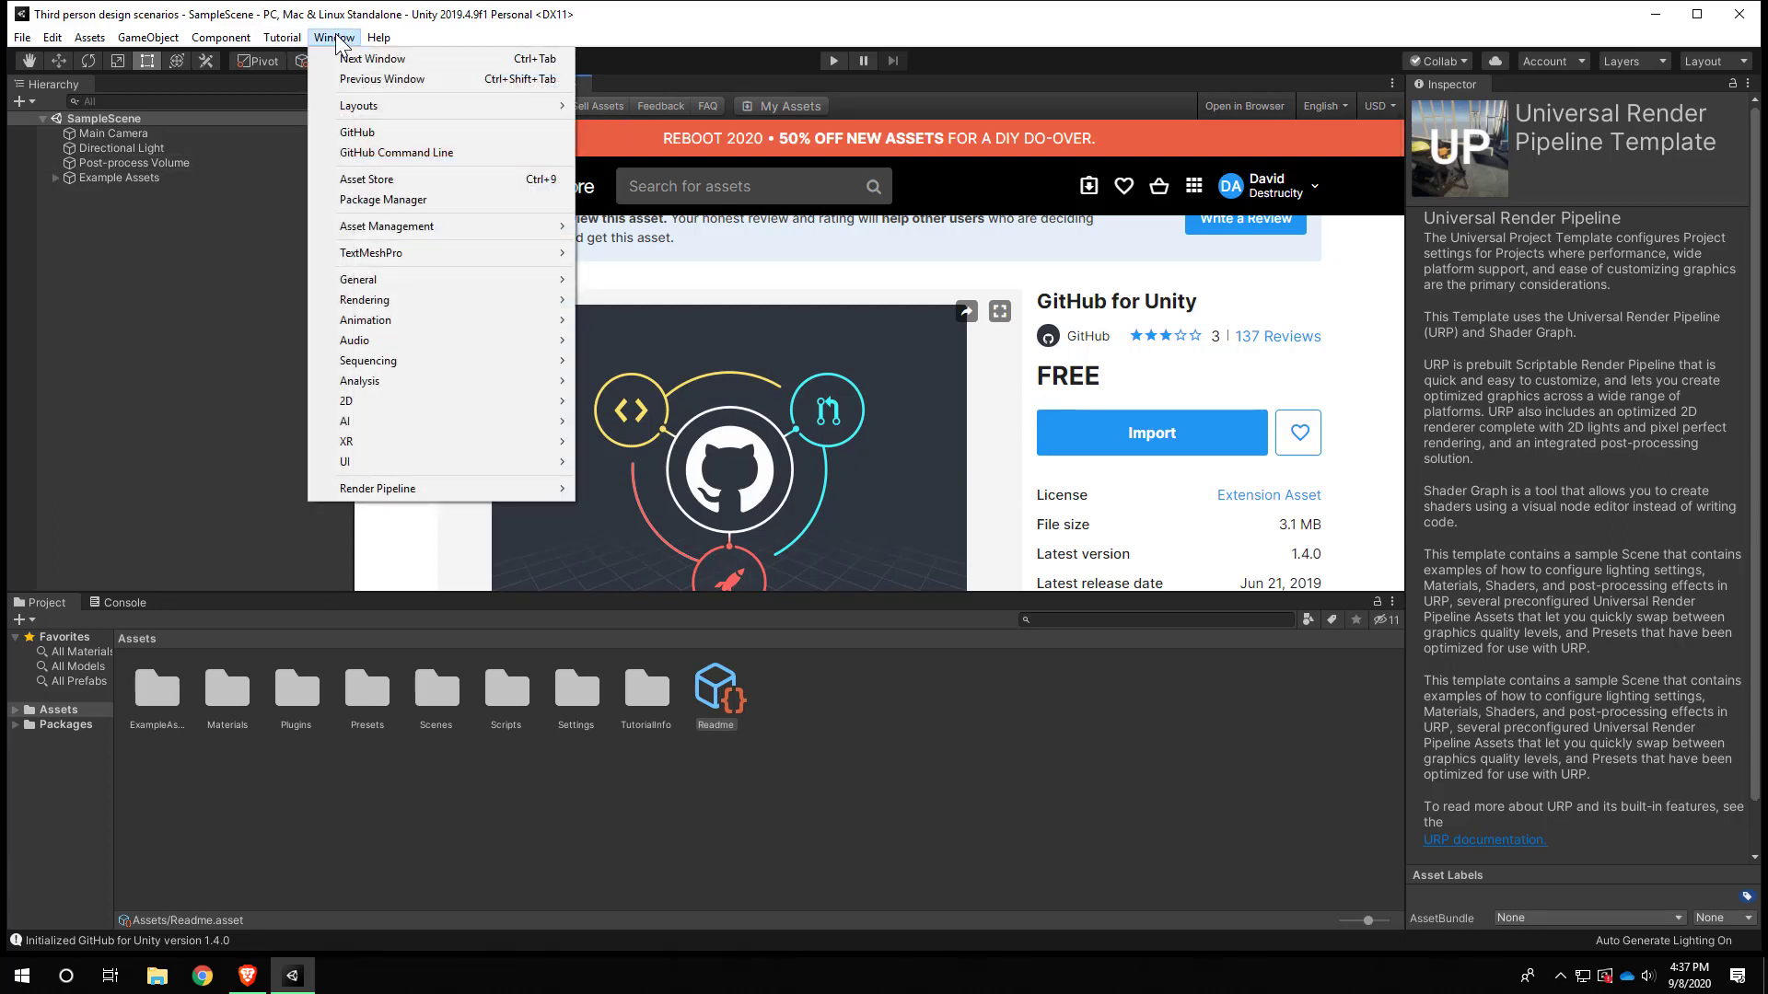
{"action": "left_click", "coordinate": [372, 131]}
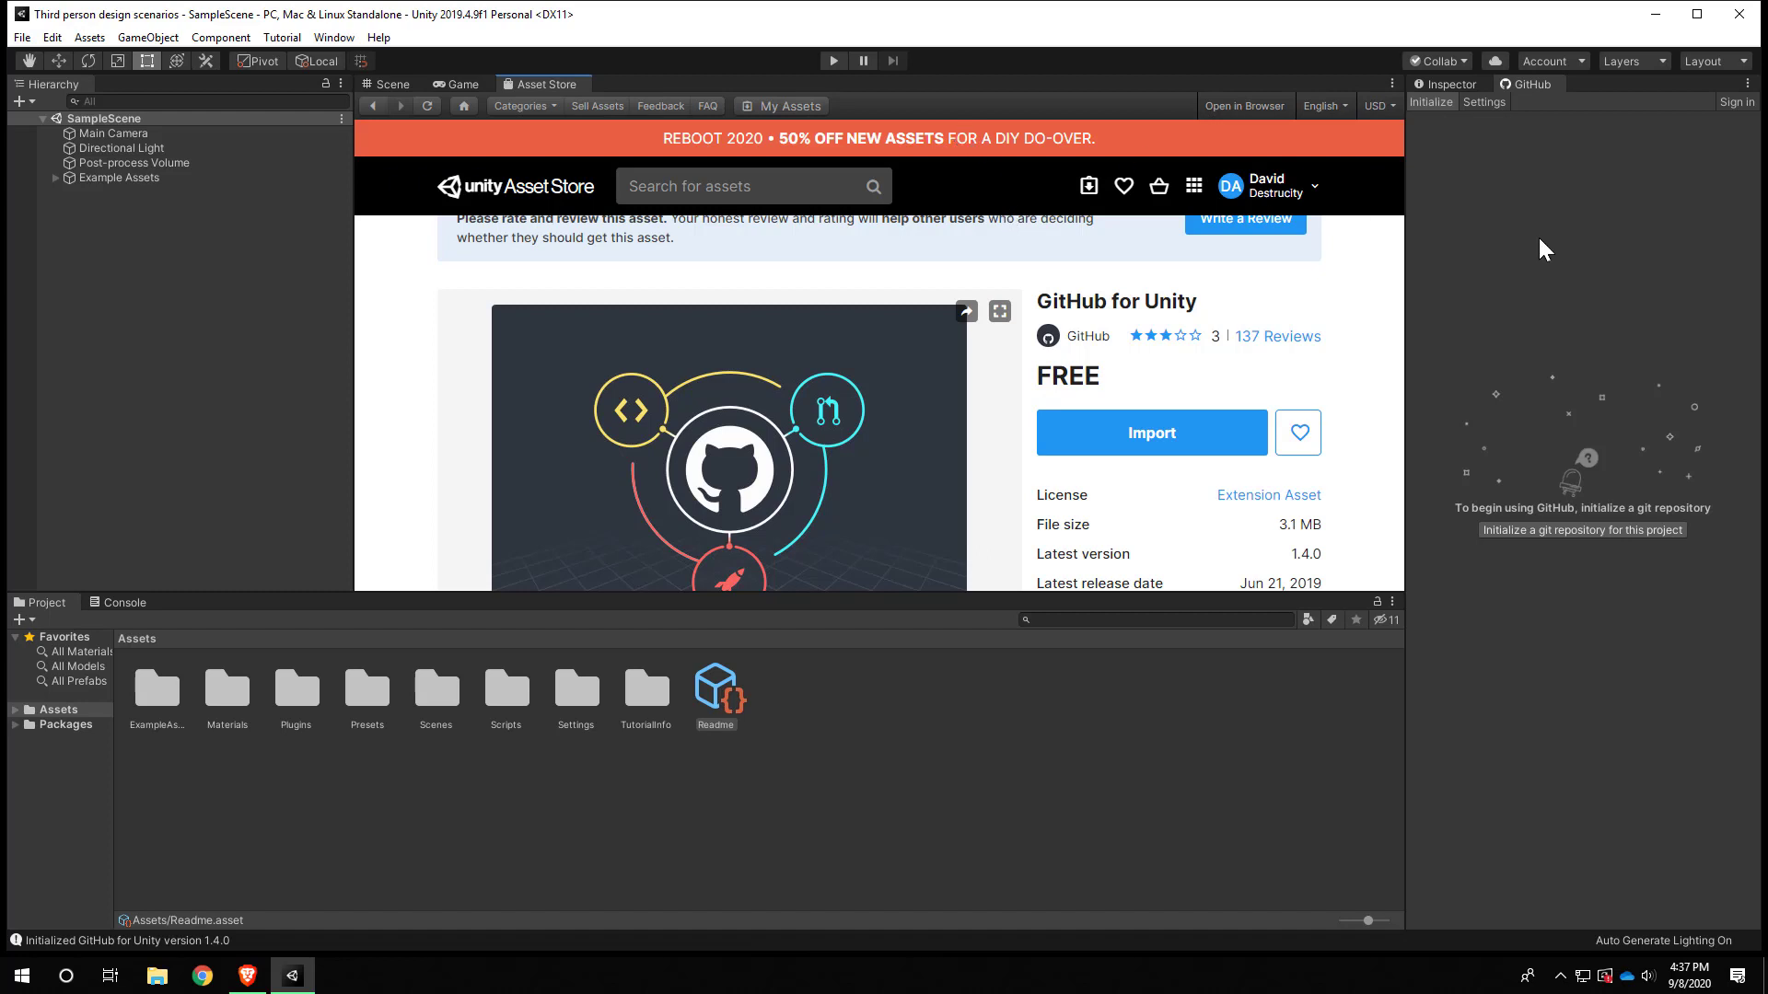
{"action": "left_click", "coordinate": [391, 83]}
{"action": "left_click", "coordinate": [336, 38]}
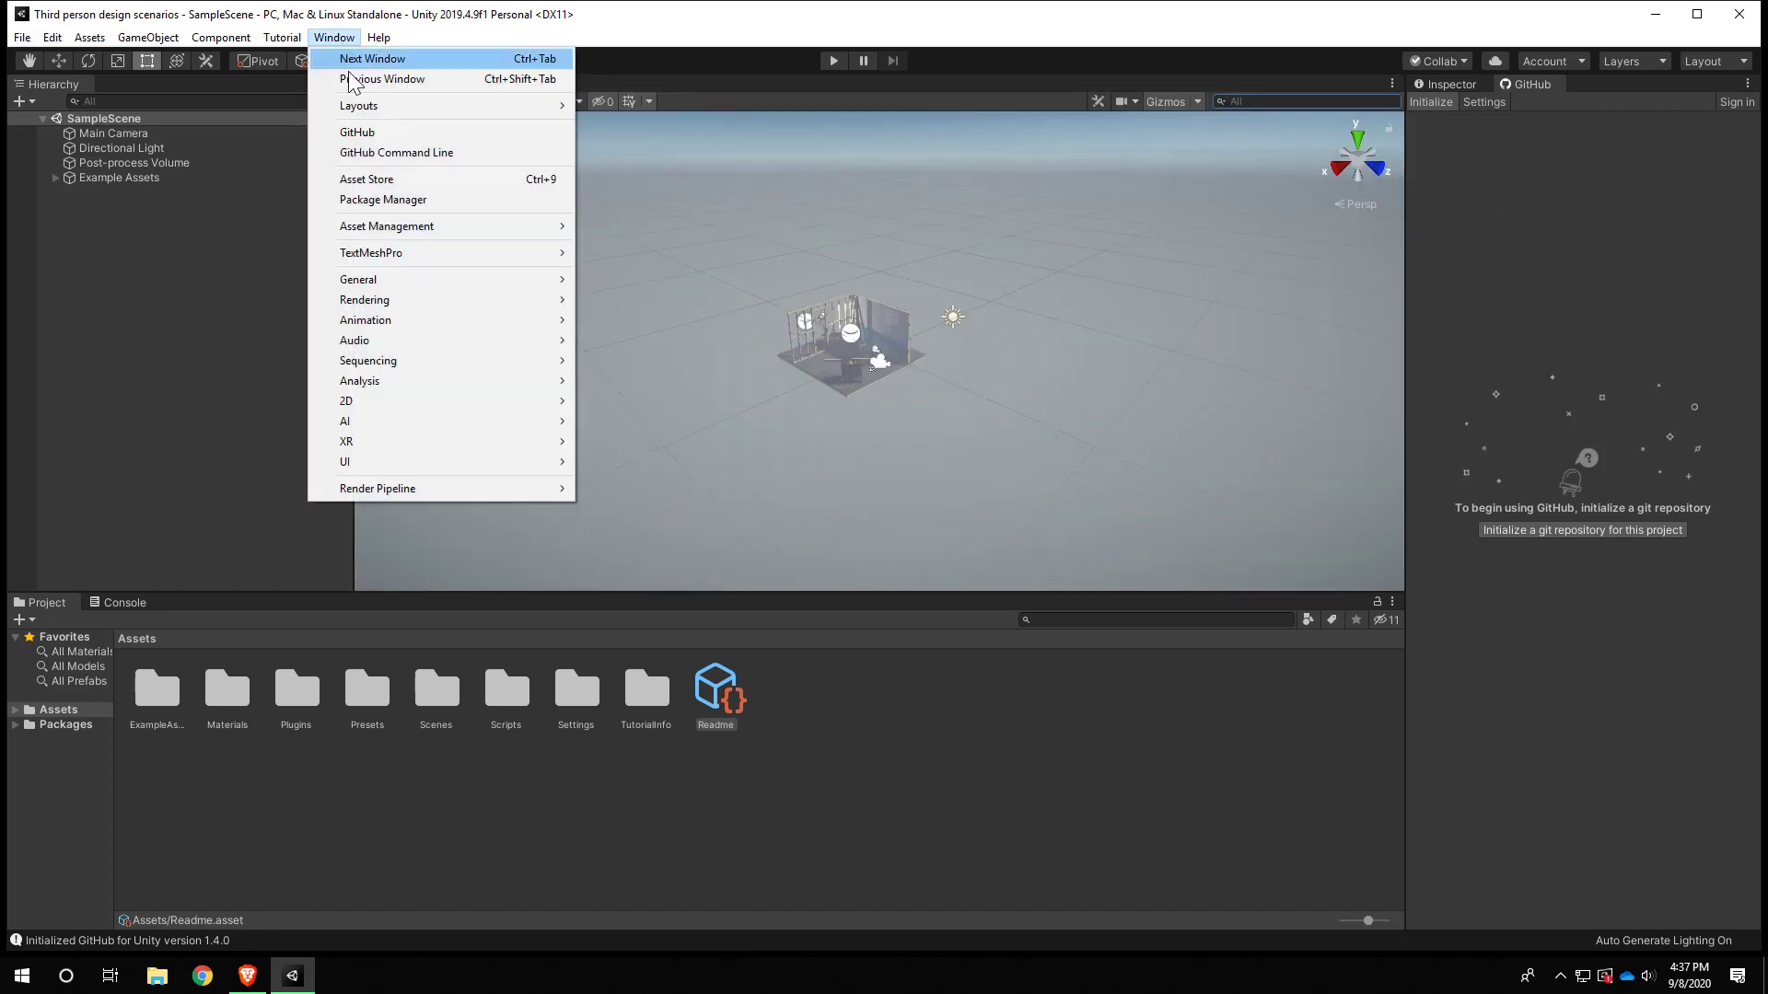
{"action": "left_click", "coordinate": [356, 130]}
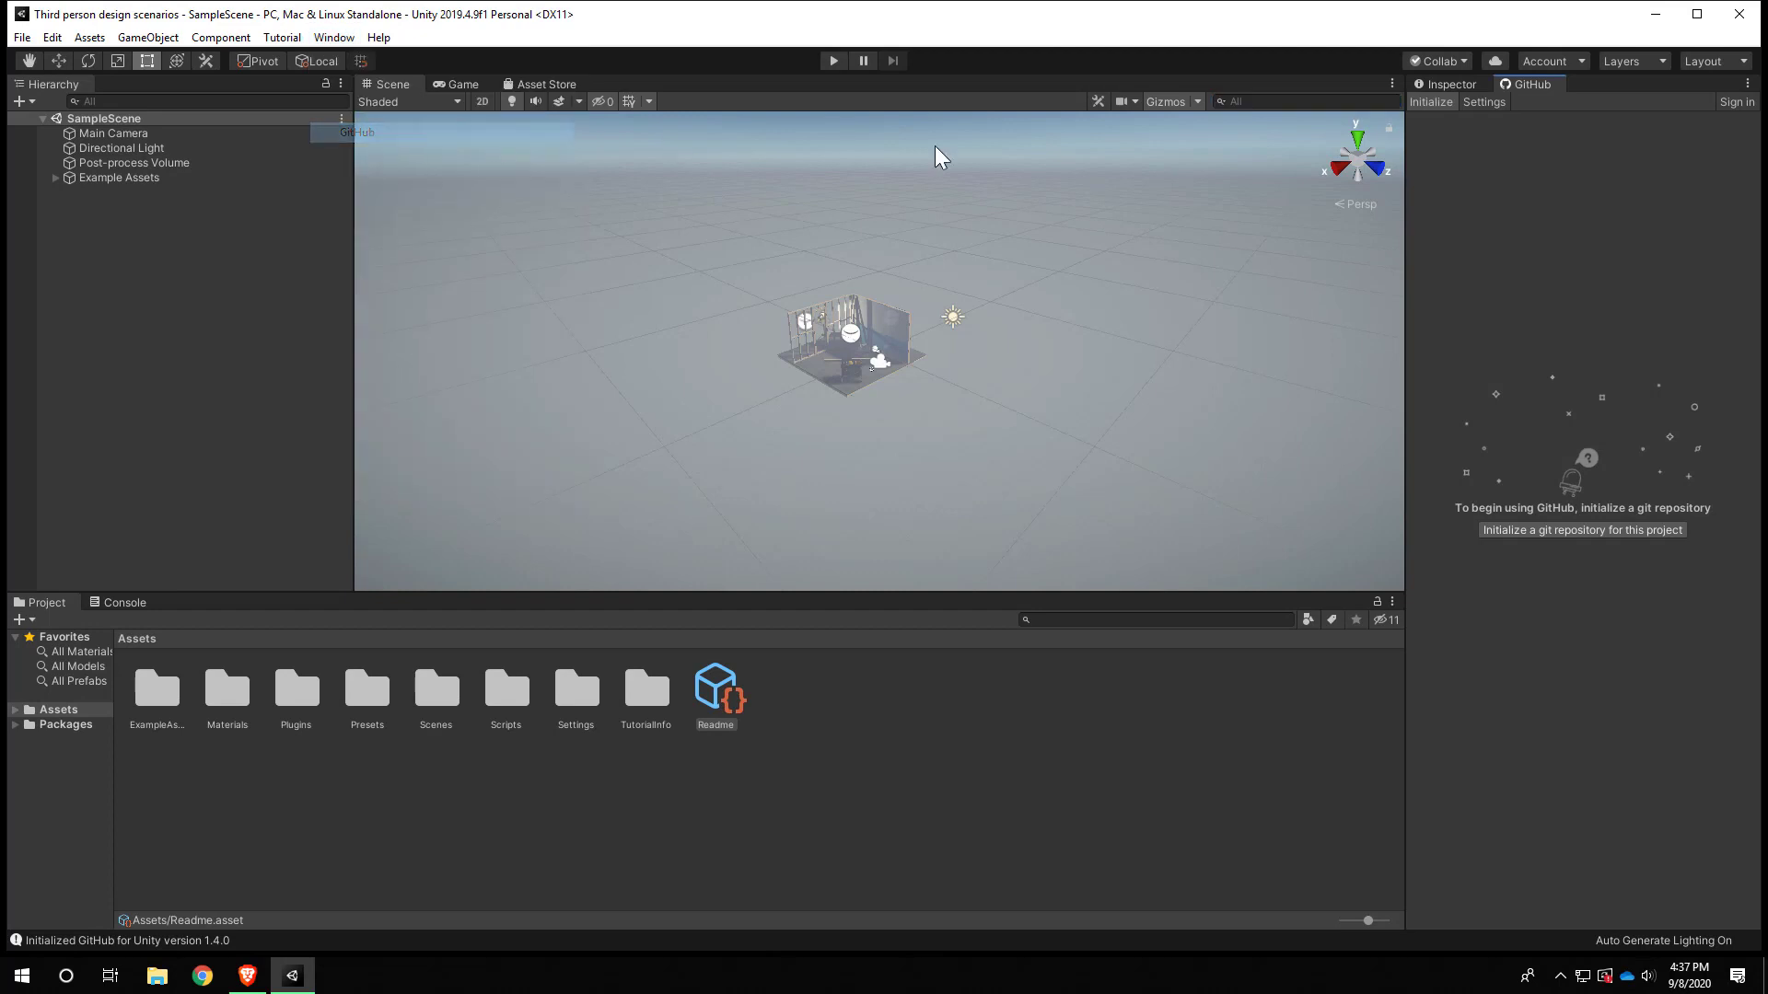
{"action": "left_click", "coordinate": [1622, 531]}
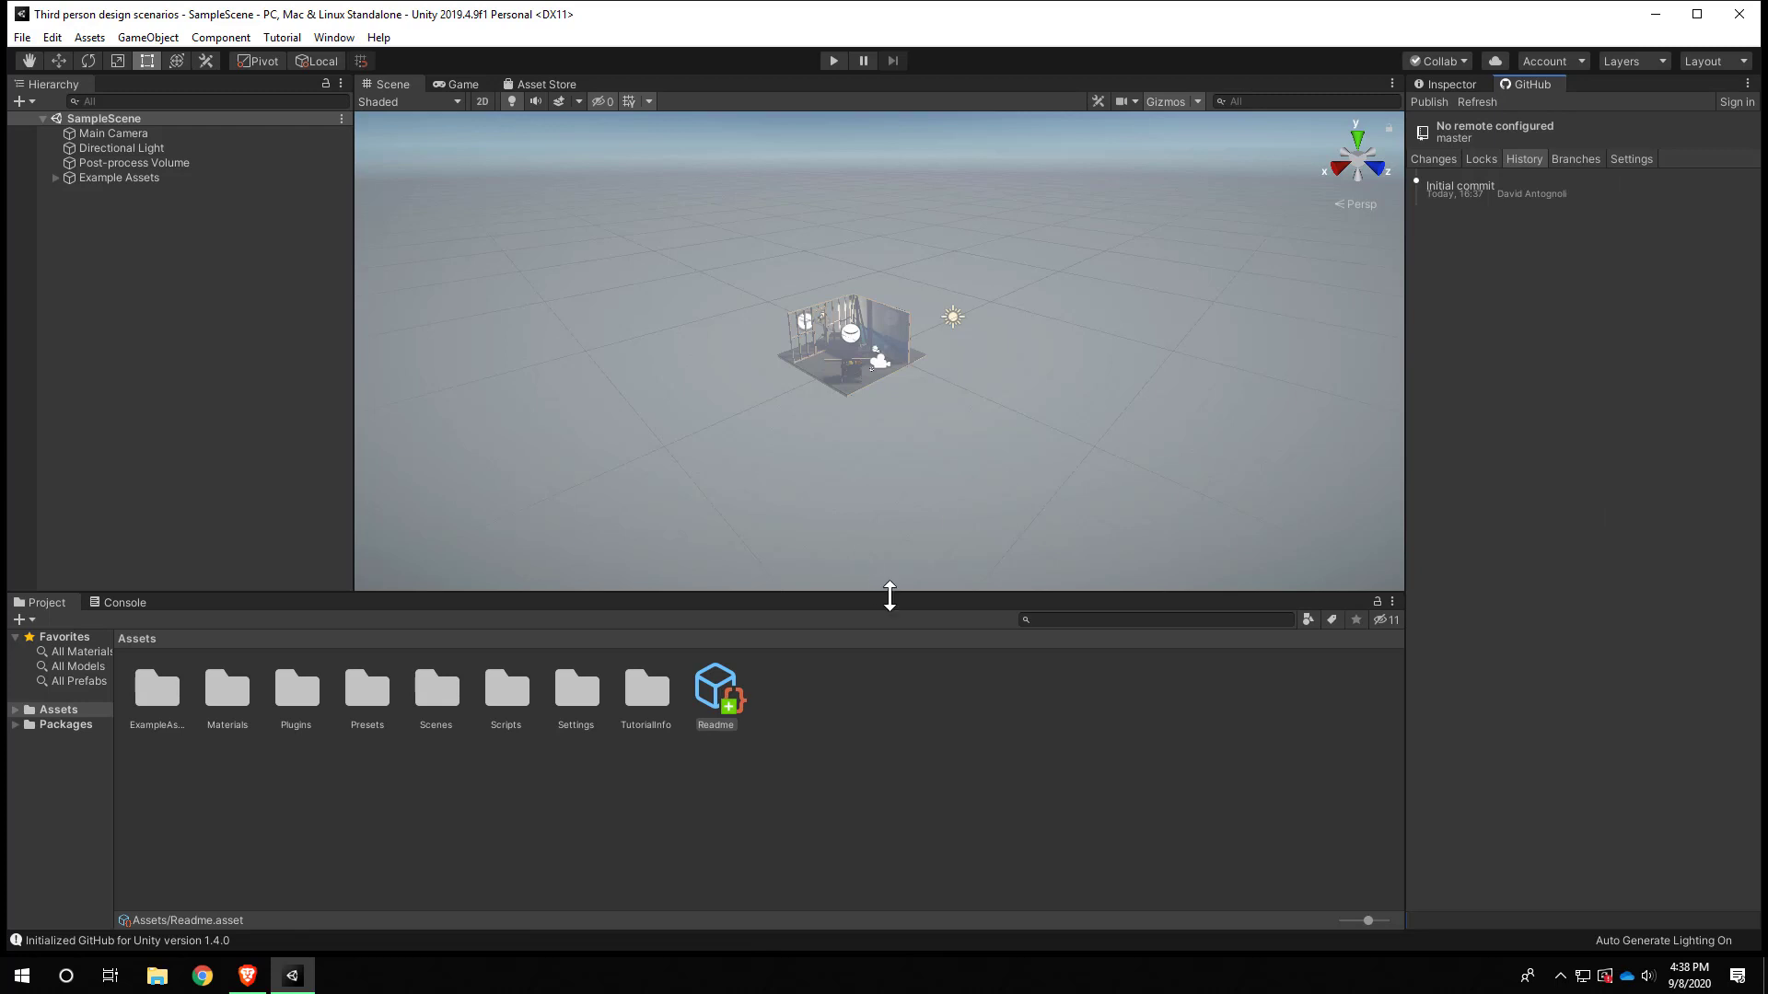
- Switch to GitHub Desktop and check its list of repositories
{"action": "left_click", "coordinate": [654, 811]}
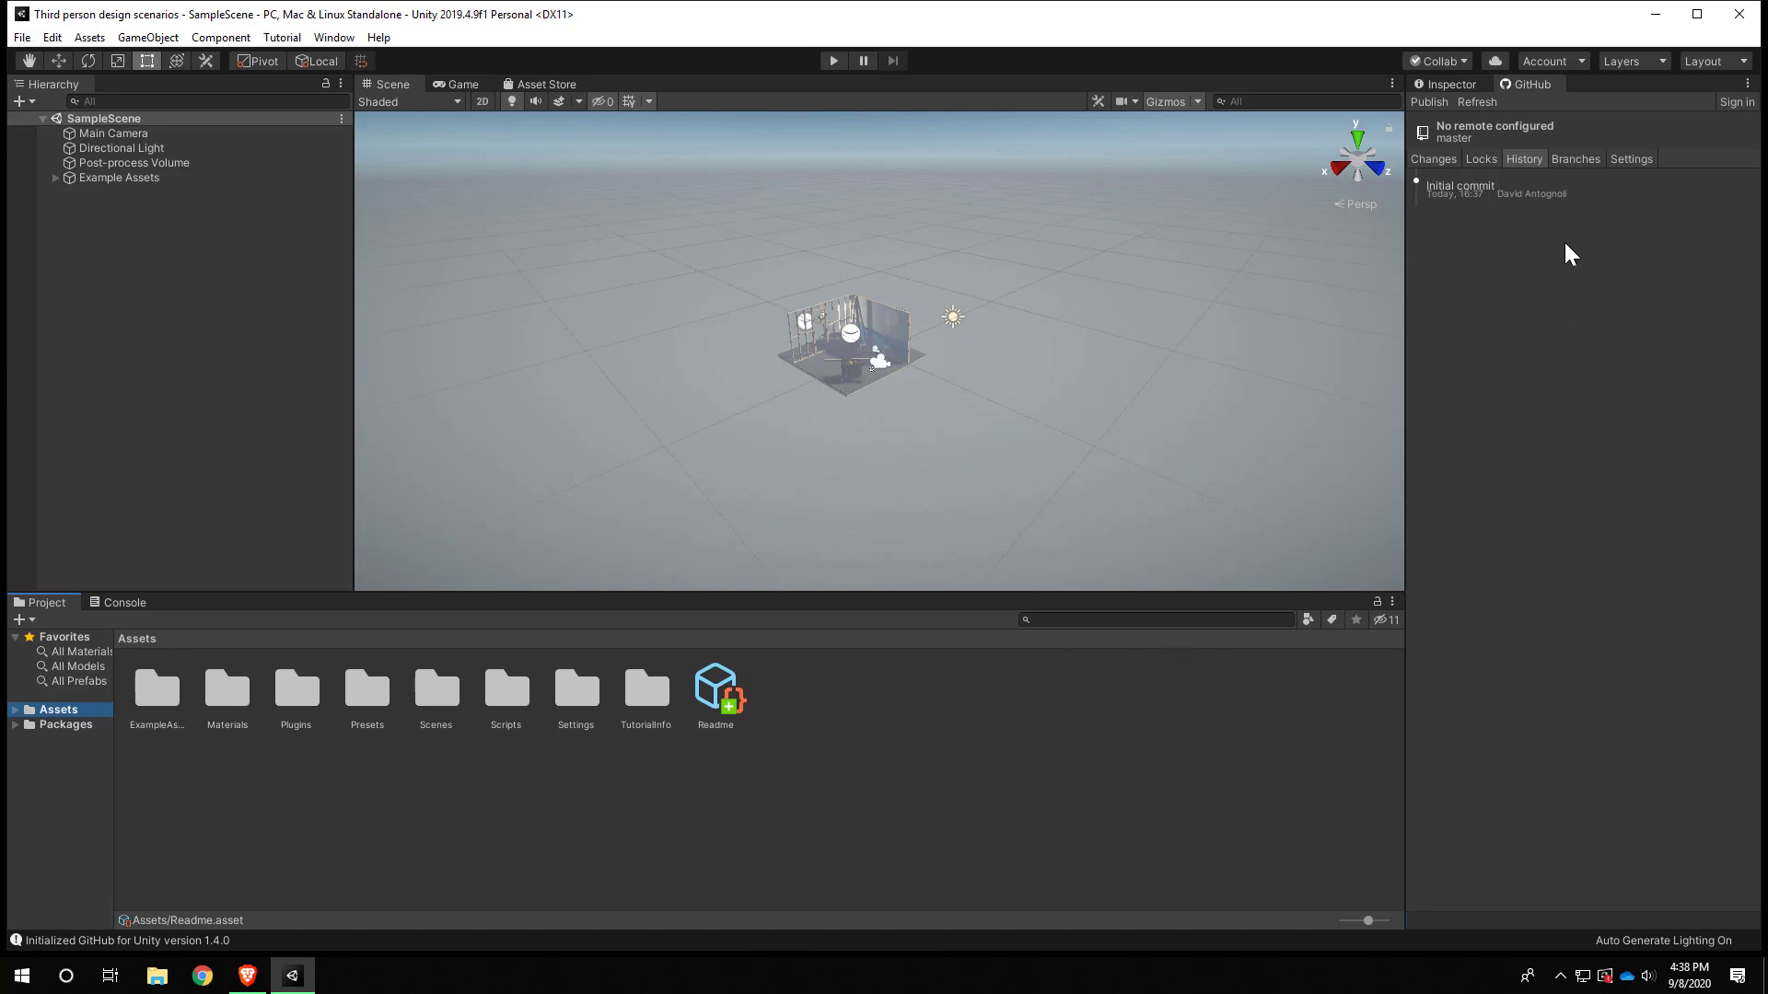
{"action": "key", "text": "super"}
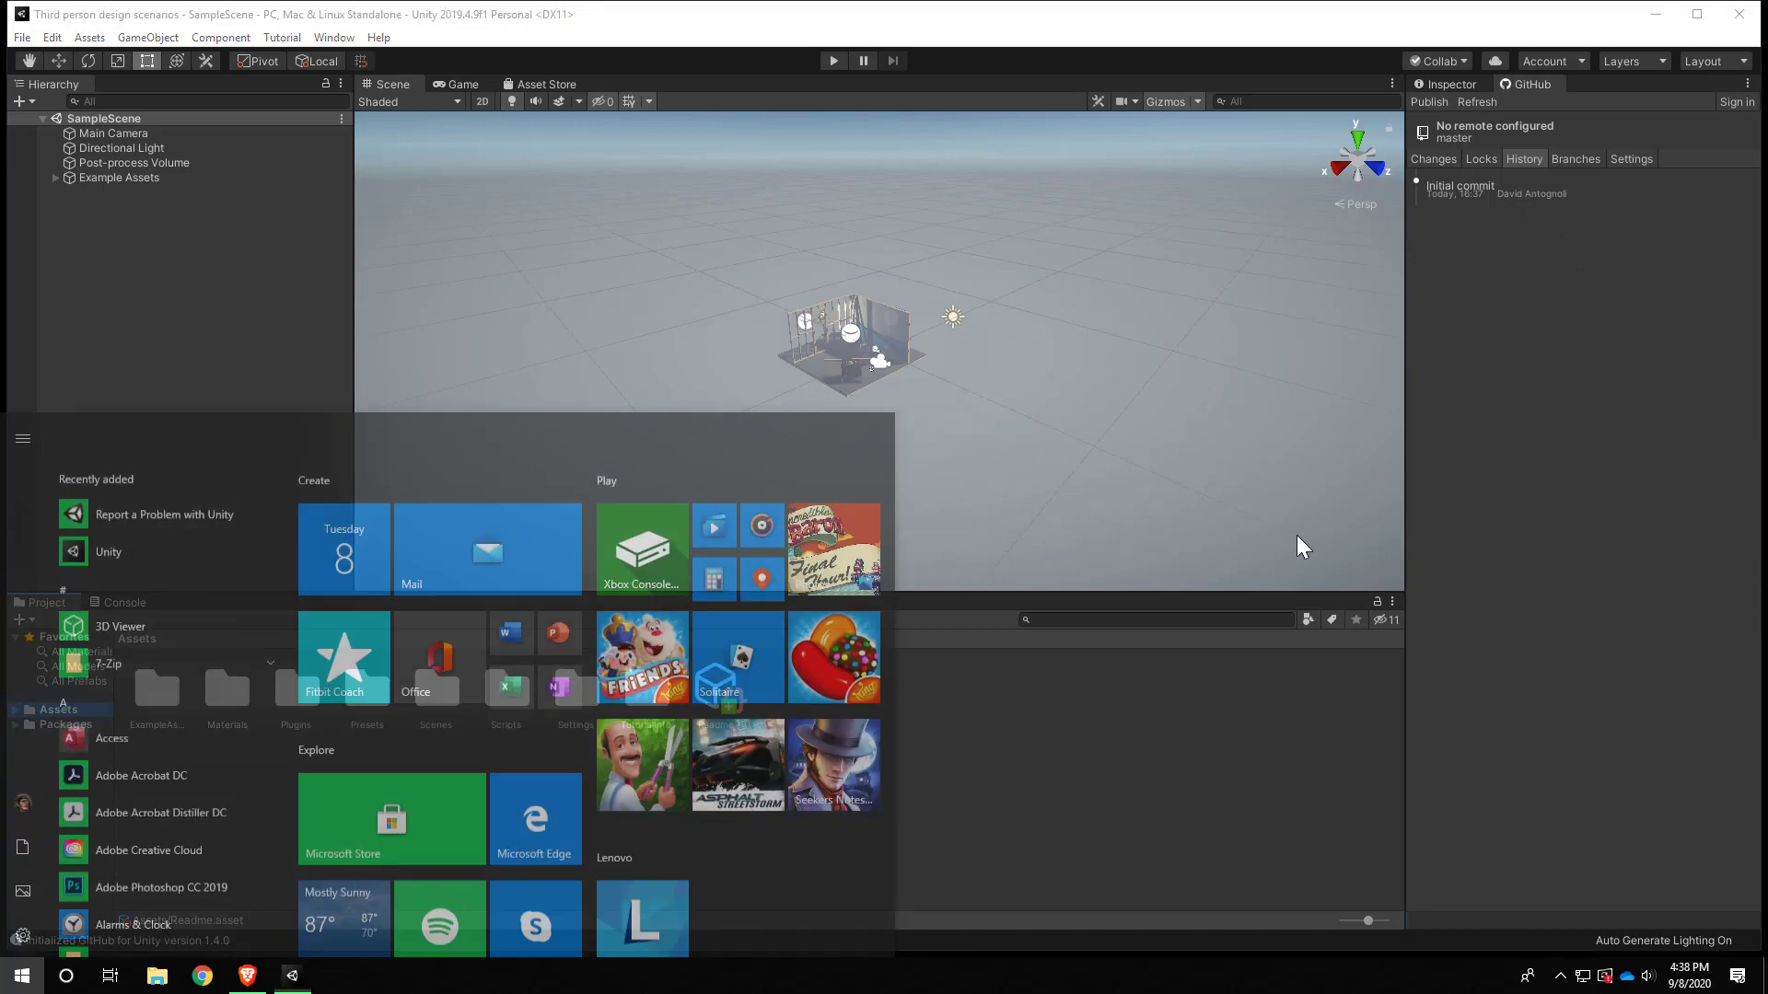
{"action": "type", "text": "githu"}
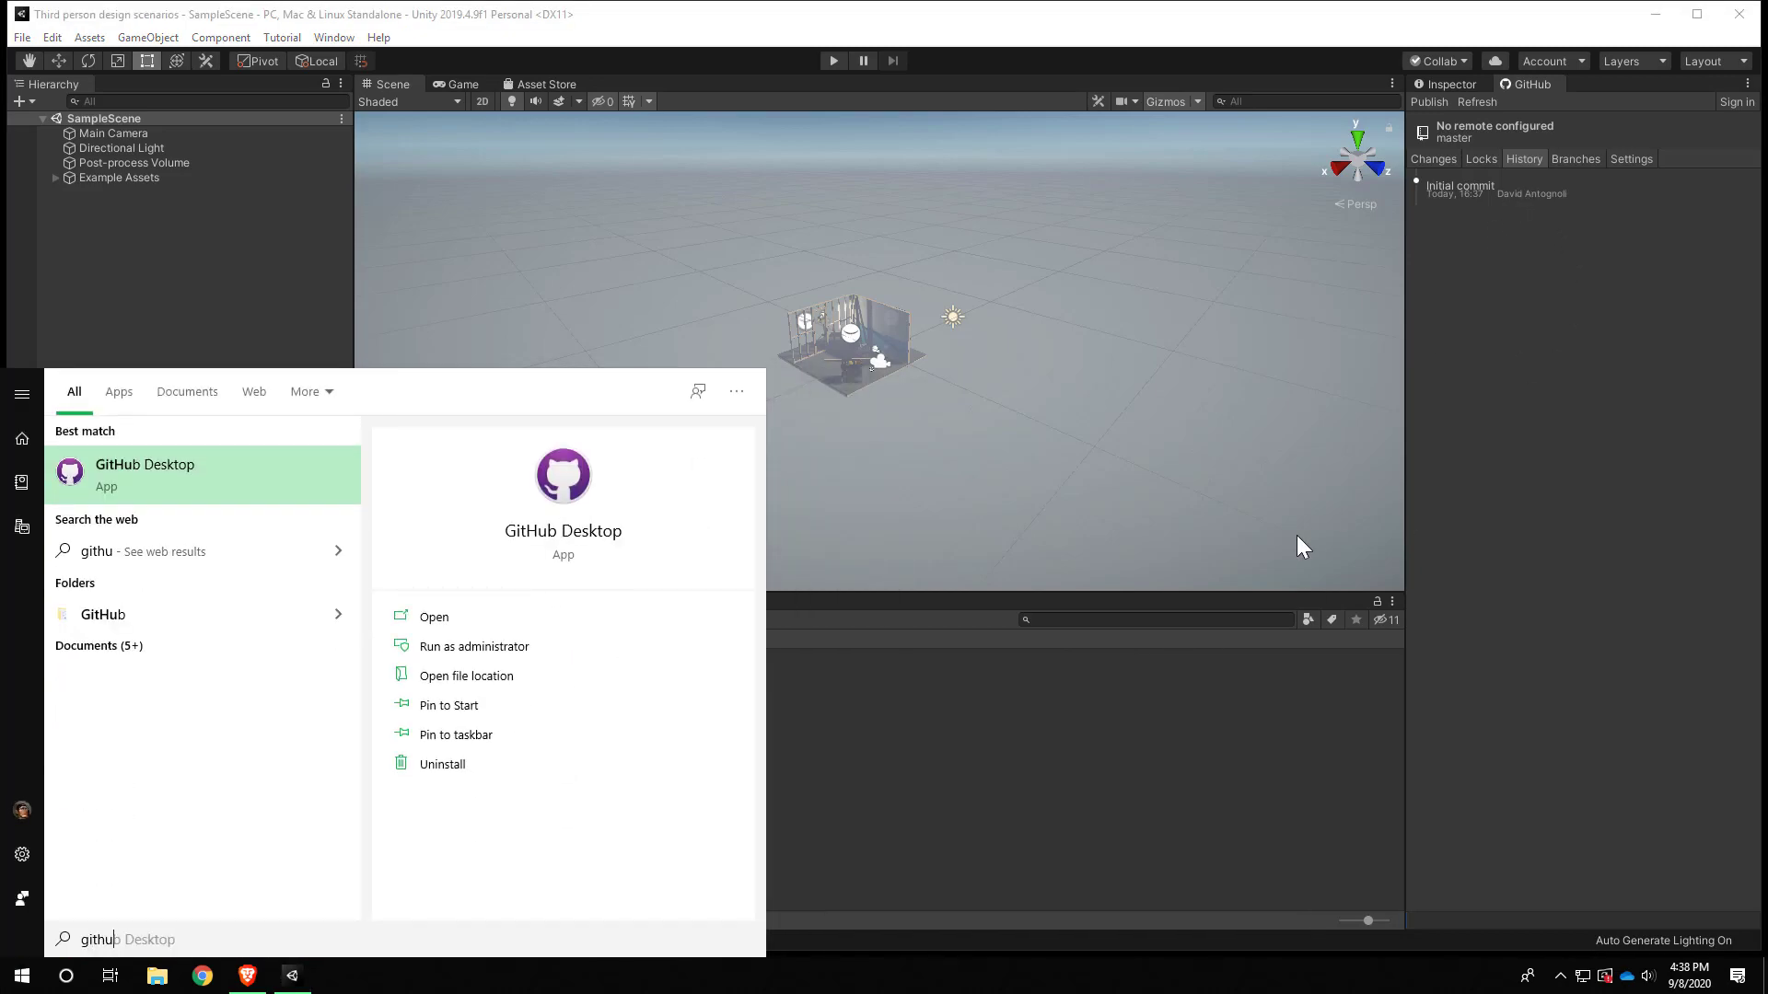
{"action": "key", "text": "Return"}
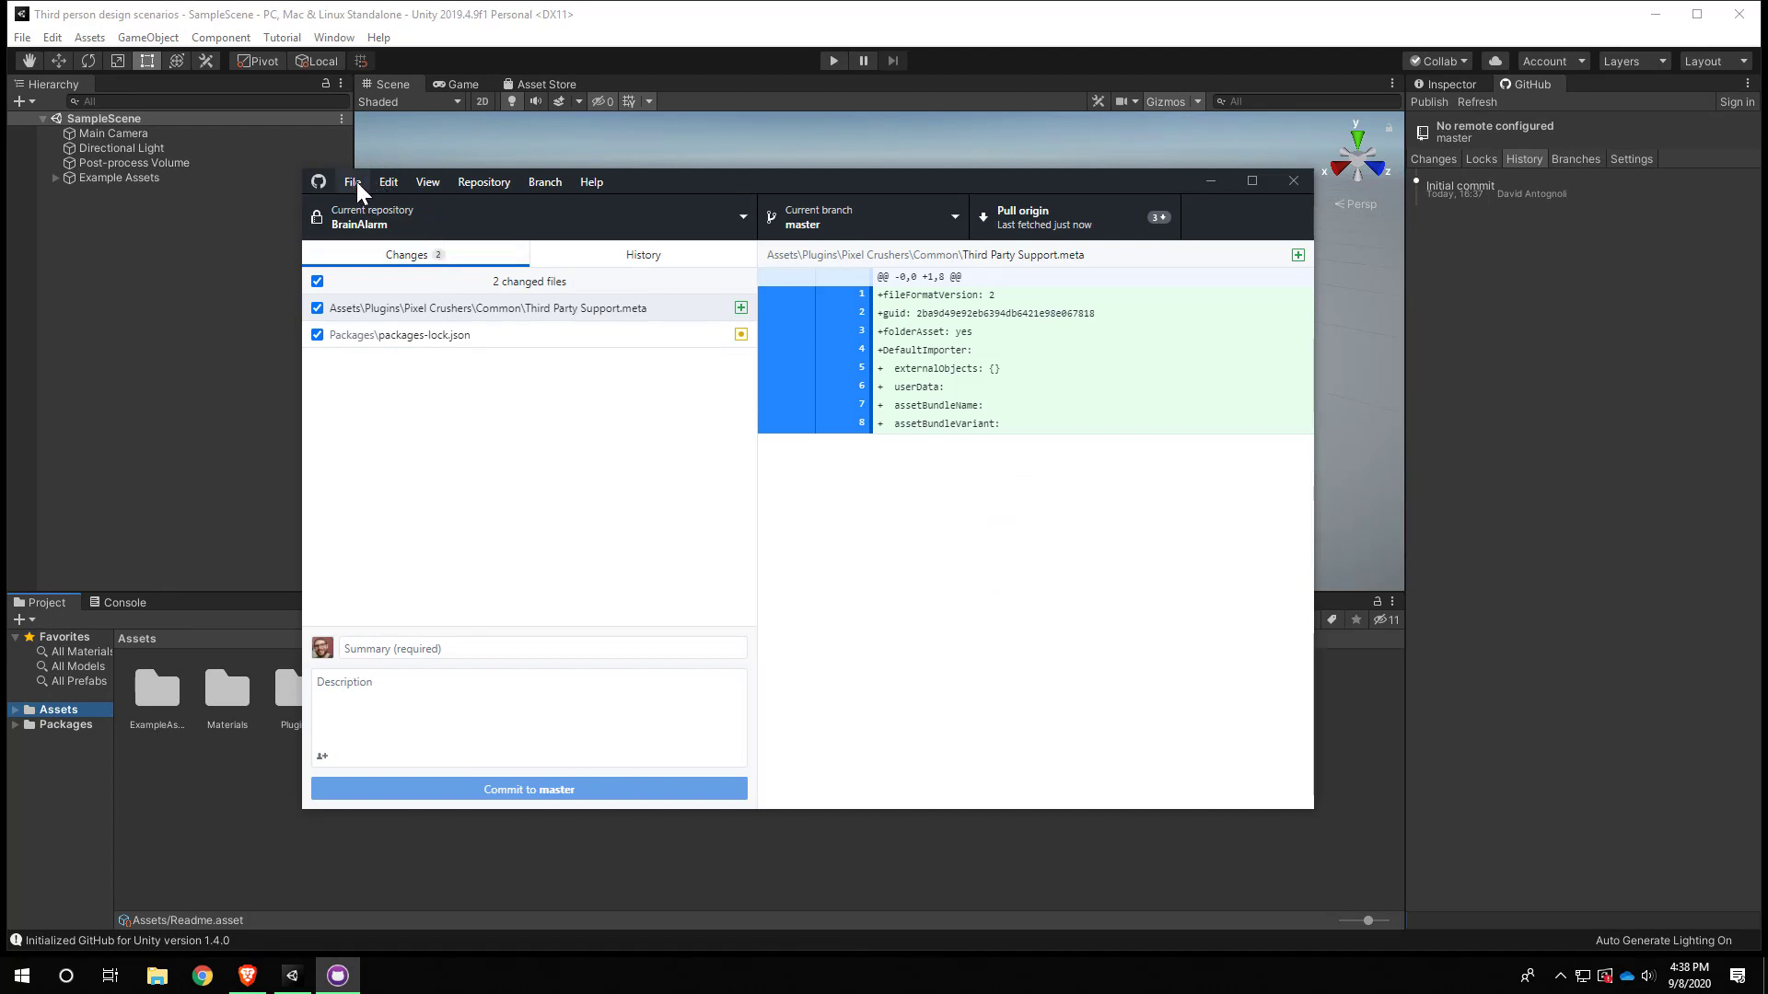
{"action": "left_click", "coordinate": [673, 224]}
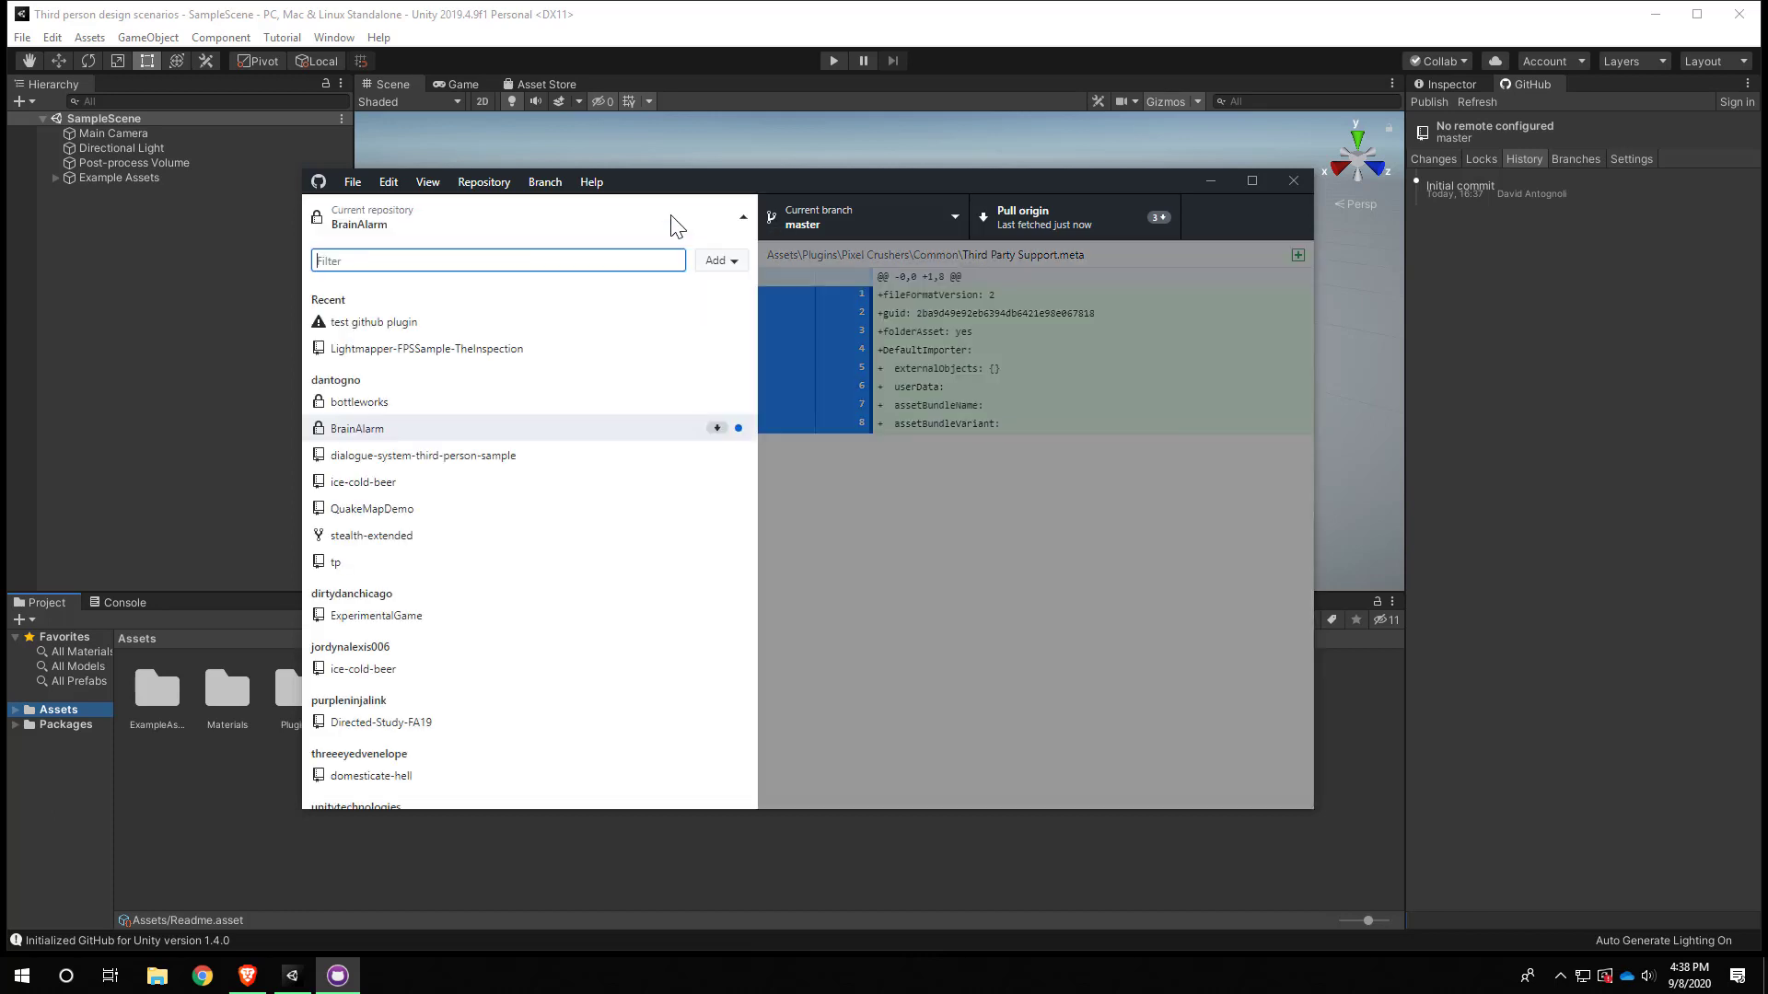
{"action": "left_click", "coordinate": [742, 216]}
- Start adding a local repository and browse to the GitHub folder in Documents for its path
{"action": "left_click", "coordinate": [353, 182]}
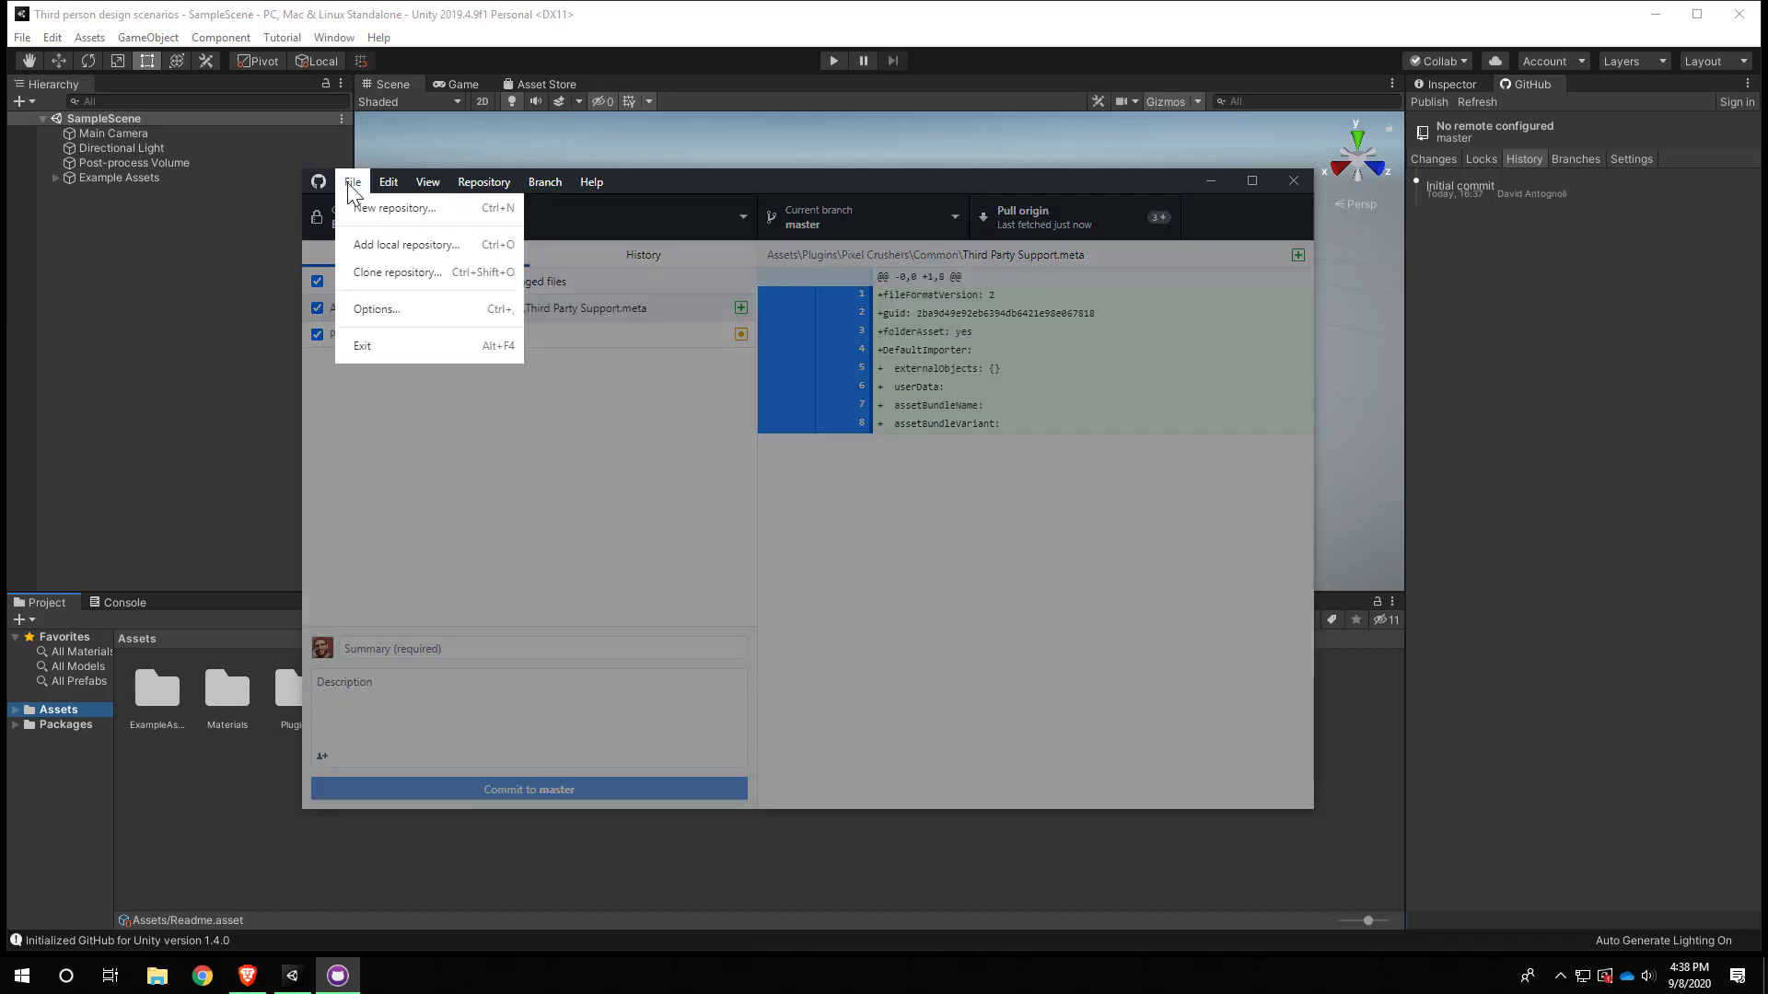
{"action": "mouse_move", "coordinate": [483, 184]}
{"action": "mouse_move", "coordinate": [350, 184]}
{"action": "left_click", "coordinate": [385, 245]}
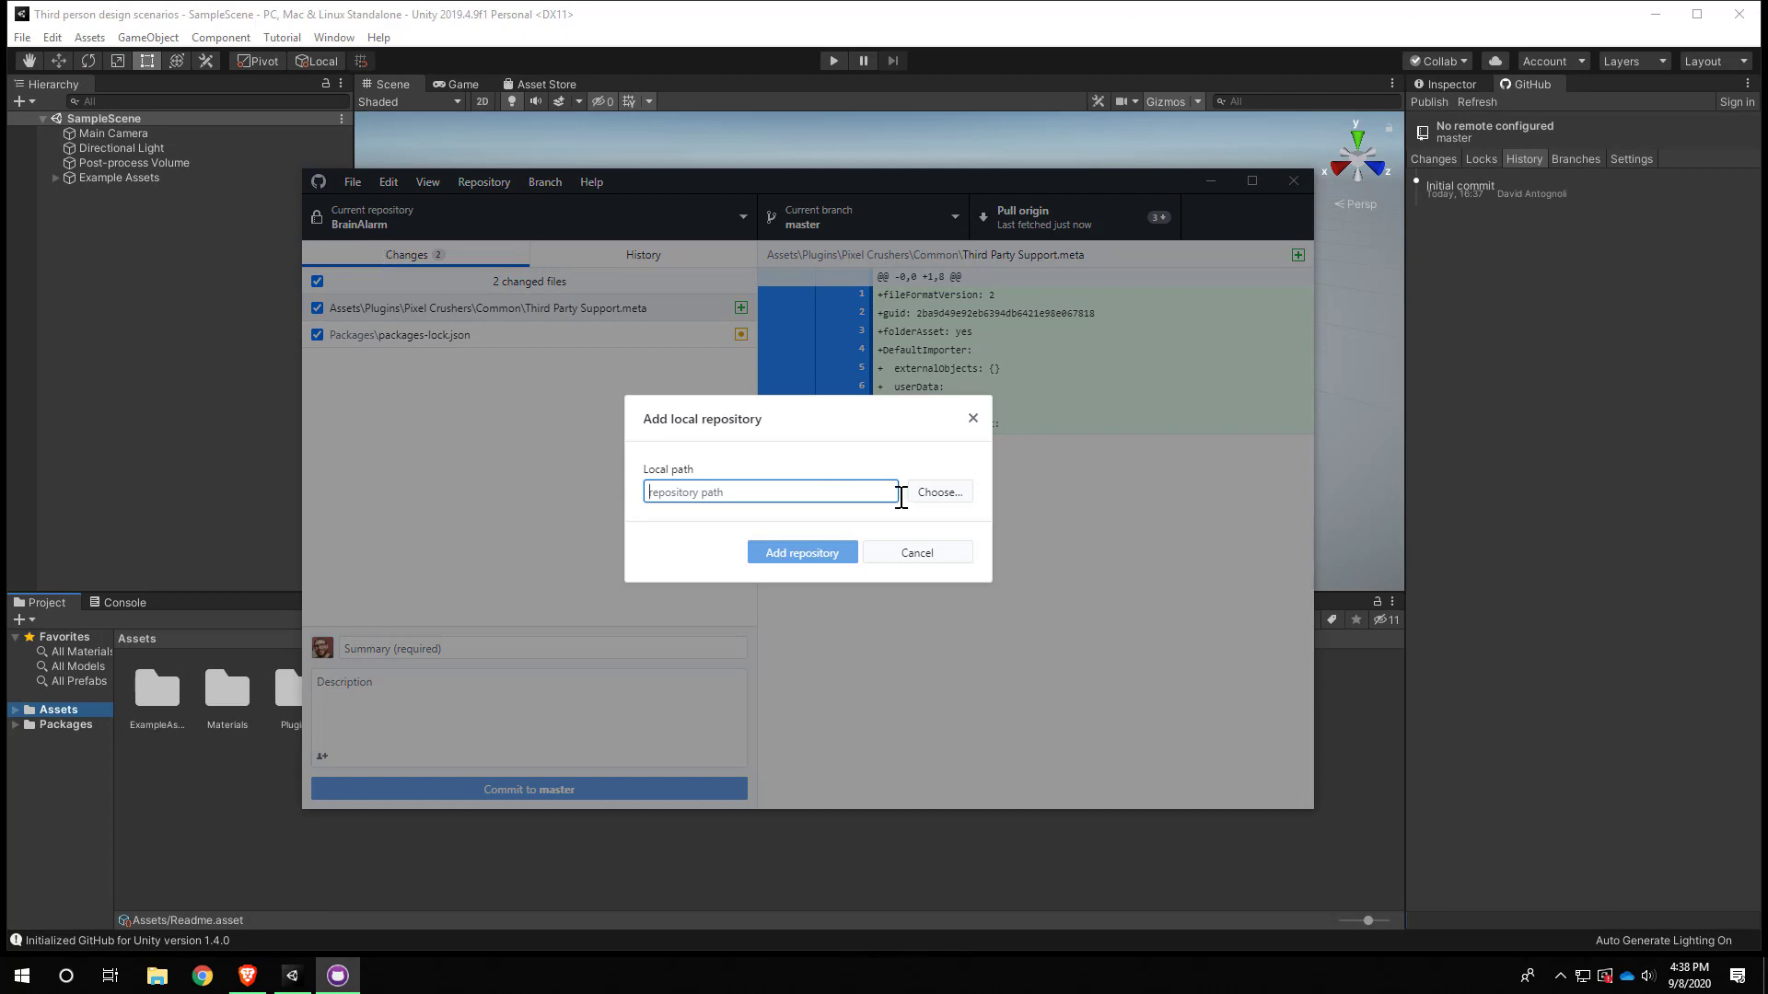
{"action": "left_click", "coordinate": [937, 494]}
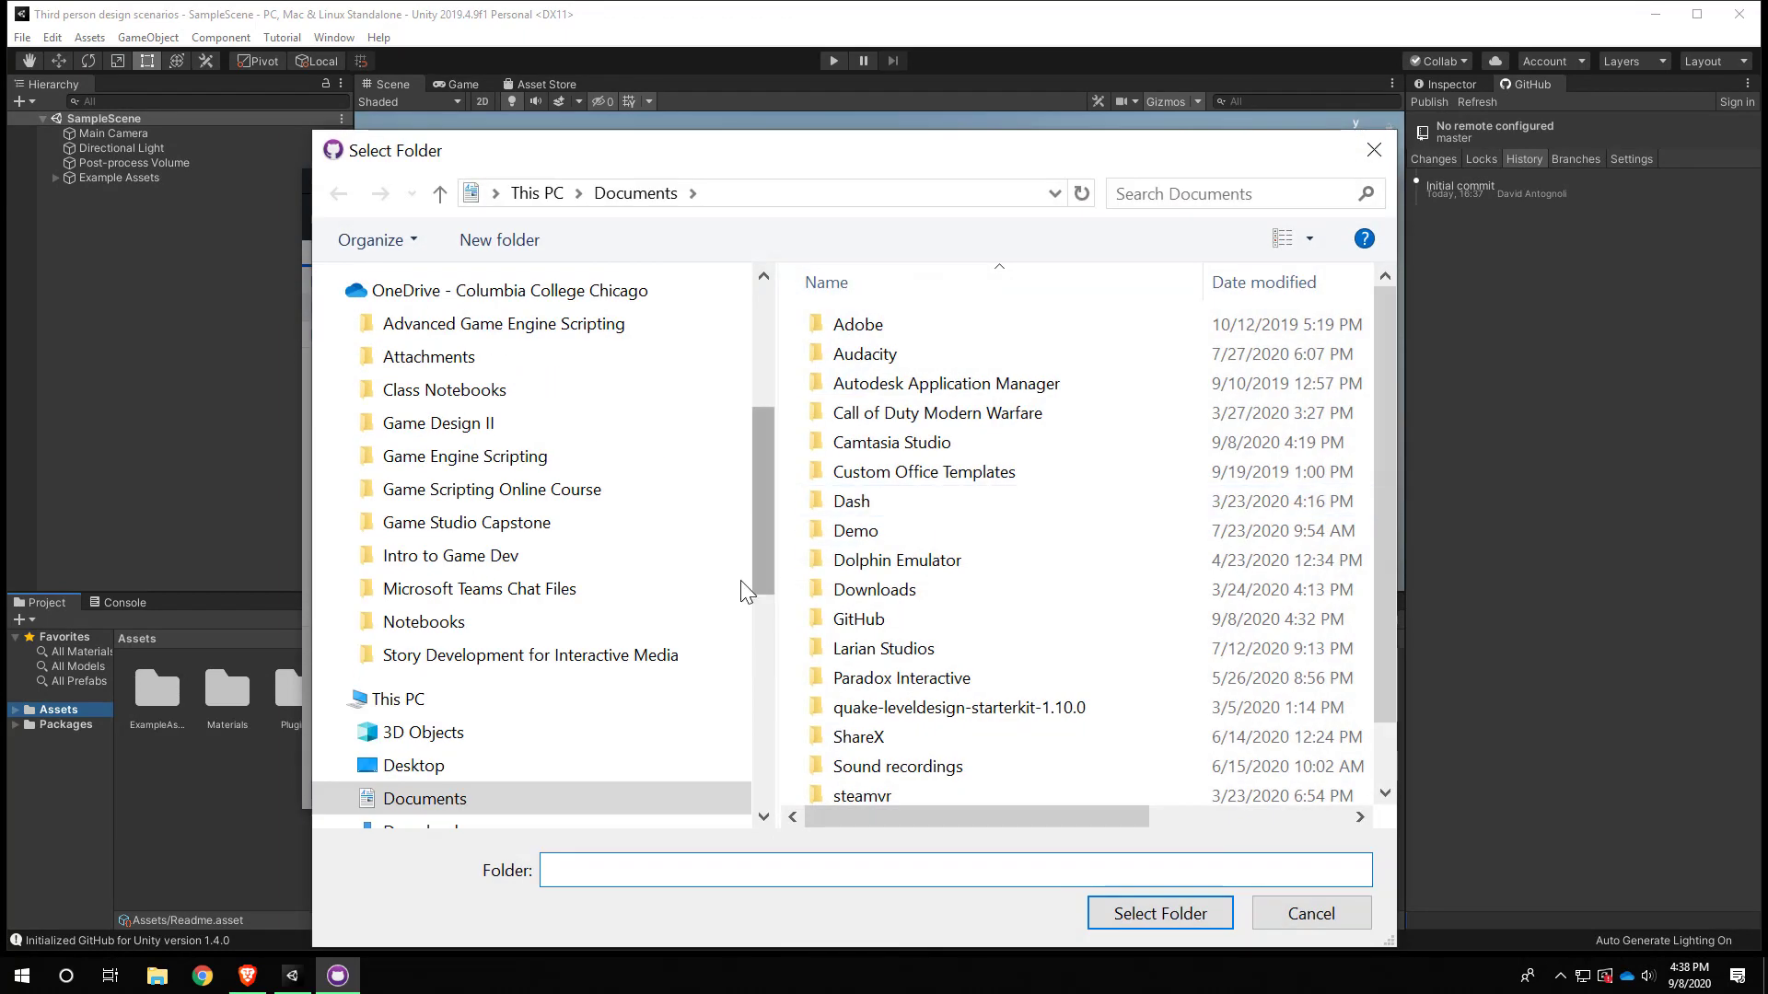
{"action": "double_click", "coordinate": [884, 619]}
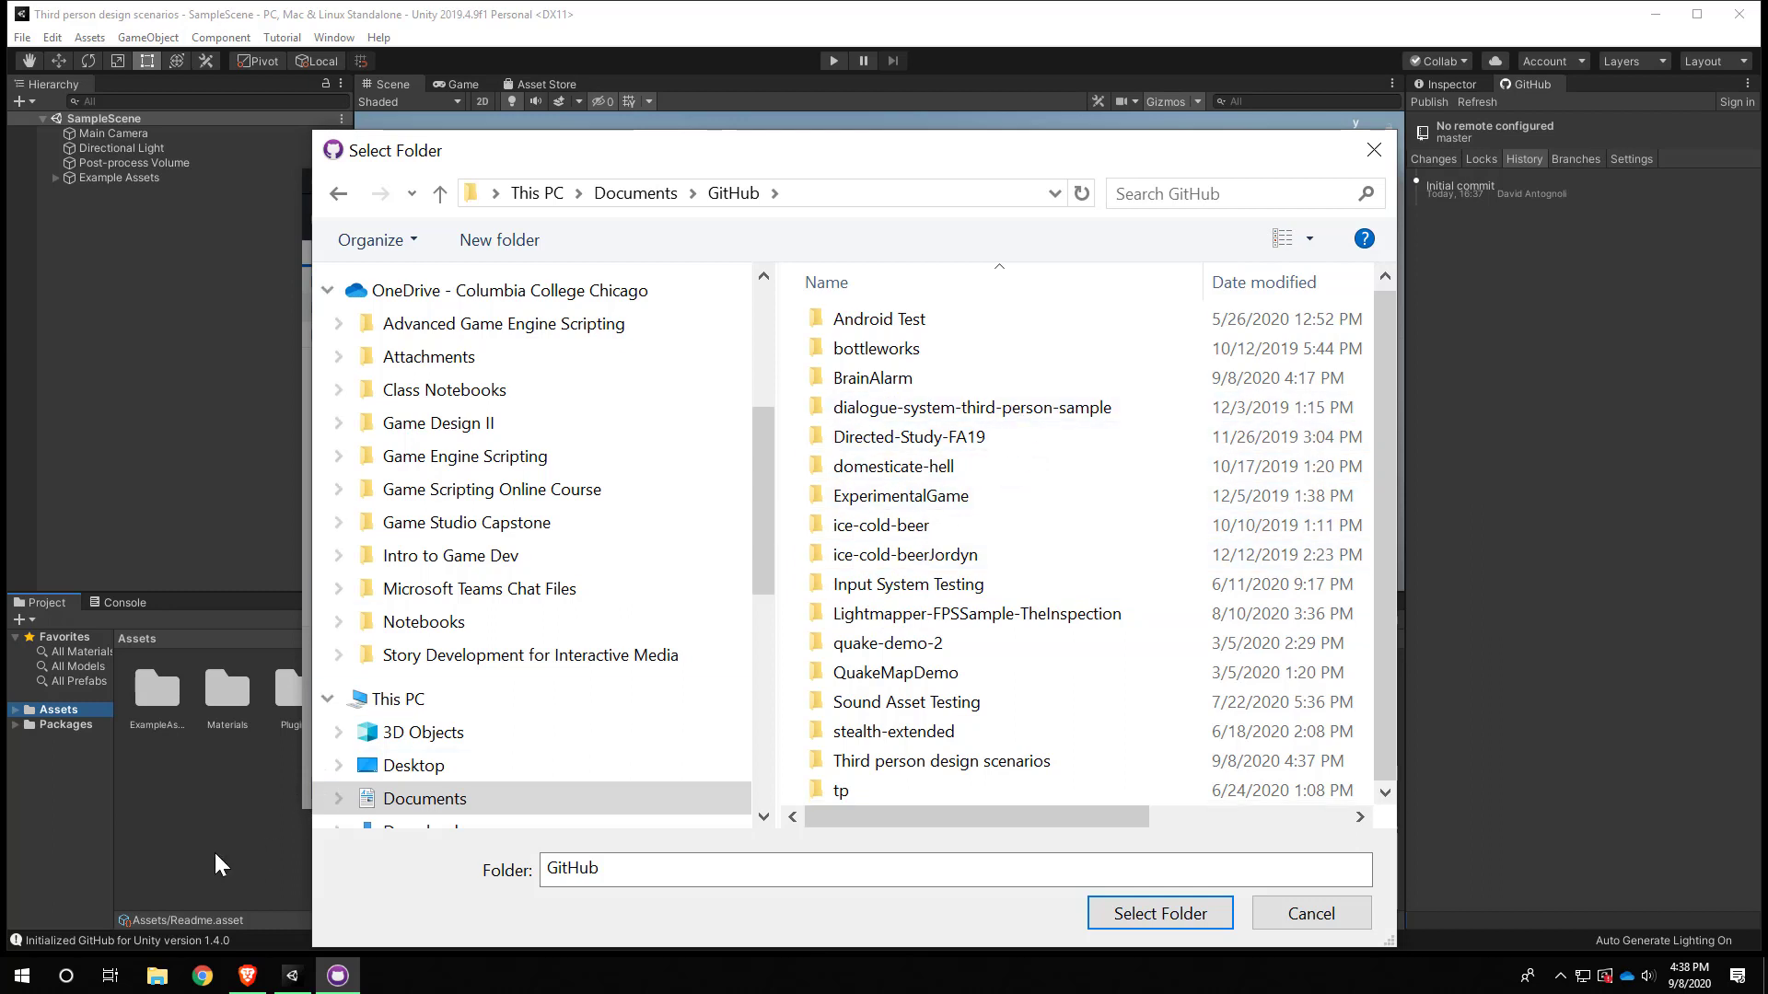
- Switch back to Unity and show the project's Assets folder in File Explorer
{"action": "left_click", "coordinate": [135, 815]}
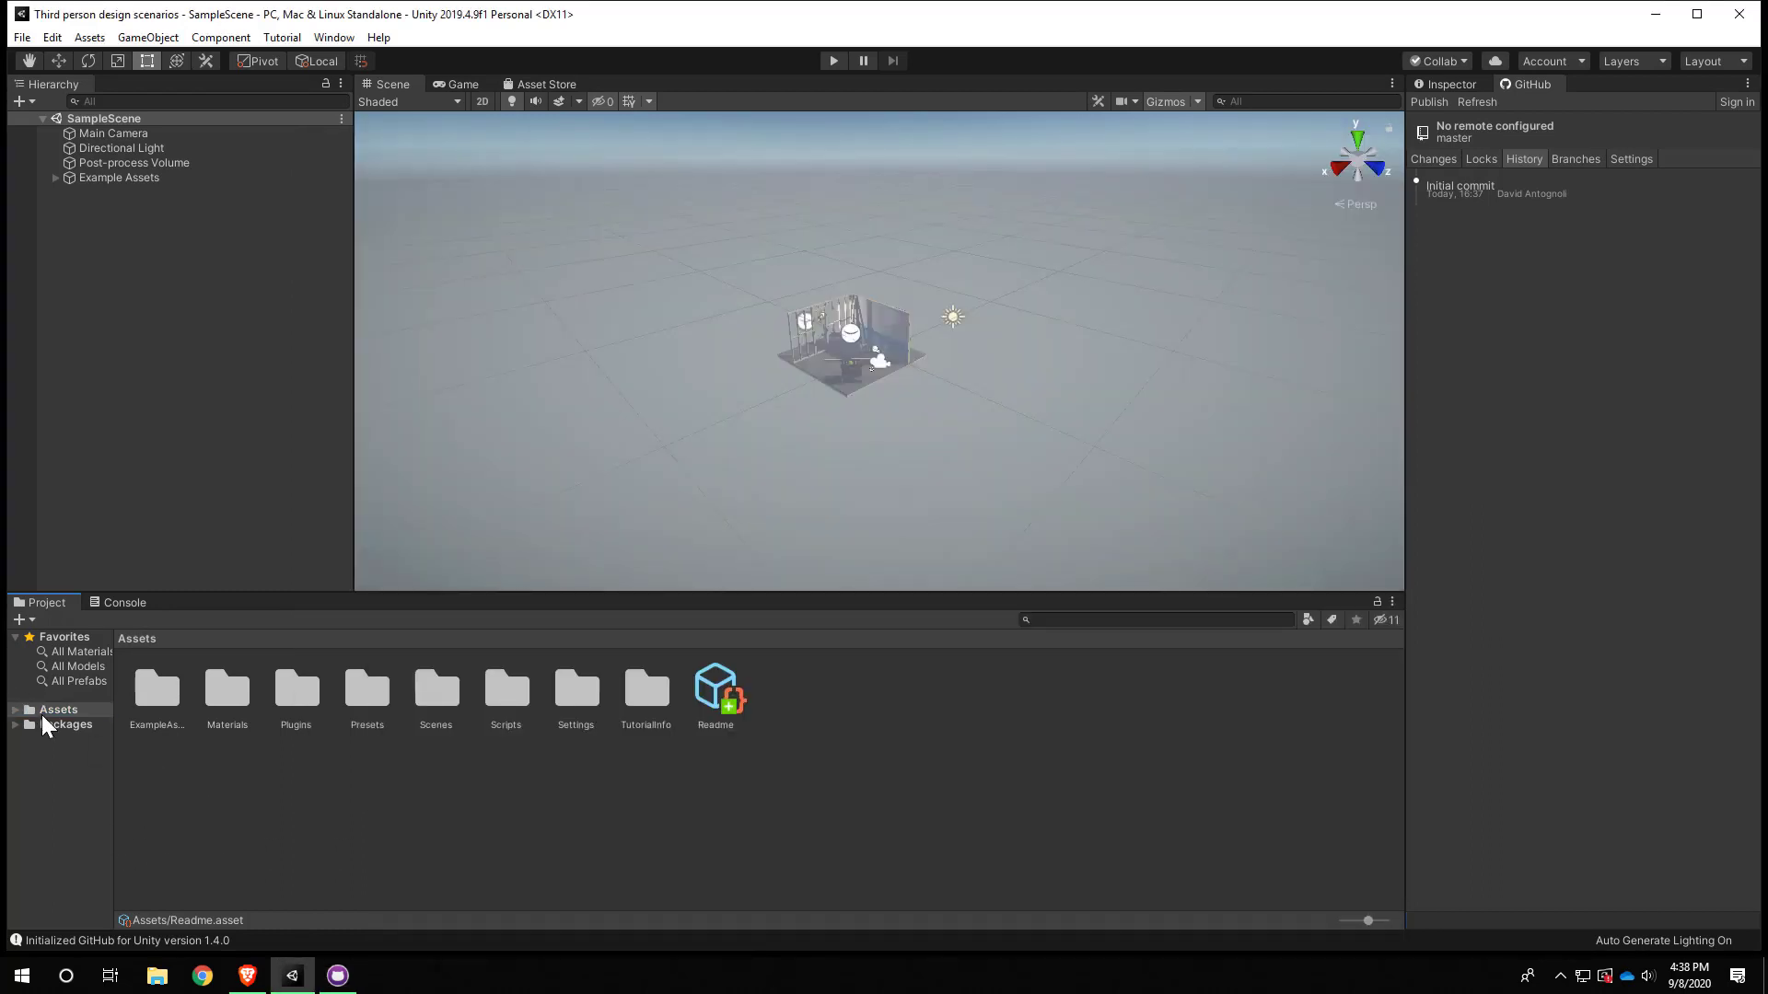
{"action": "right_click", "coordinate": [257, 781]}
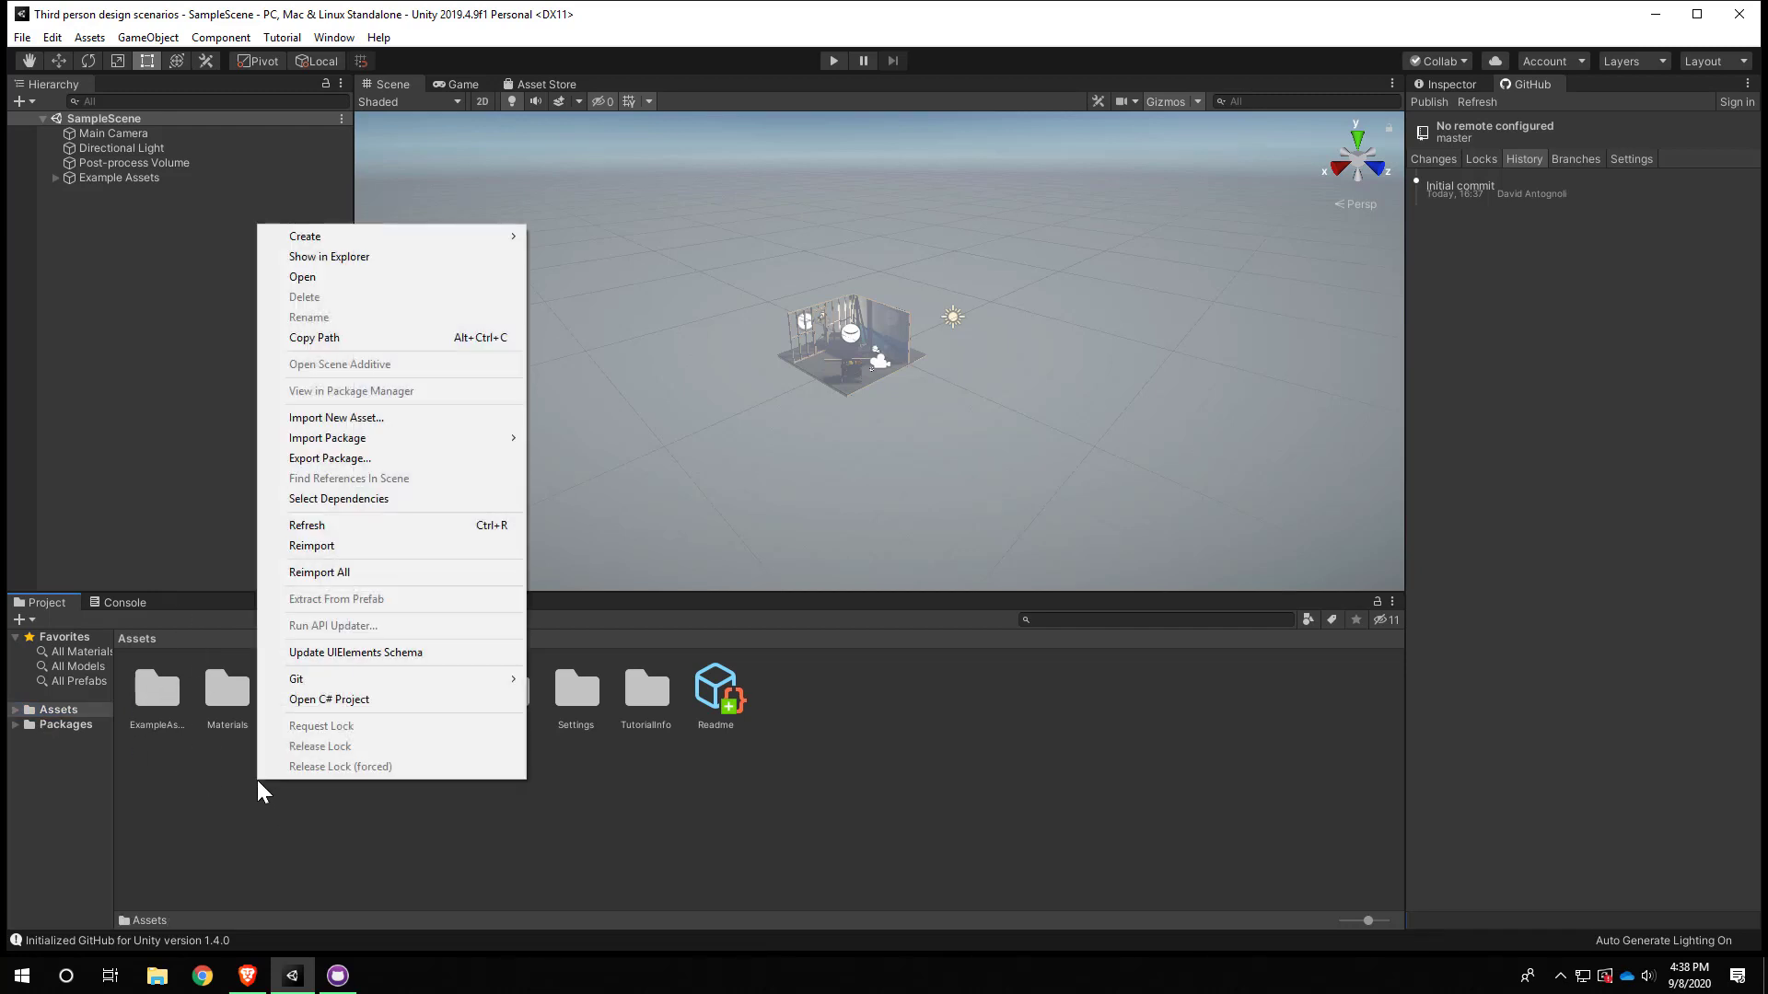
{"action": "left_click", "coordinate": [361, 254]}
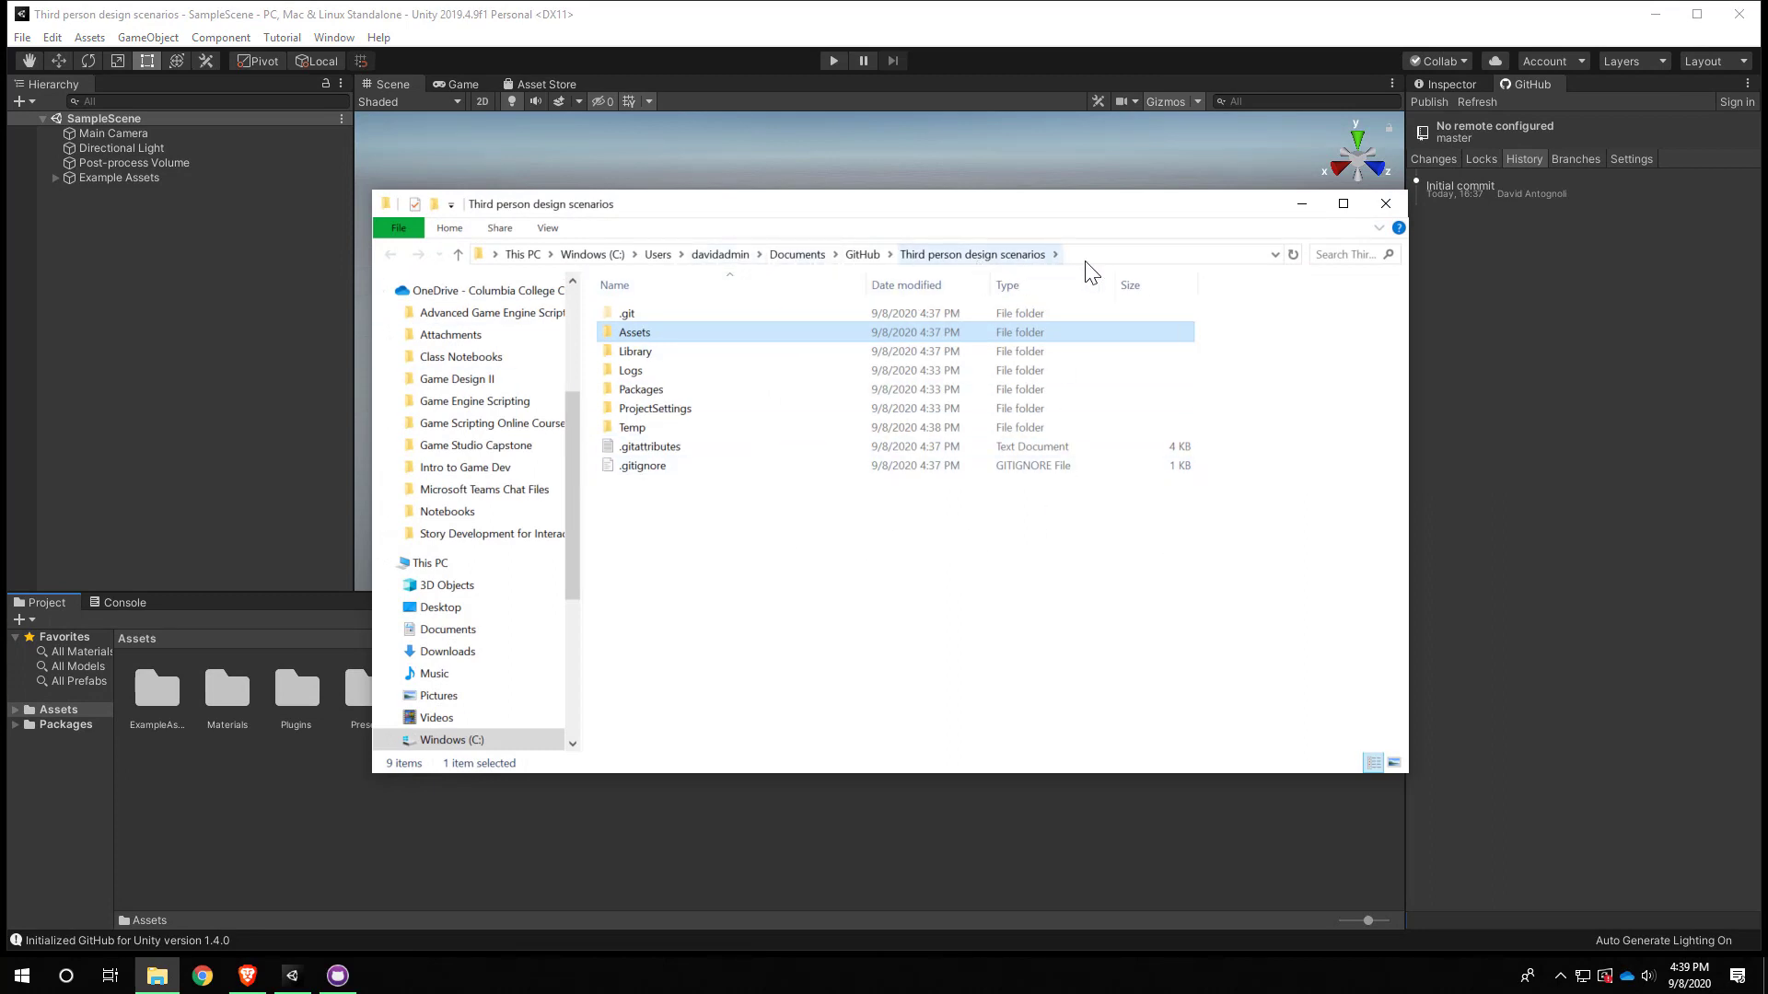
- Return to GitHub Desktop, add the Third person design scenarios folder as the local repository, and initialize Git LFS for it
{"action": "left_click", "coordinate": [1399, 199]}
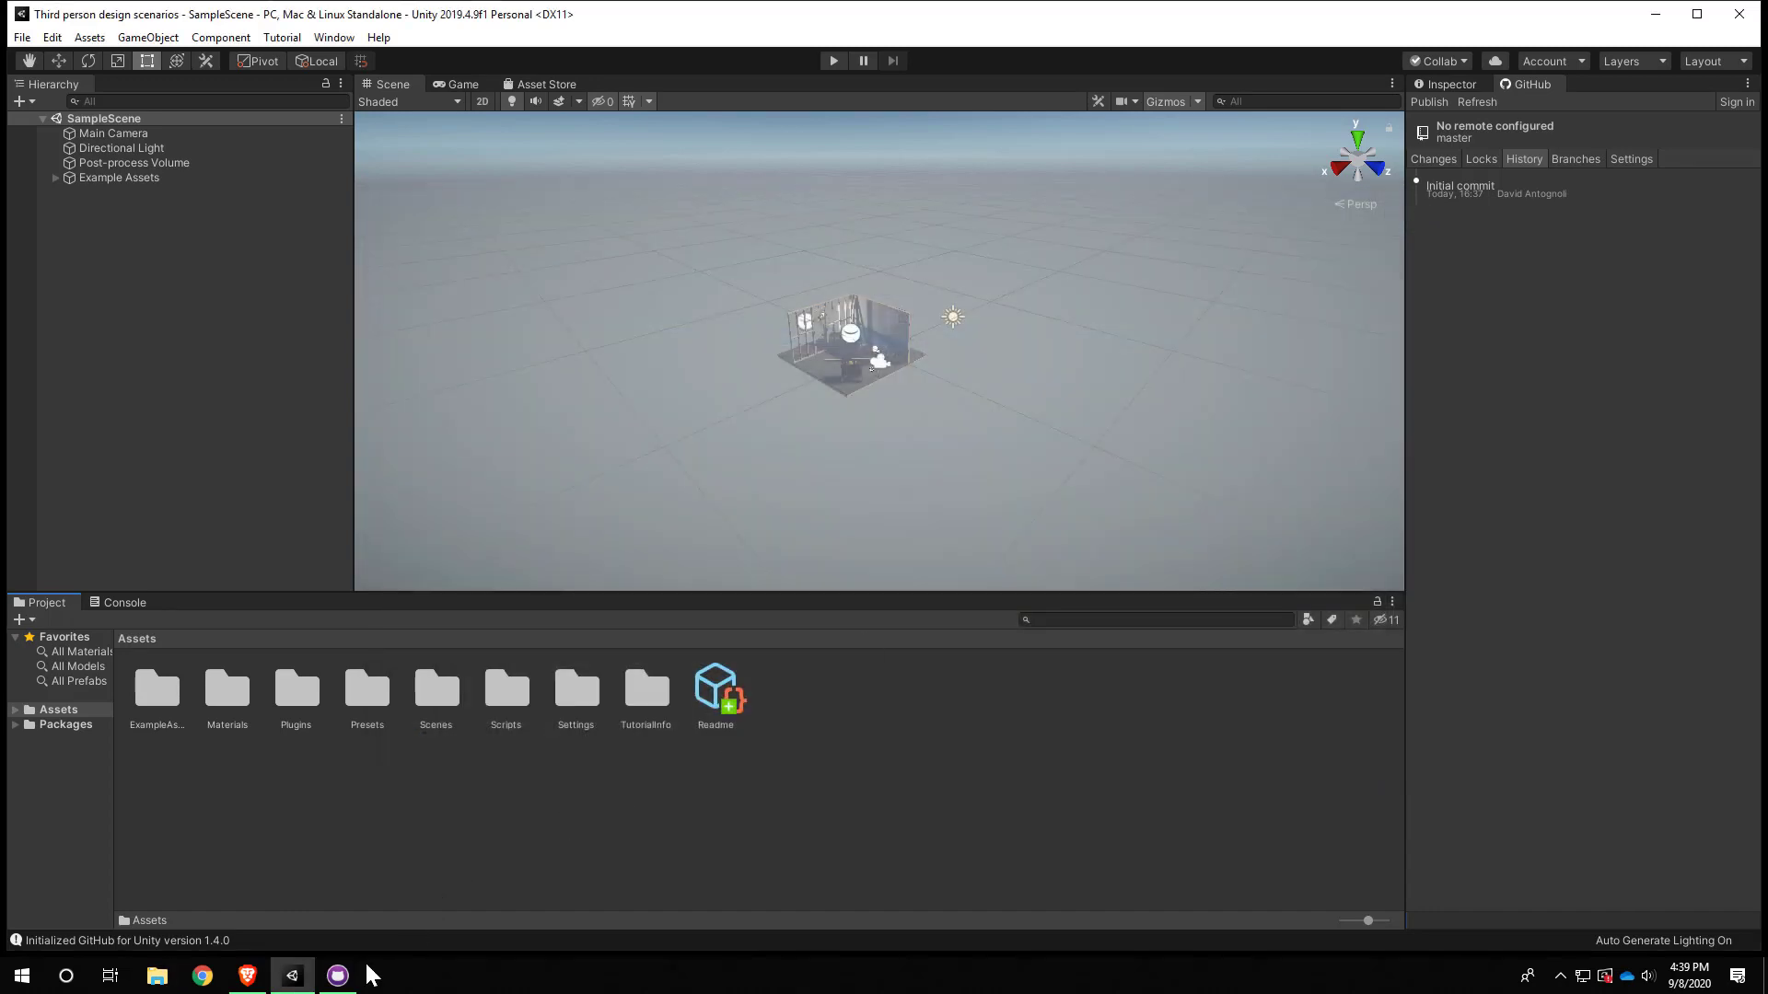
{"action": "left_click", "coordinate": [338, 976]}
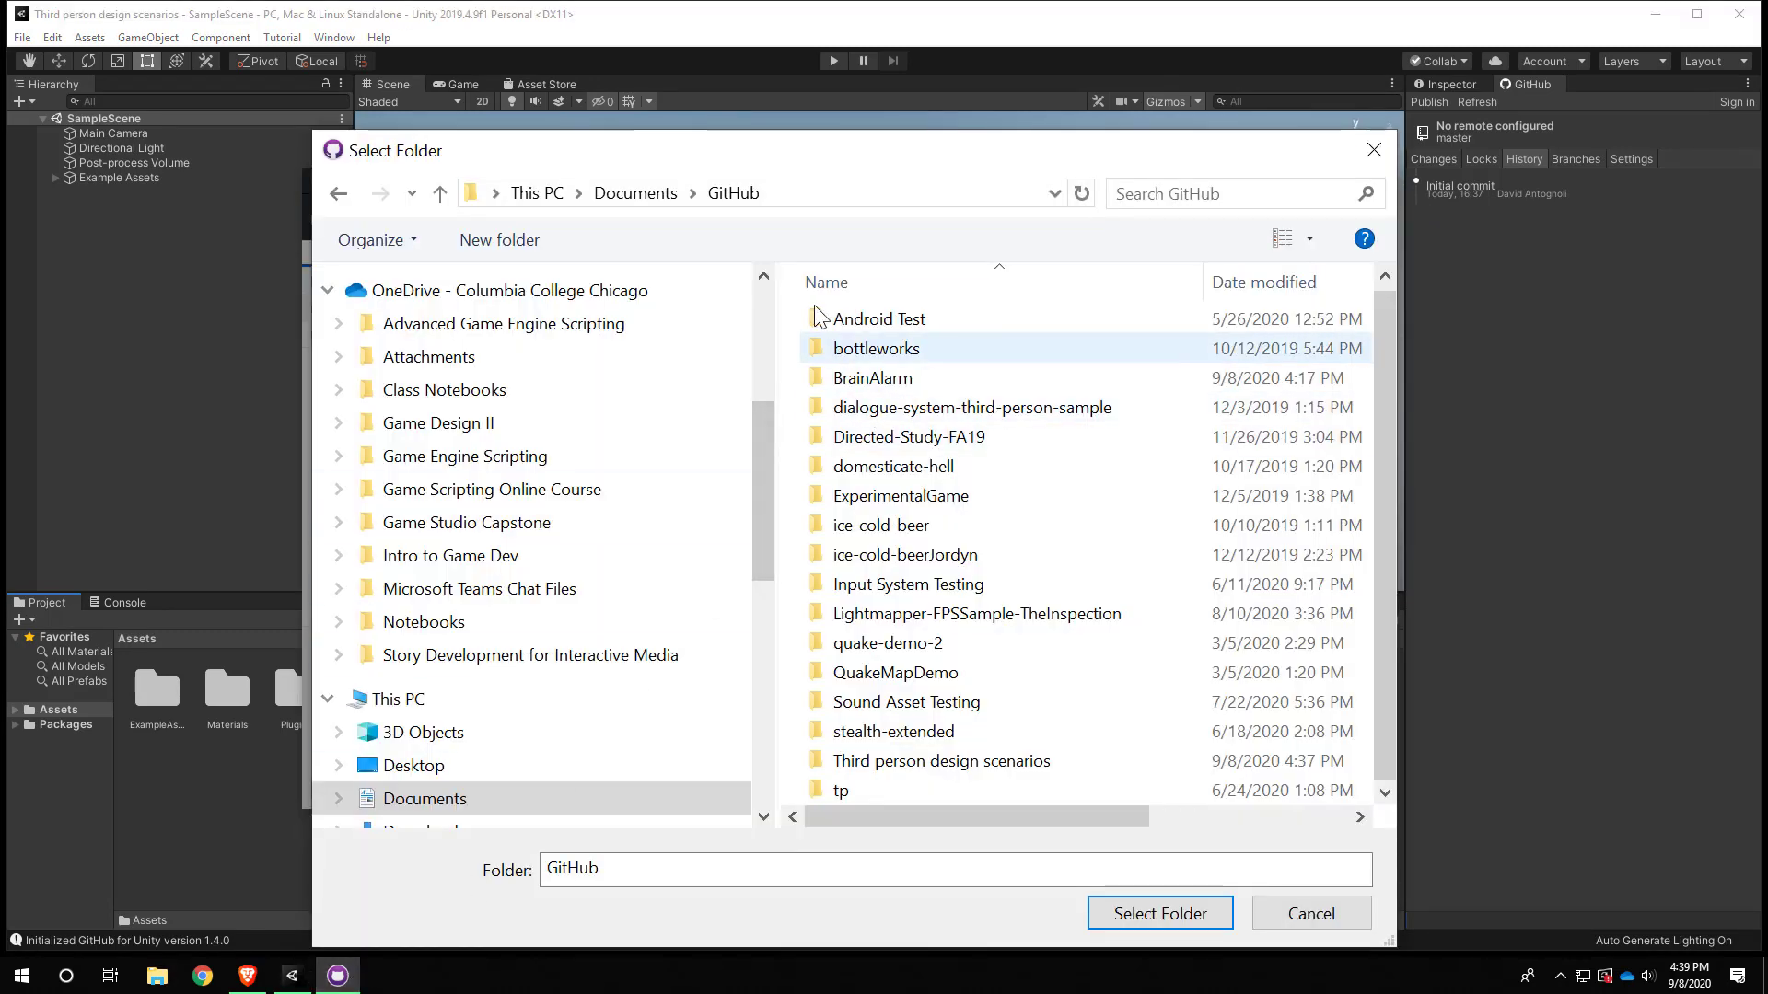
{"action": "left_click_drag", "start_coordinate": [807, 167], "coordinate": [769, 120]}
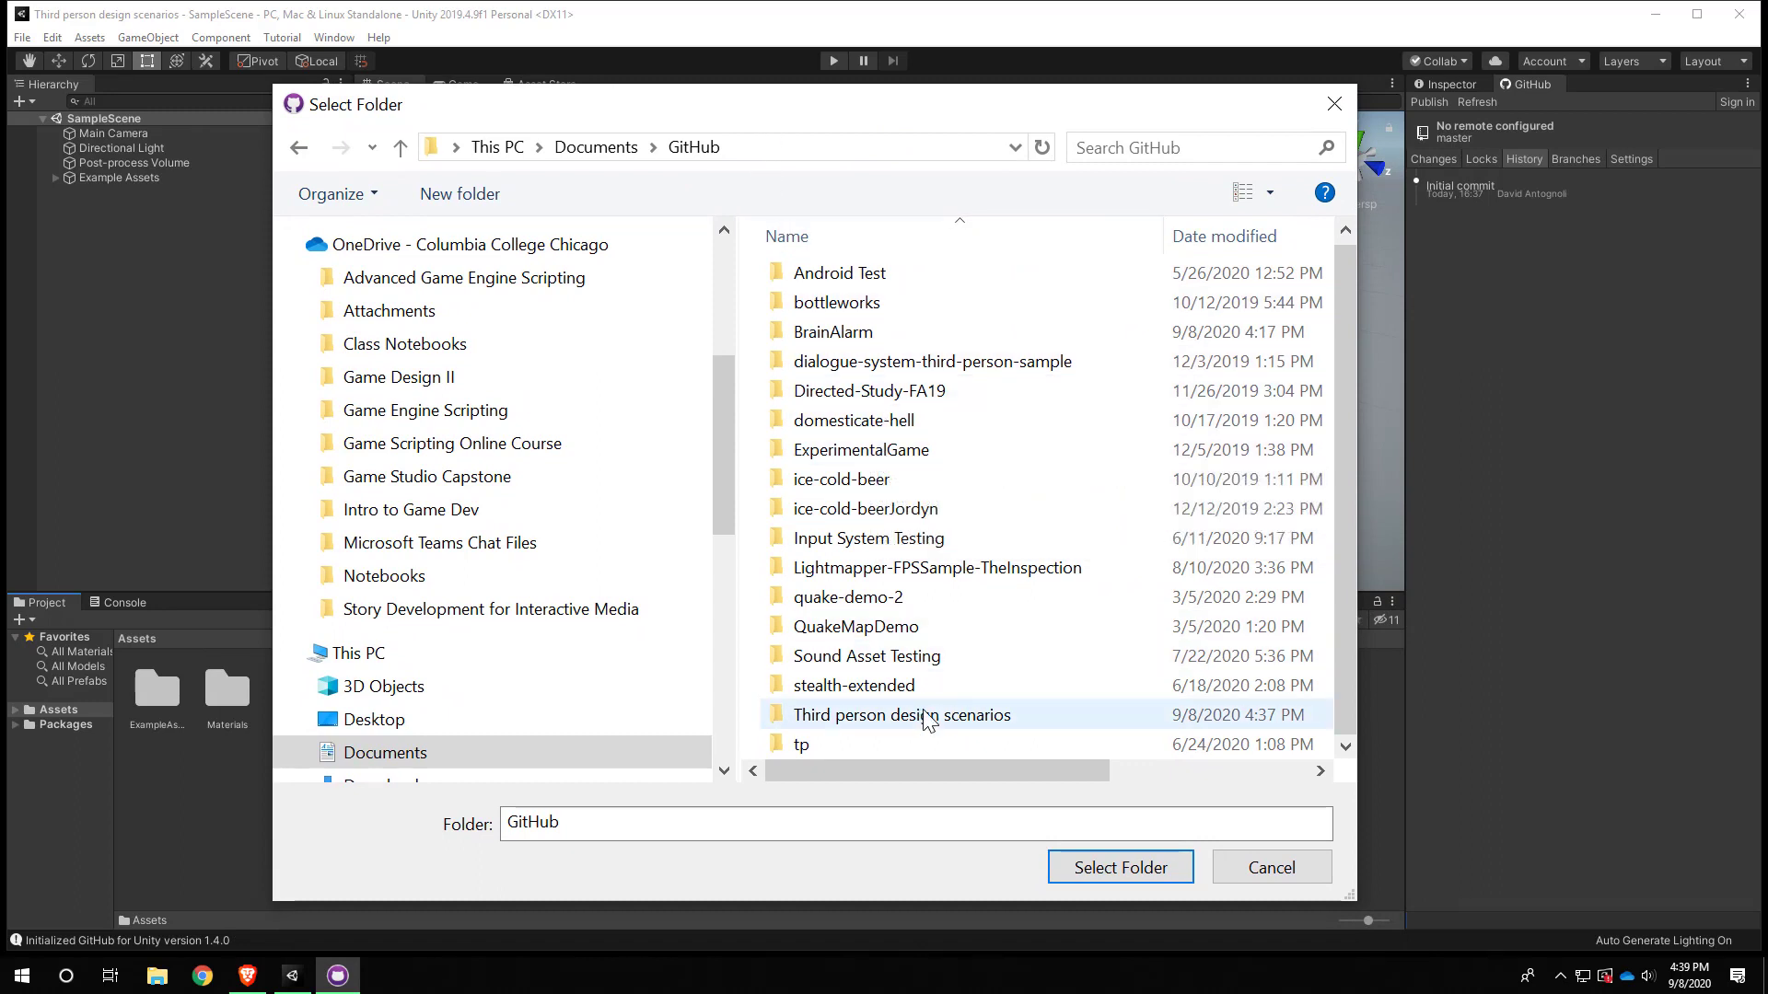
{"action": "left_click", "coordinate": [899, 721]}
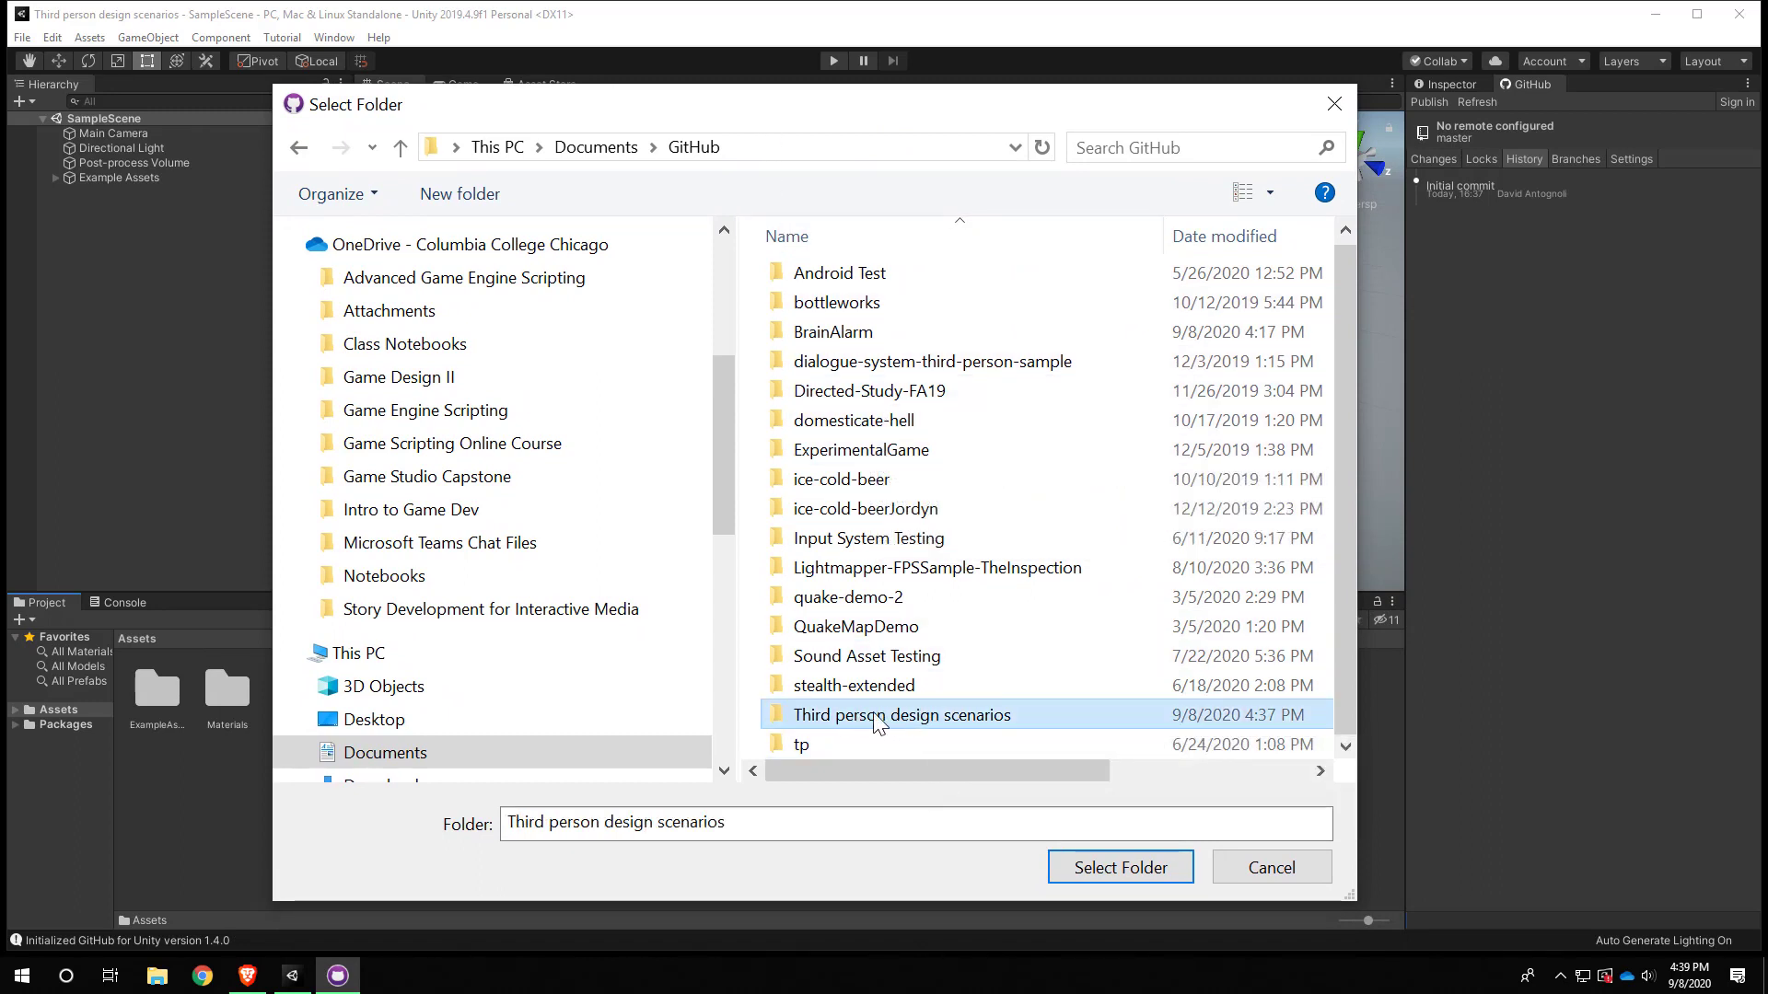
{"action": "left_click", "coordinate": [1108, 875]}
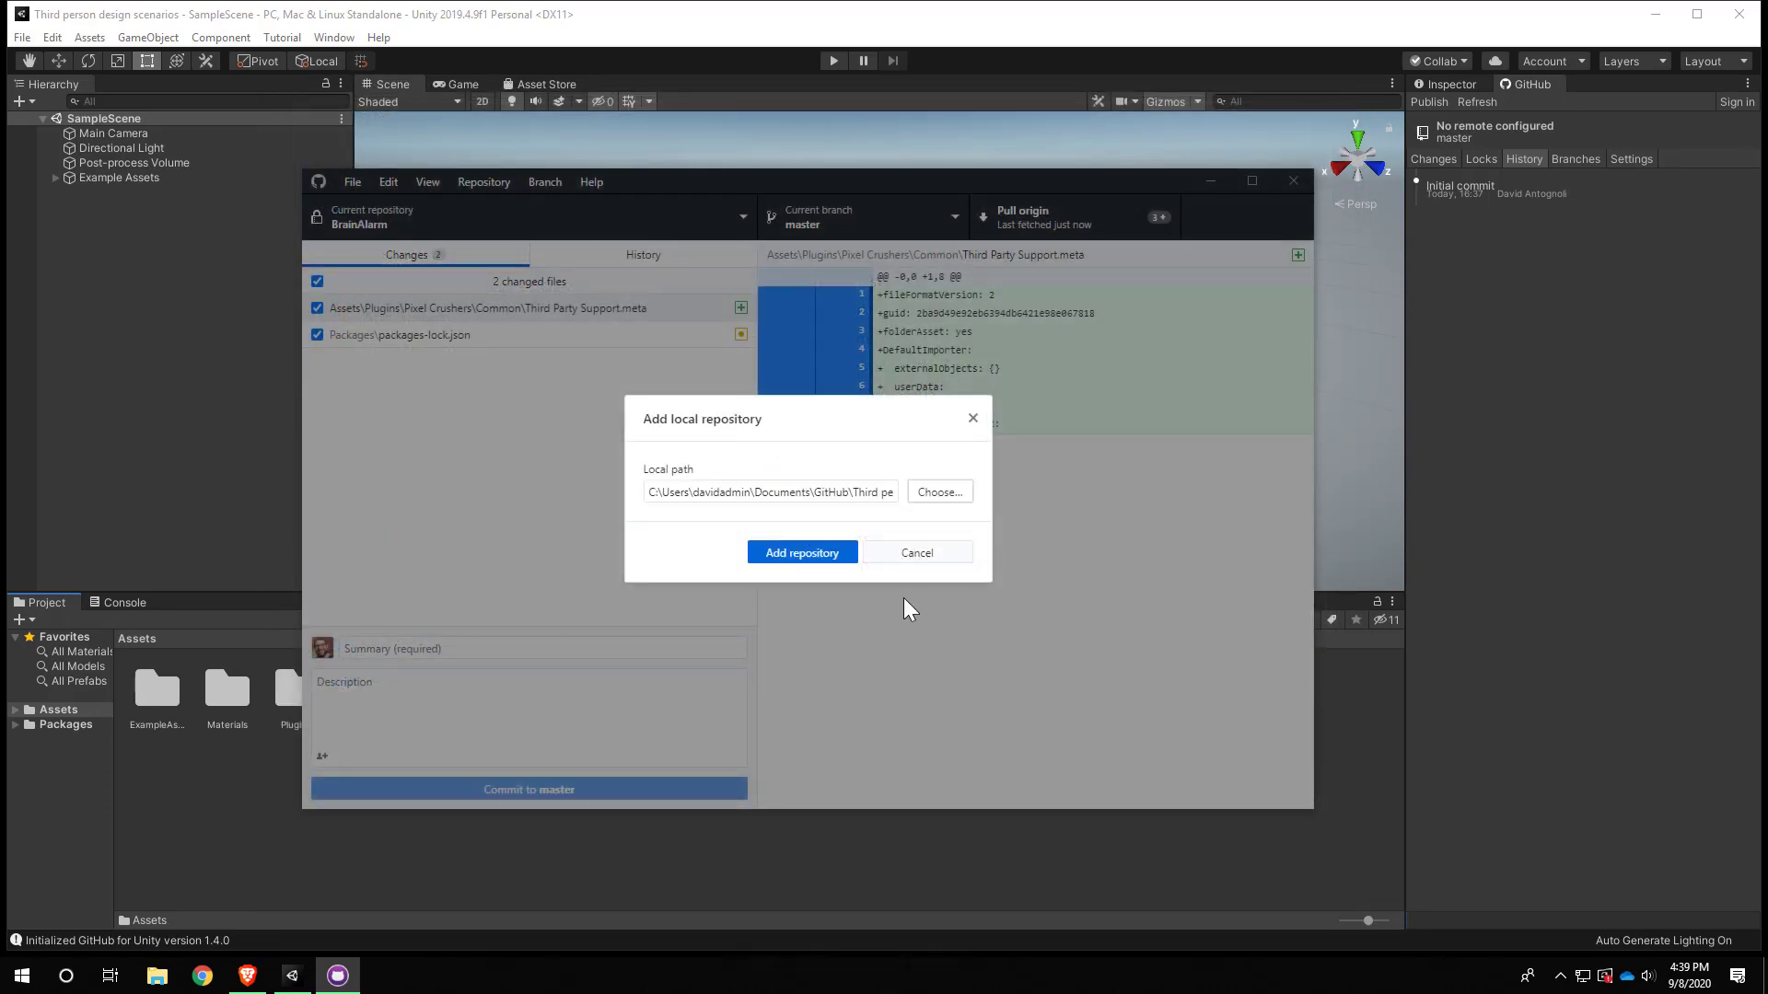
{"action": "left_click", "coordinate": [799, 552]}
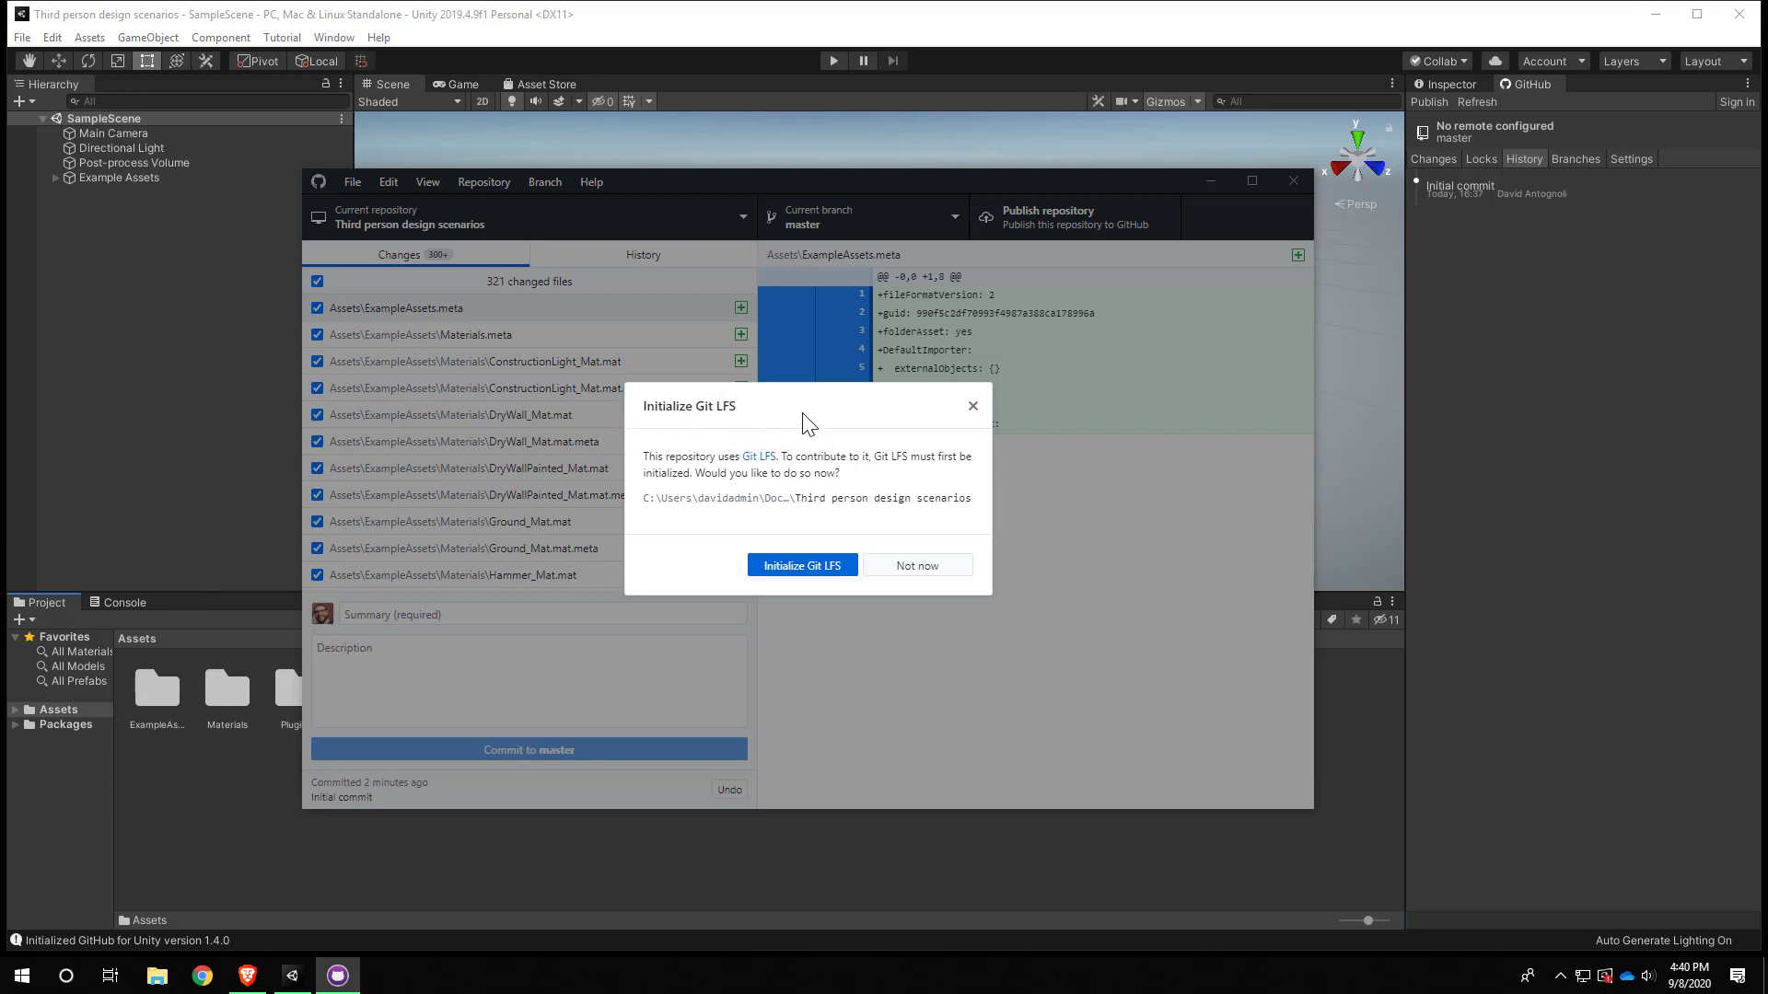
{"action": "left_click", "coordinate": [809, 569]}
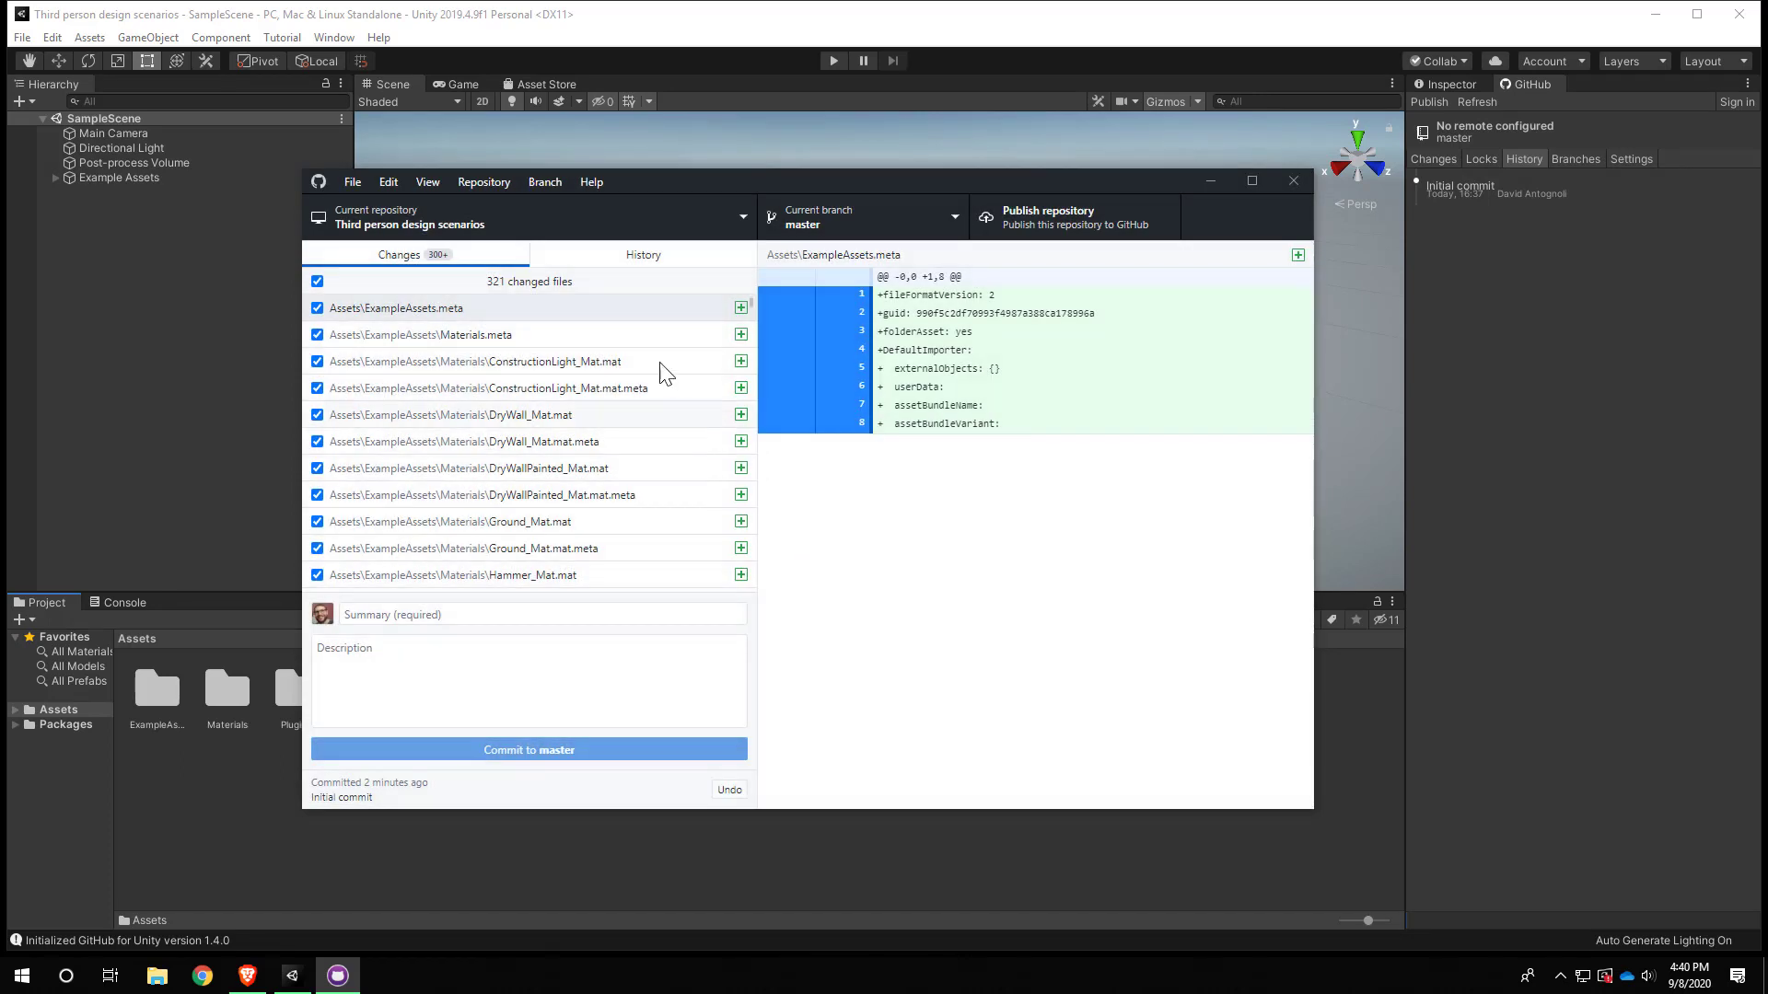
- Open the Initial commit in the repository's history and examine the ignore rules in its root .gitignore file
{"action": "left_click", "coordinate": [642, 257]}
{"action": "left_click", "coordinate": [462, 328]}
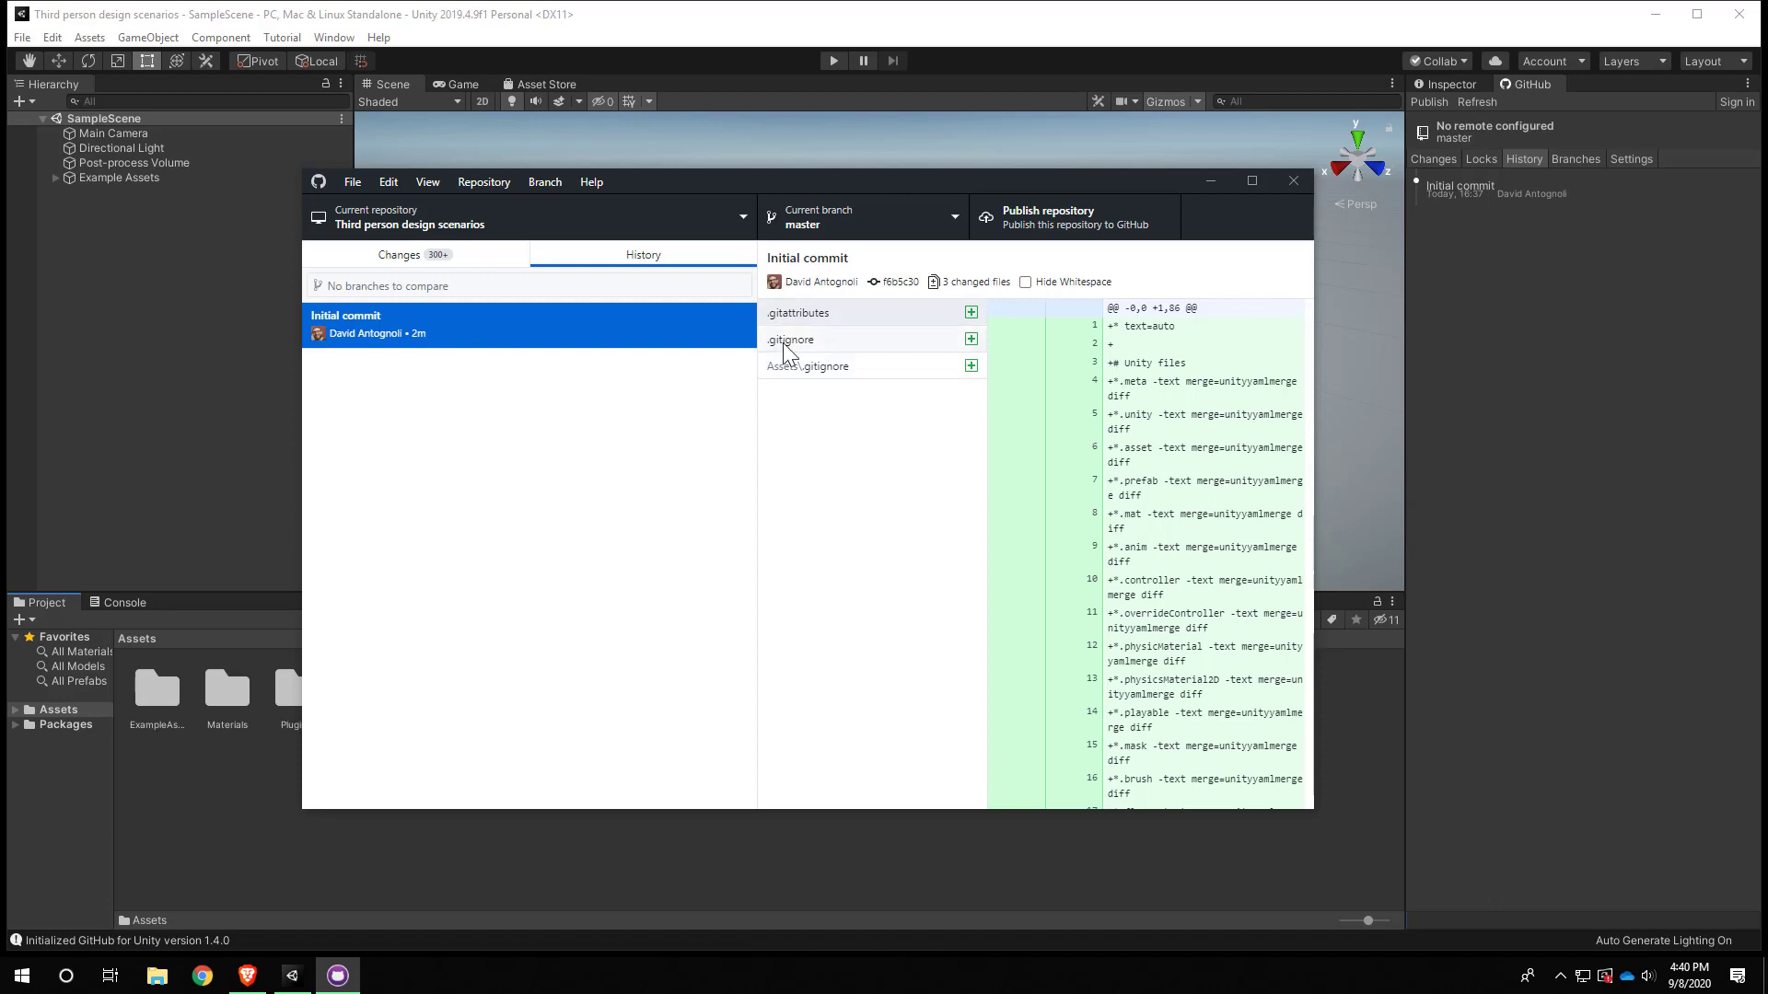
{"action": "left_click", "coordinate": [844, 318]}
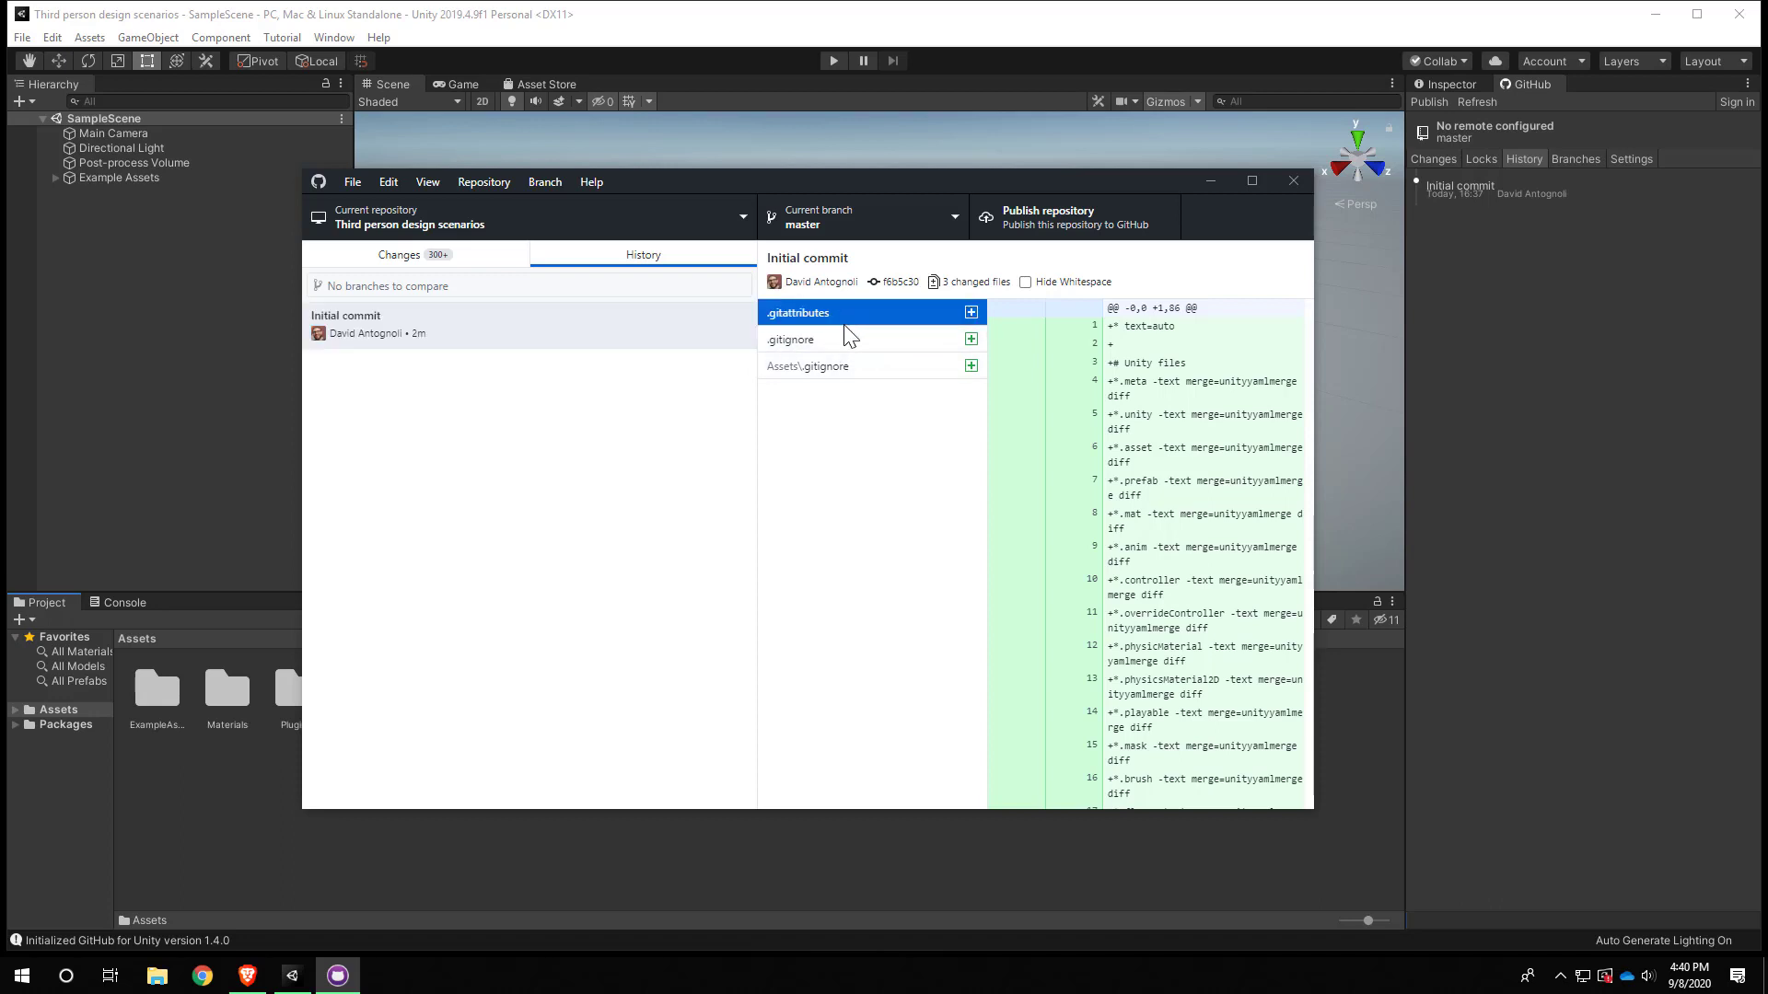
{"action": "left_click", "coordinate": [845, 337]}
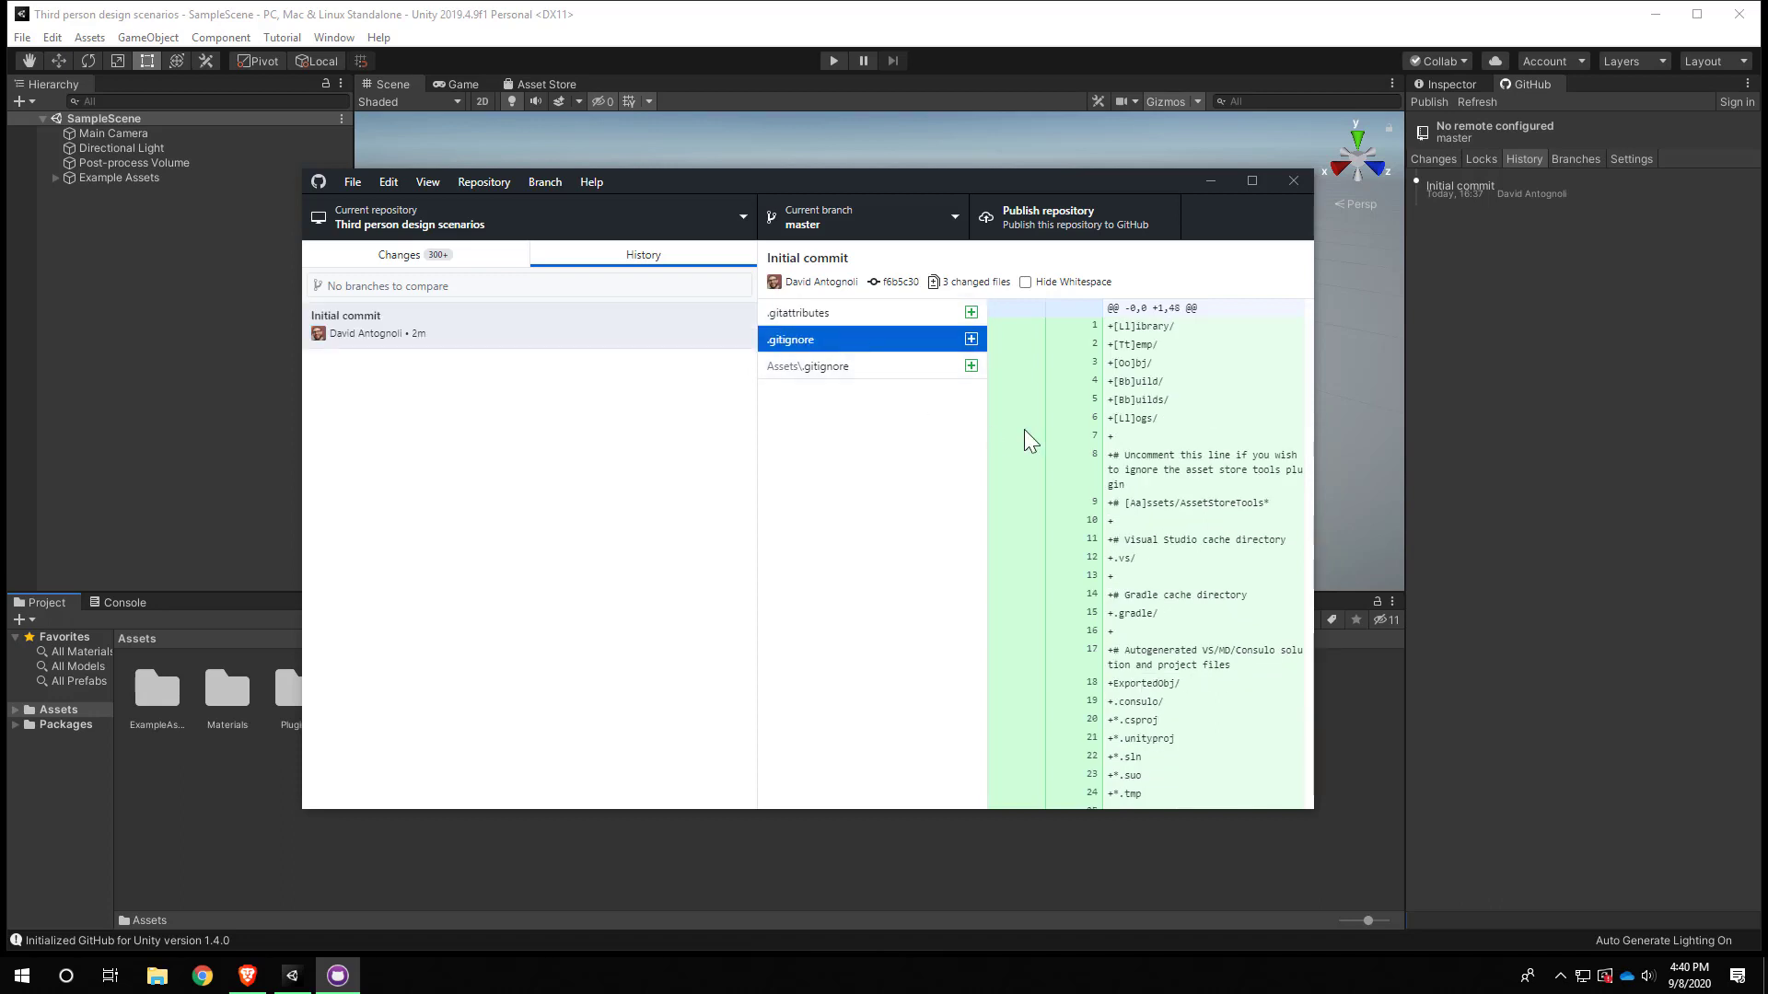
{"action": "left_click", "coordinate": [1252, 180]}
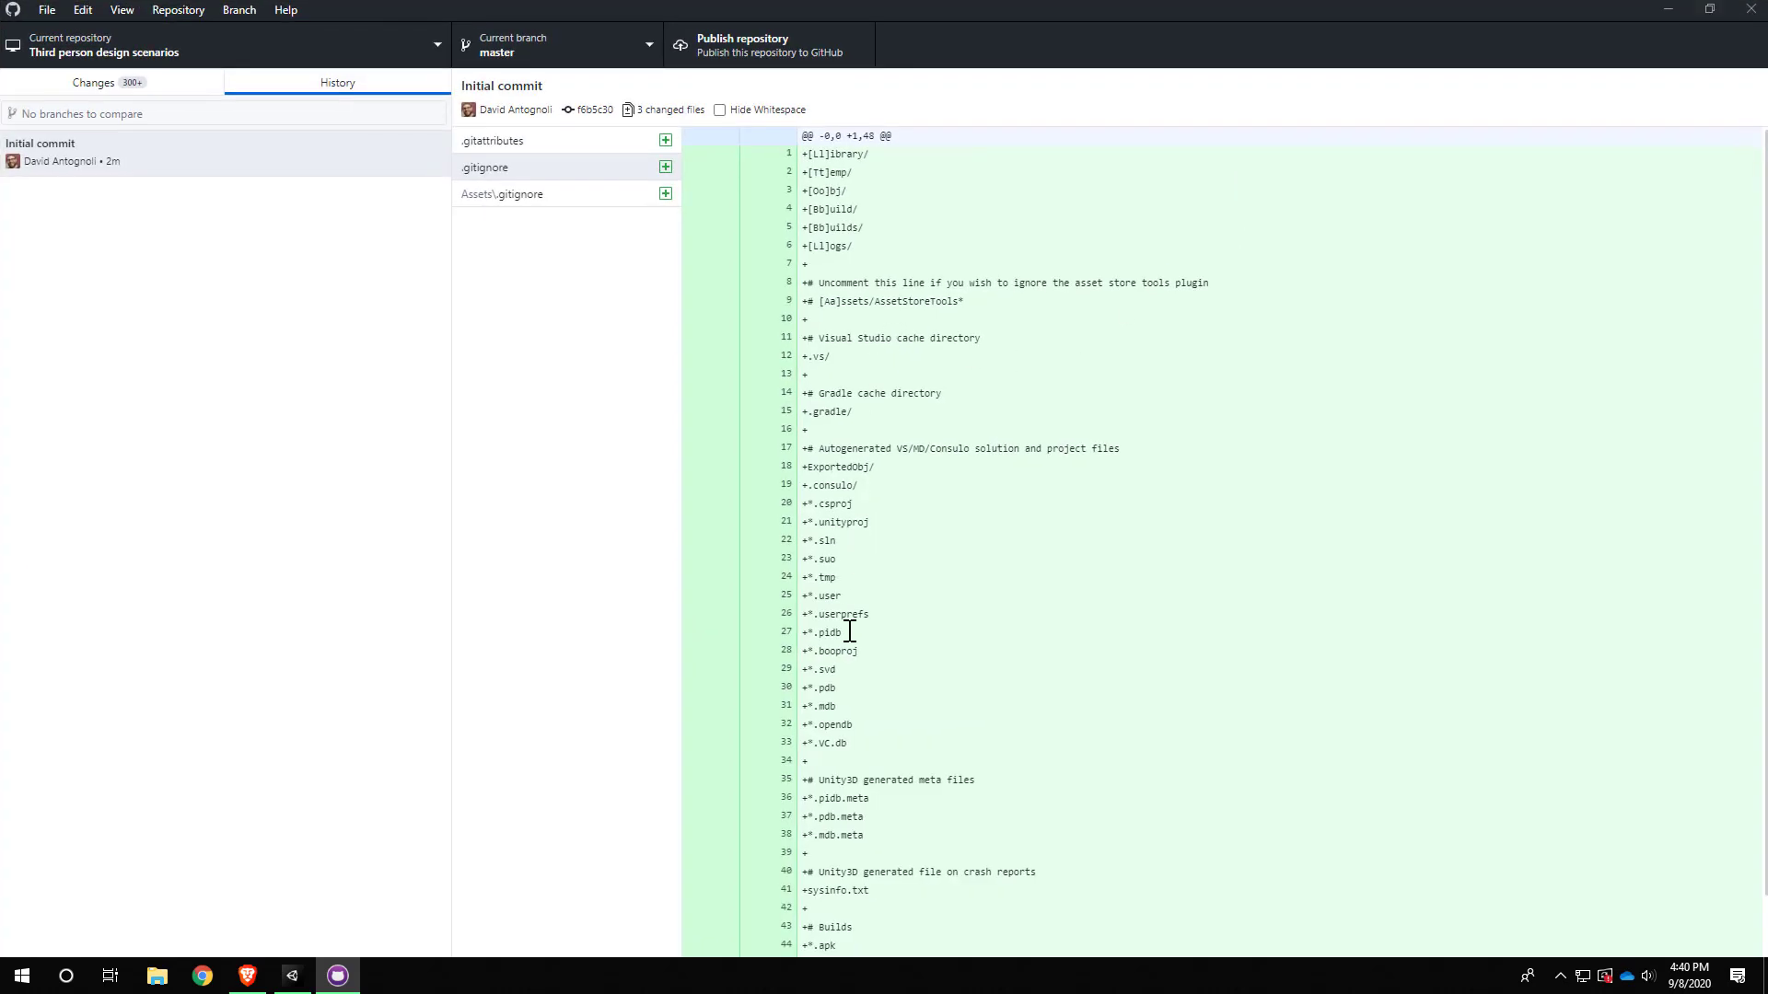
{"action": "scroll", "coordinate": [856, 644], "scroll_direction": "down", "scroll_amount": 1}
{"action": "scroll", "coordinate": [888, 654], "scroll_direction": "up", "scroll_amount": 1}
{"action": "left_click_drag", "start_coordinate": [831, 146], "coordinate": [978, 764]}
{"action": "left_click", "coordinate": [988, 639]}
- Examine the commit's .gitattributes file, covering the Unity file merge rules and the LFS rules for image, audio, video and 3D formats
{"action": "left_click", "coordinate": [518, 141]}
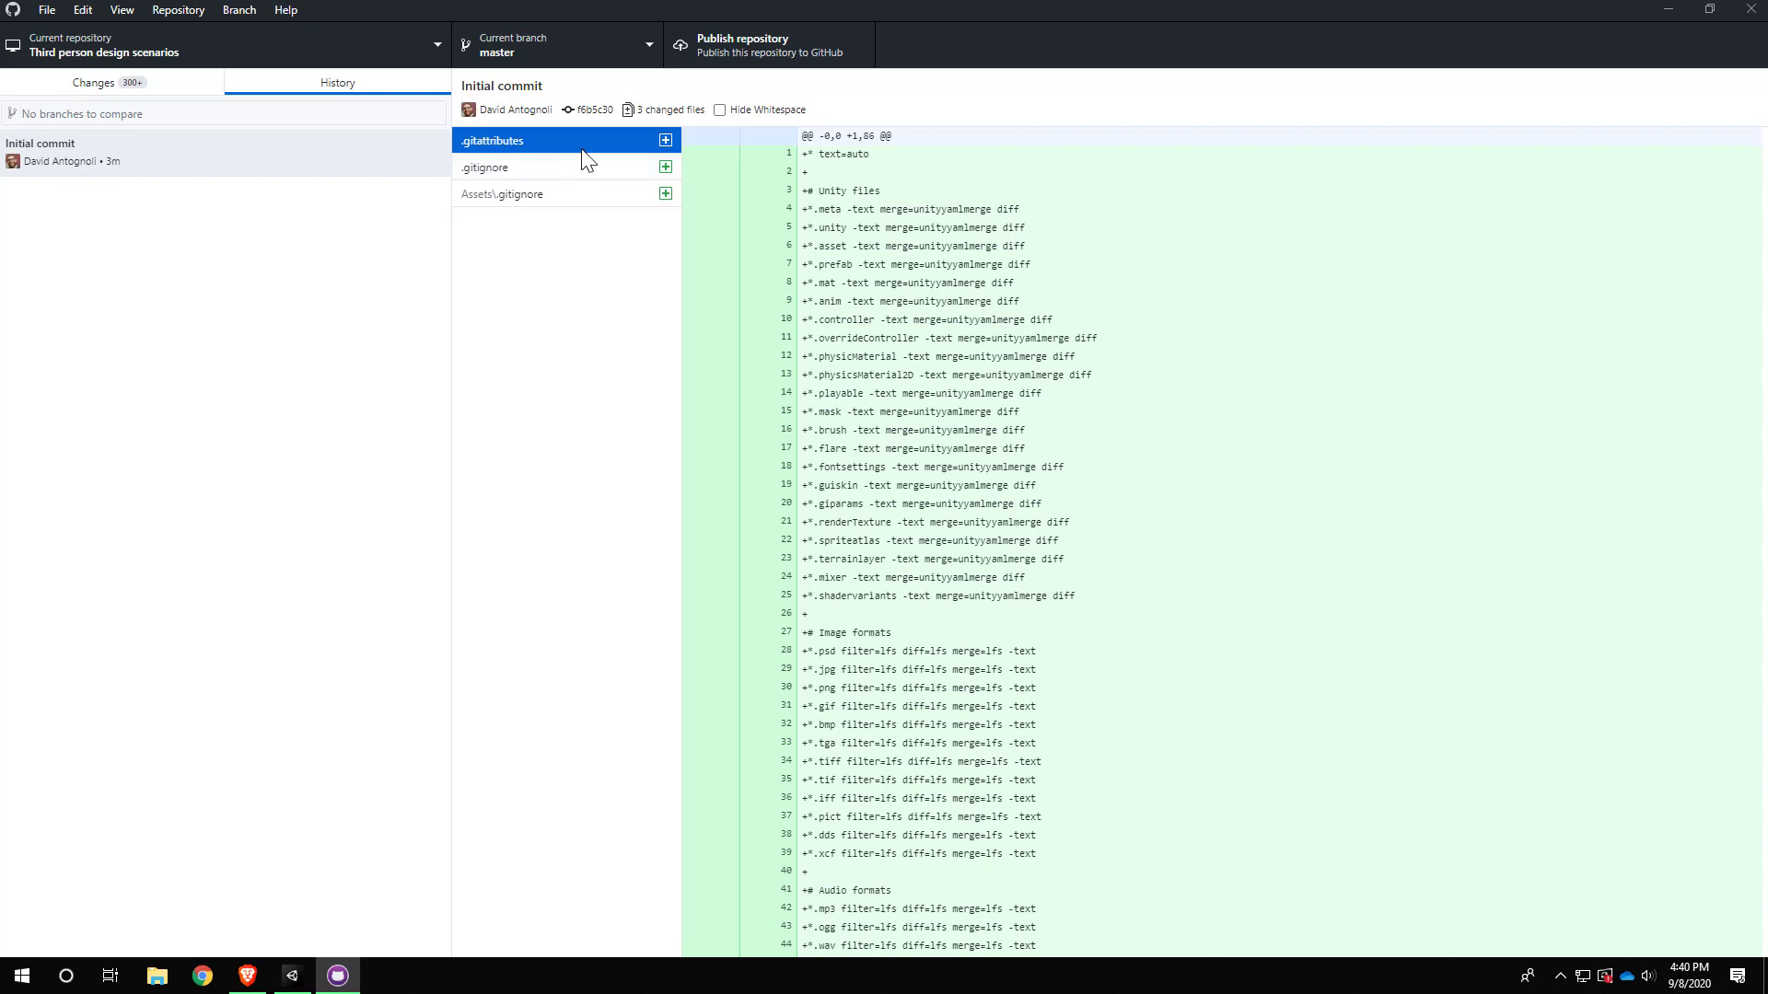
{"action": "scroll", "coordinate": [931, 393], "scroll_direction": "down", "scroll_amount": 2}
{"action": "scroll", "coordinate": [931, 393], "scroll_direction": "down", "scroll_amount": 6}
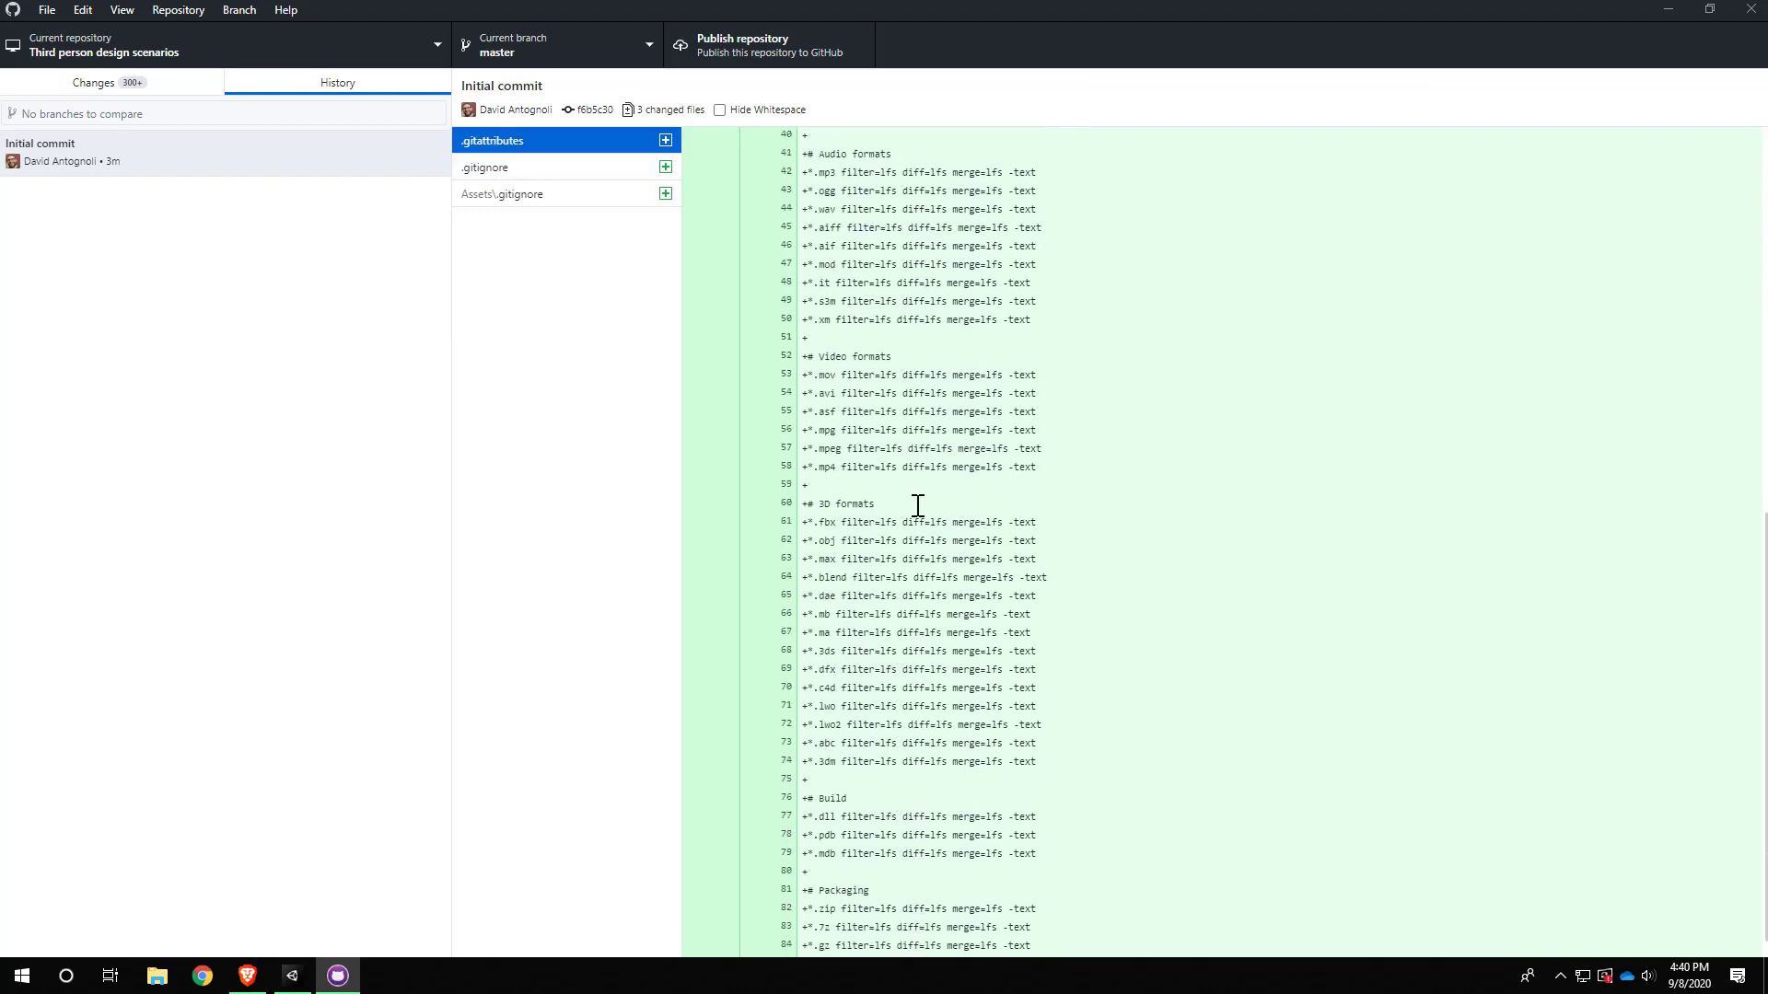
{"action": "scroll", "coordinate": [900, 485], "scroll_direction": "down", "scroll_amount": 1}
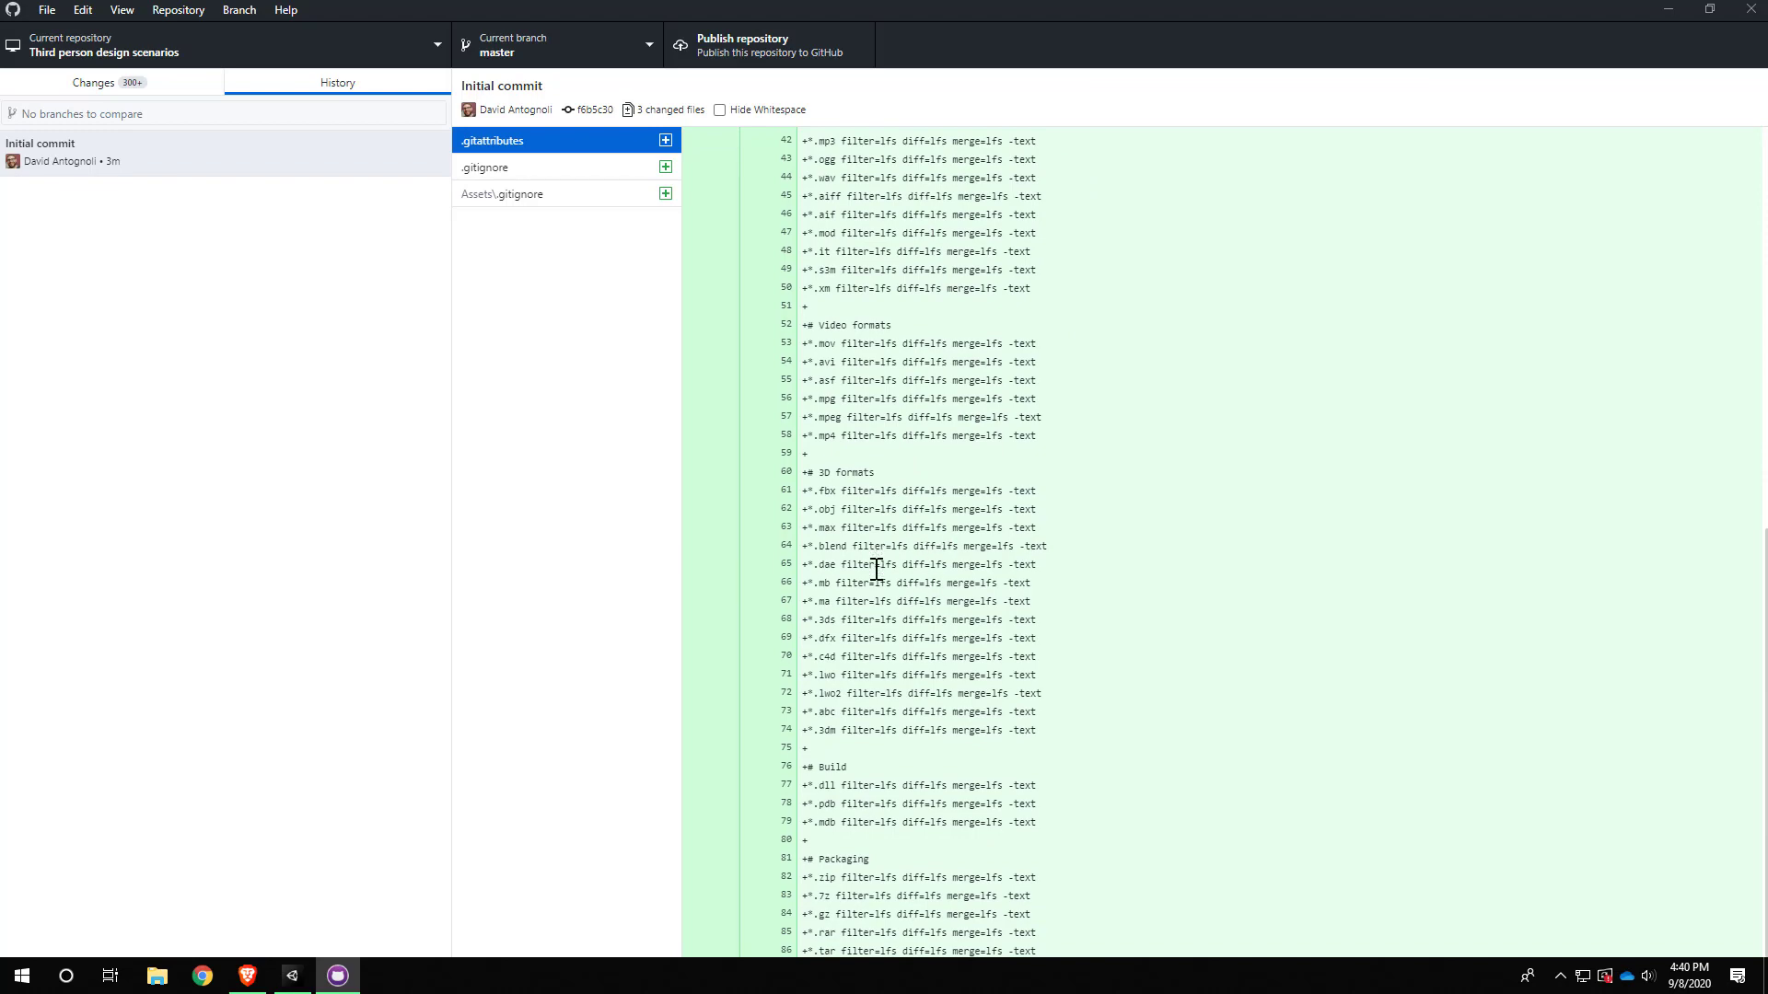
{"action": "scroll", "coordinate": [881, 594], "scroll_direction": "up", "scroll_amount": 9}
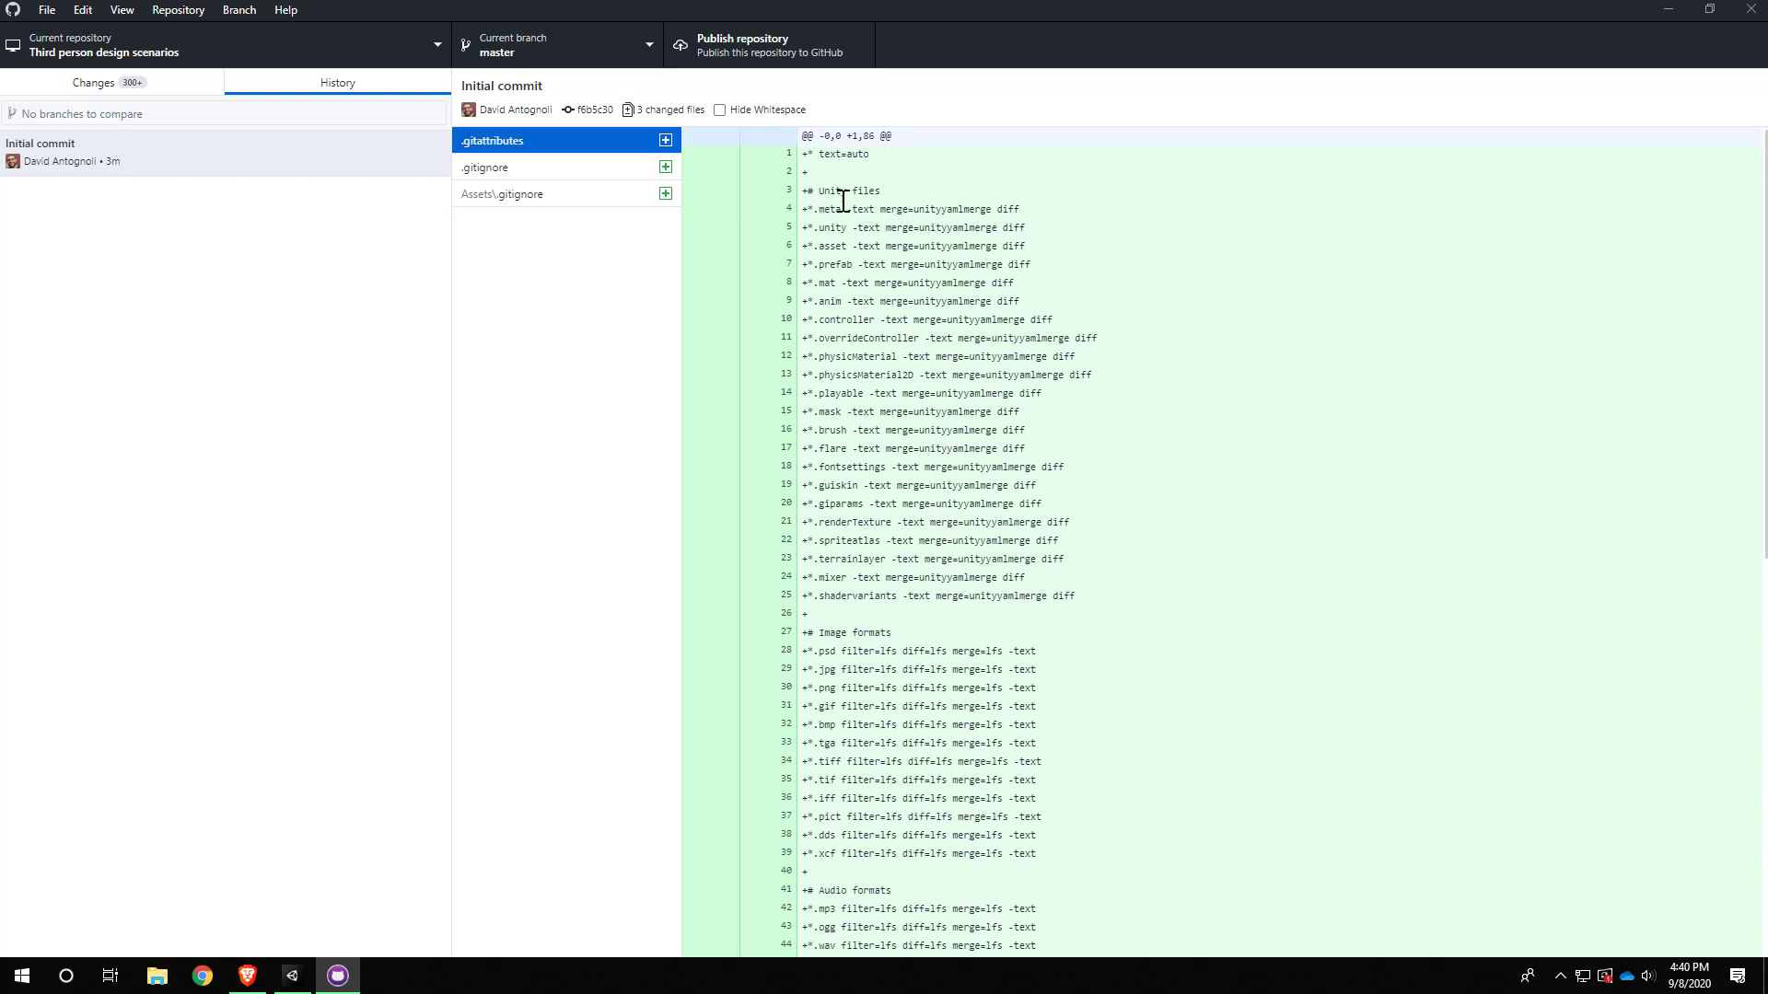
{"action": "scroll", "coordinate": [1024, 336], "scroll_direction": "down", "scroll_amount": 3}
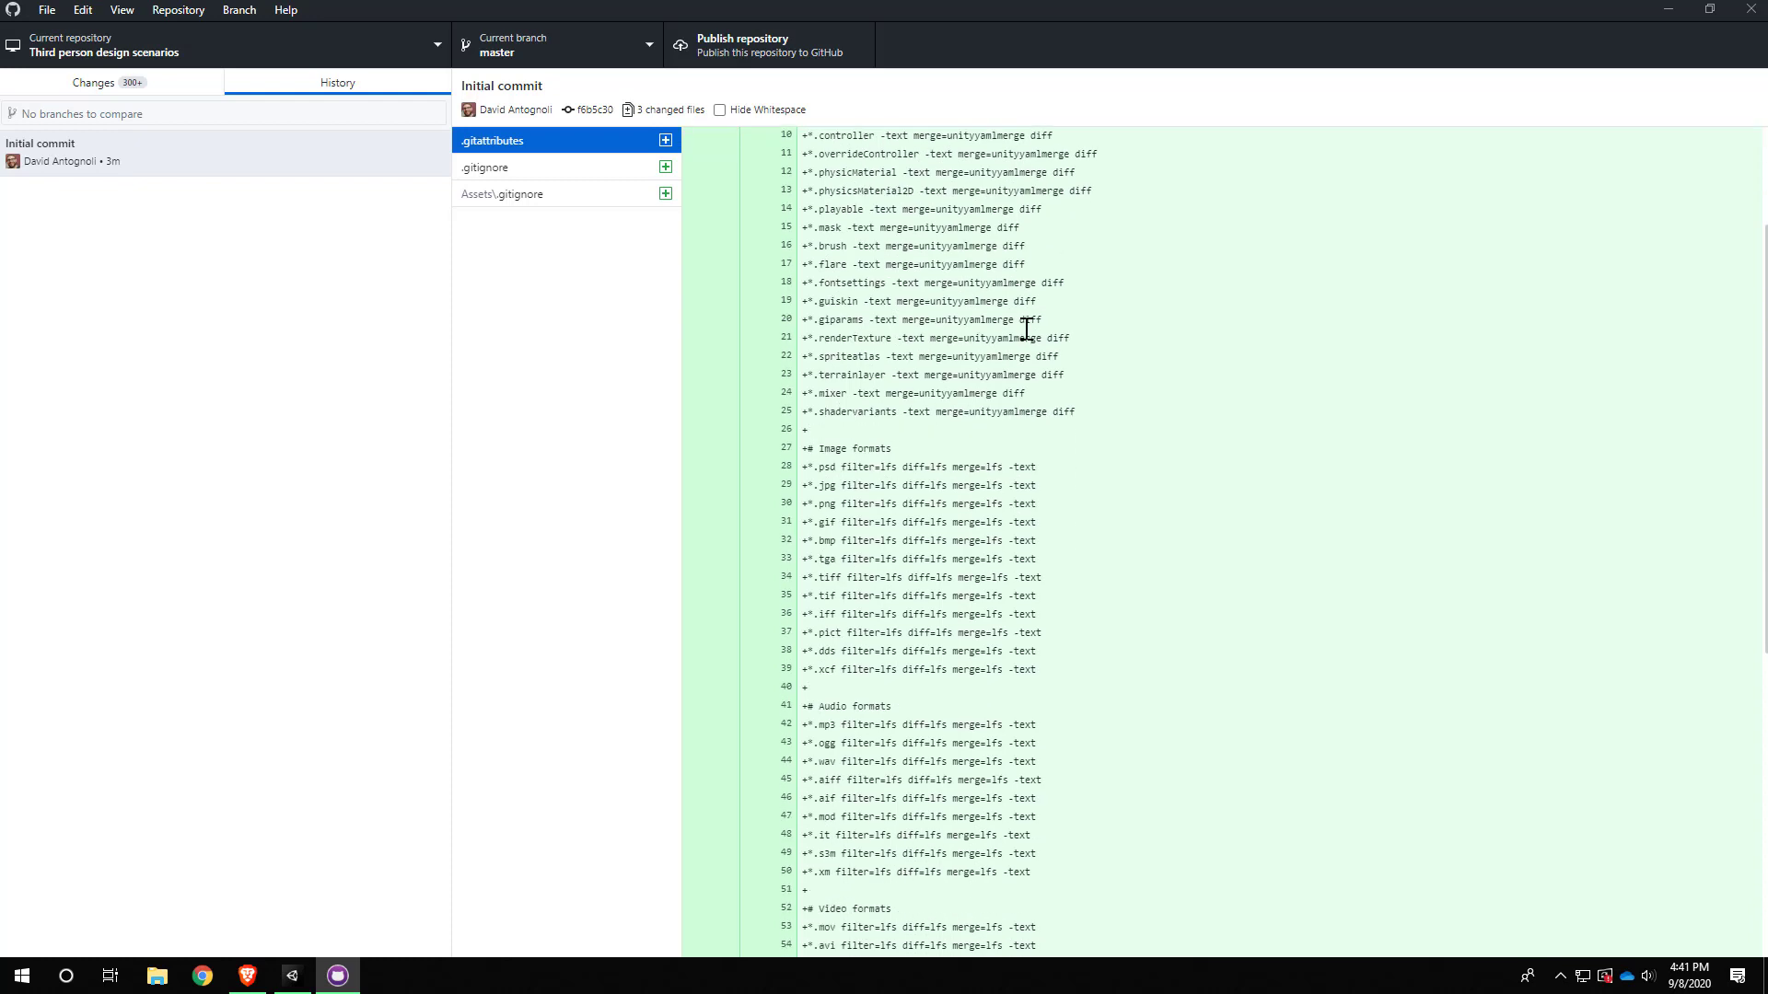
{"action": "scroll", "coordinate": [1016, 389], "scroll_direction": "down", "scroll_amount": 3}
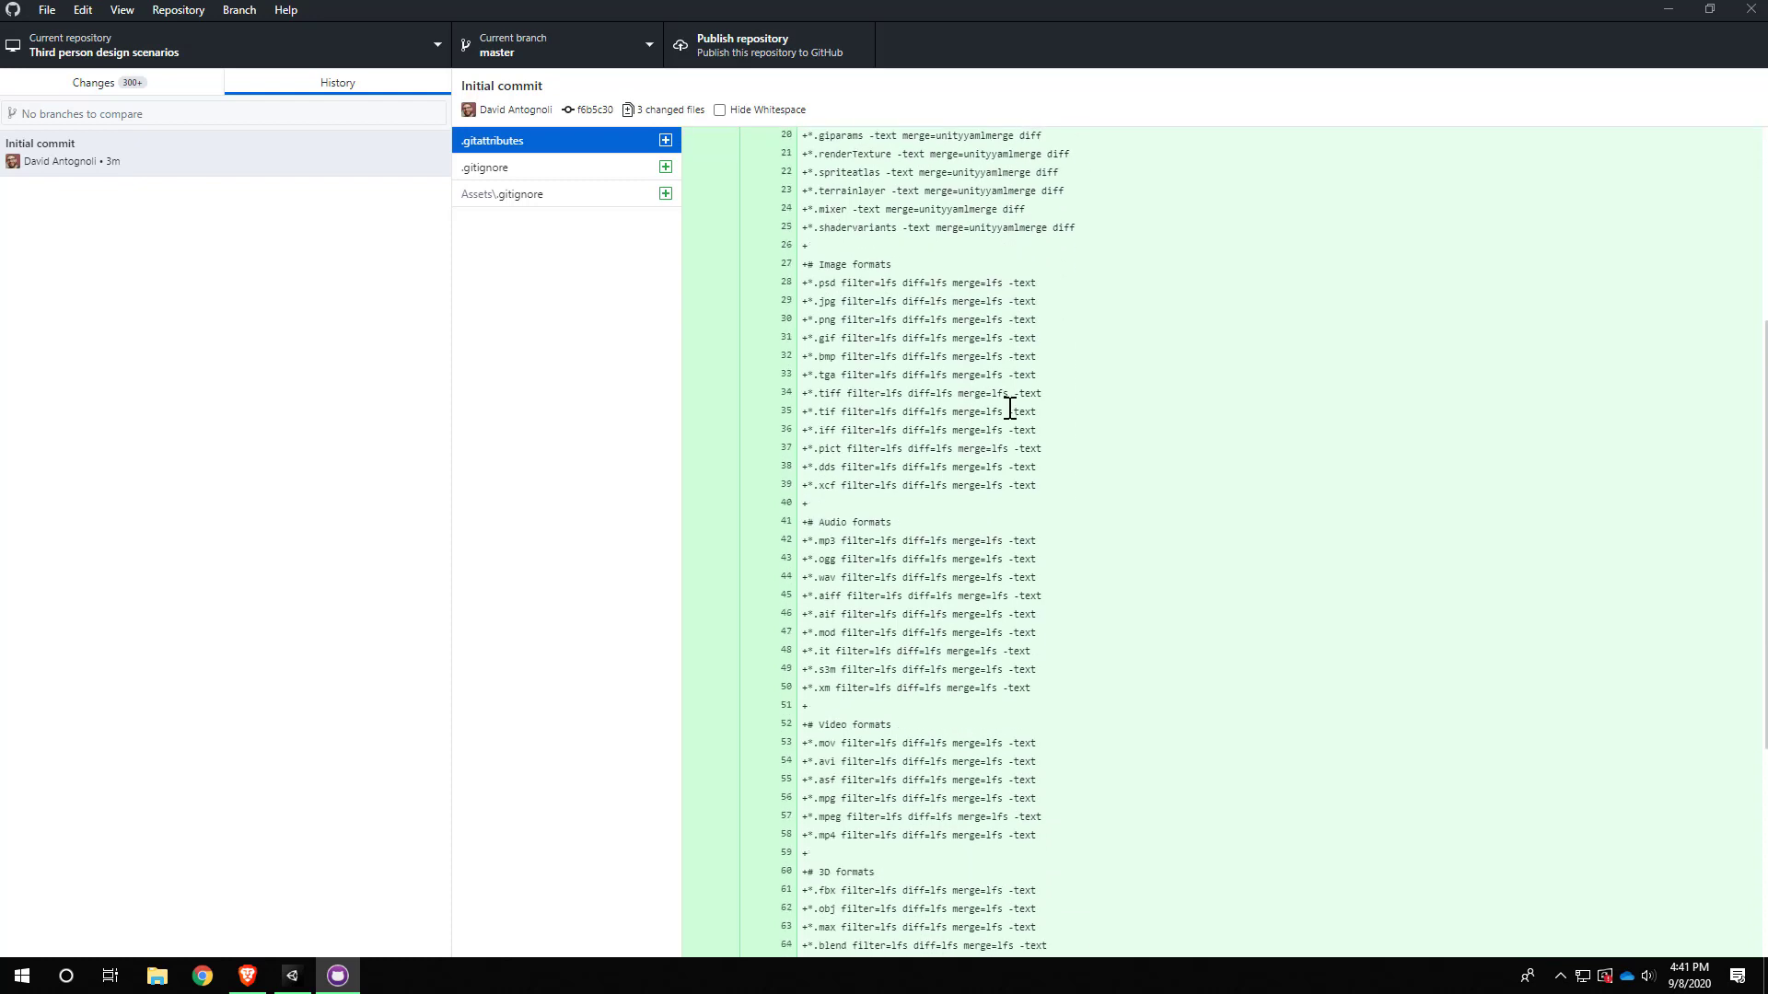
{"action": "scroll", "coordinate": [1010, 408], "scroll_direction": "down", "scroll_amount": 3}
{"action": "scroll", "coordinate": [814, 309], "scroll_direction": "up", "scroll_amount": 3}
{"action": "double_click", "coordinate": [831, 264]}
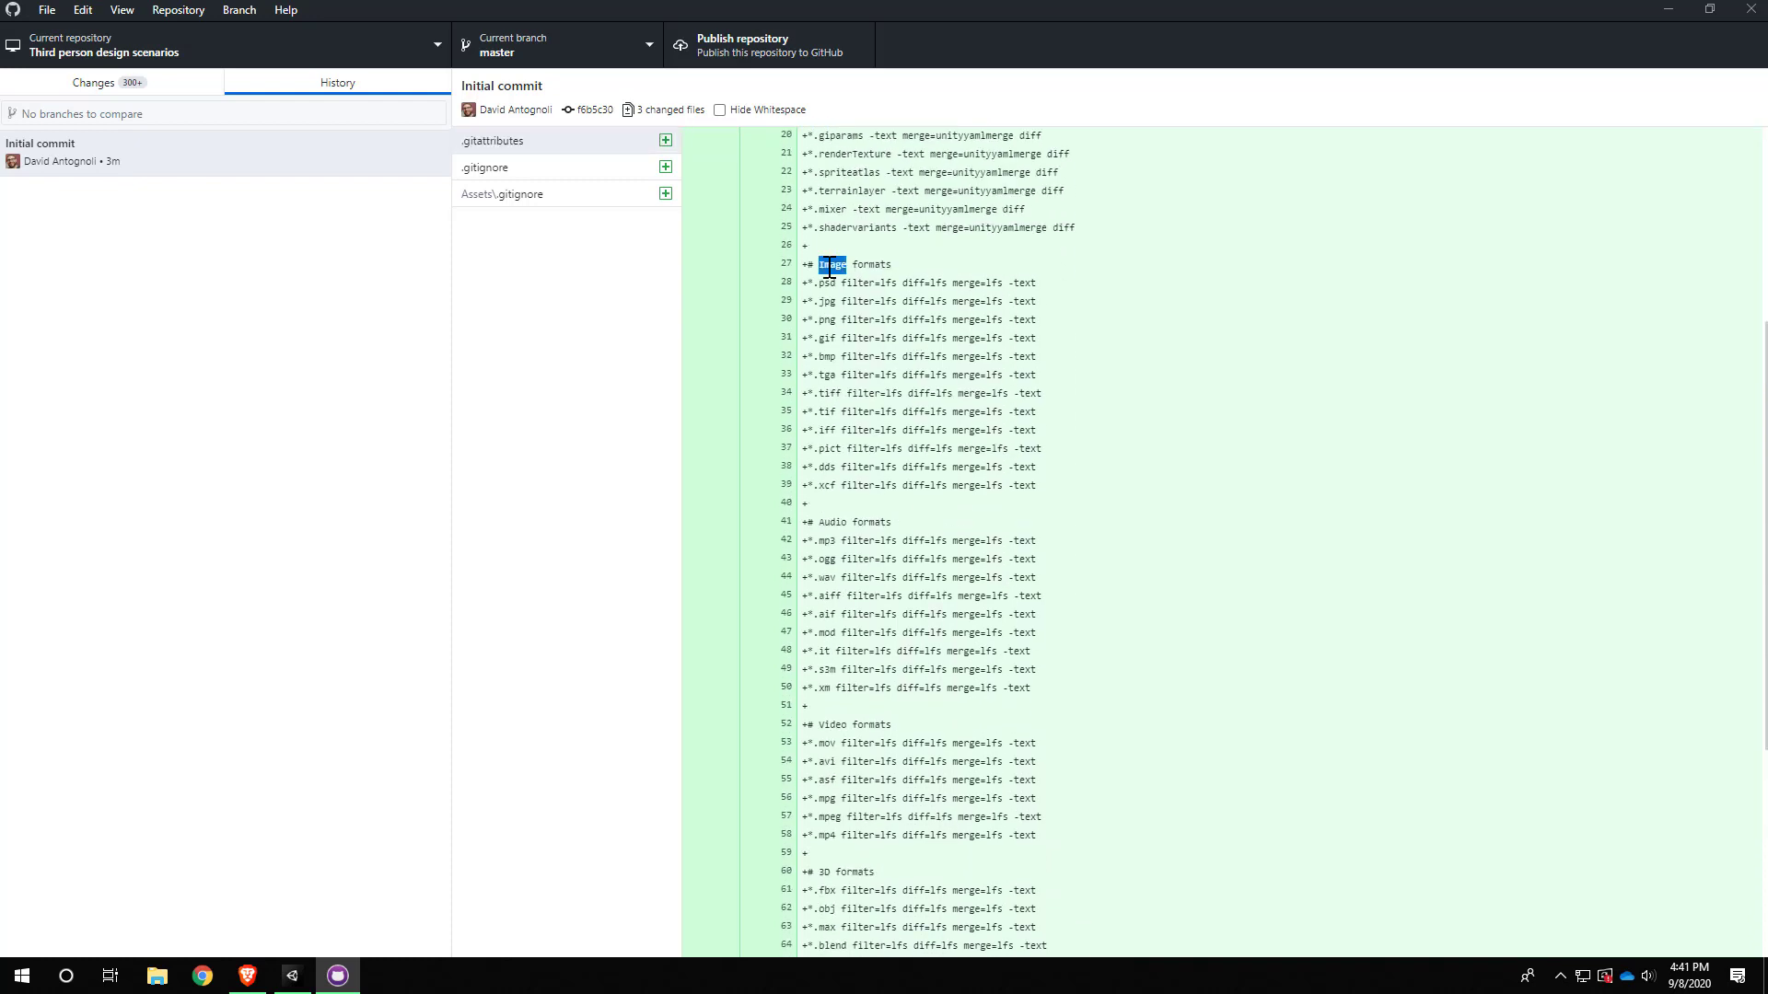
{"action": "left_click", "coordinate": [854, 498]}
{"action": "double_click", "coordinate": [866, 726]}
{"action": "scroll", "coordinate": [854, 767], "scroll_direction": "down", "scroll_amount": 1}
{"action": "scroll", "coordinate": [855, 767], "scroll_direction": "down", "scroll_amount": 4}
{"action": "scroll", "coordinate": [773, 548], "scroll_direction": "up", "scroll_amount": 10}
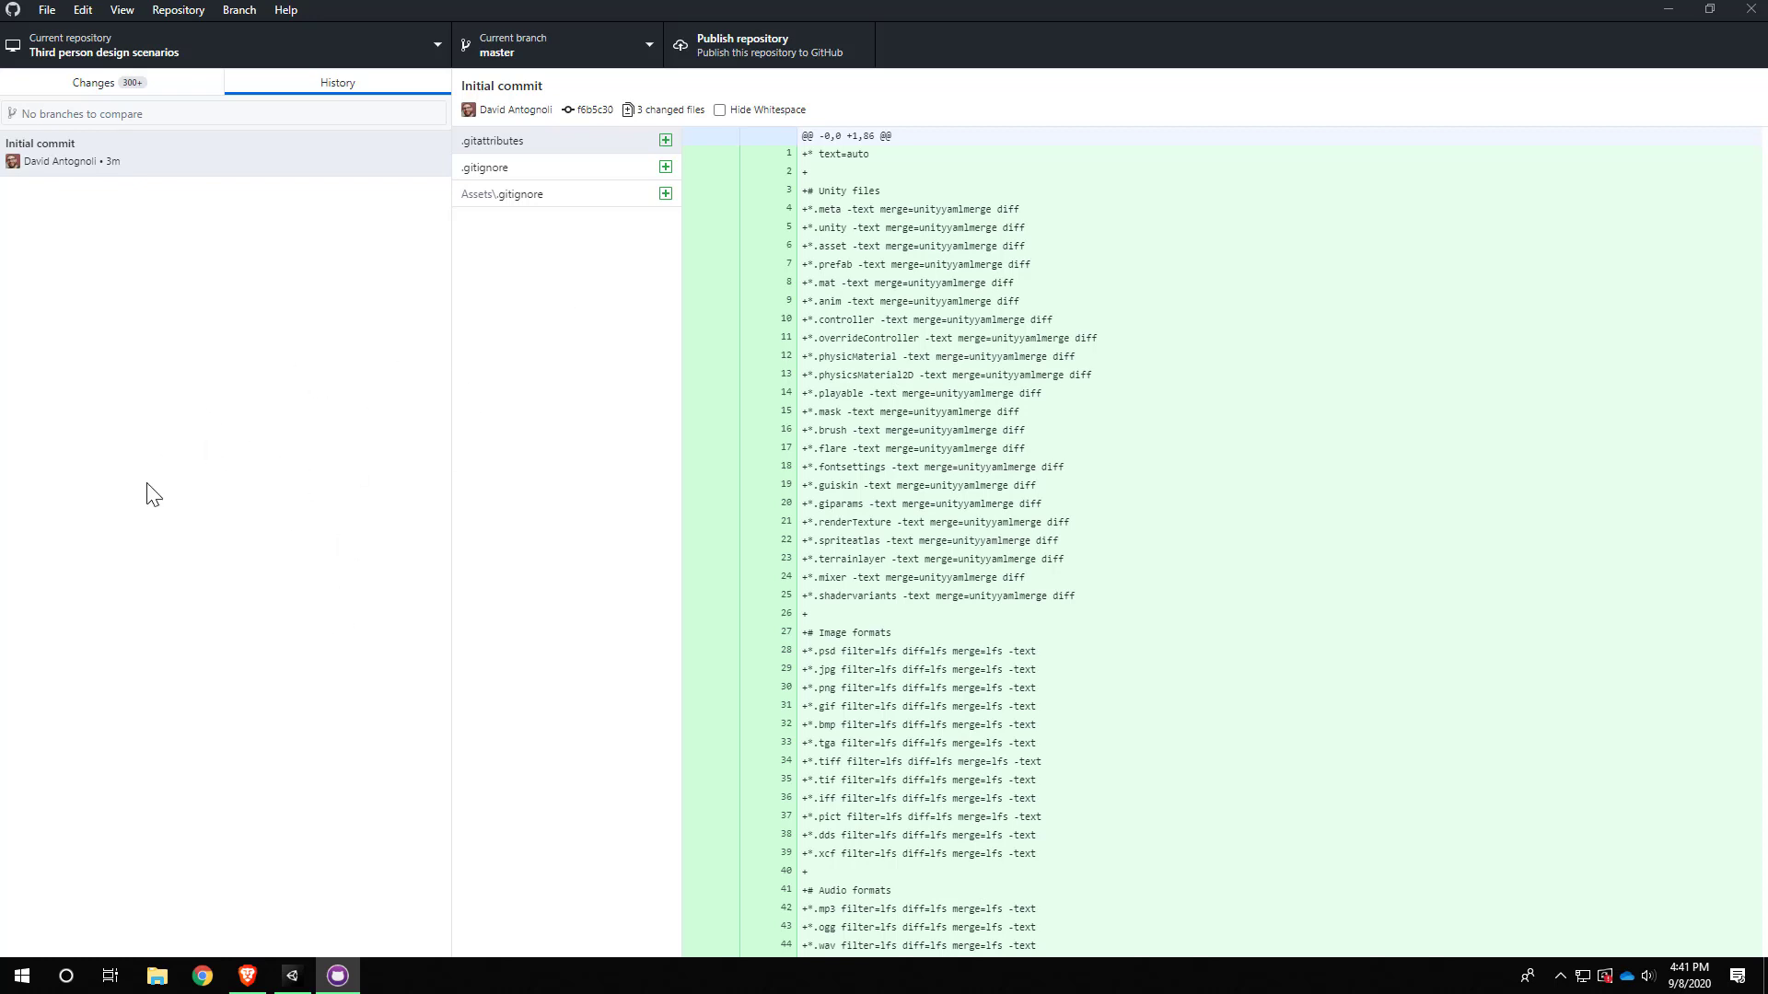
- Switch to Unity, look inside the Plugins folder and try to delete that folder from the project's Assets
{"action": "left_click", "coordinate": [293, 976]}
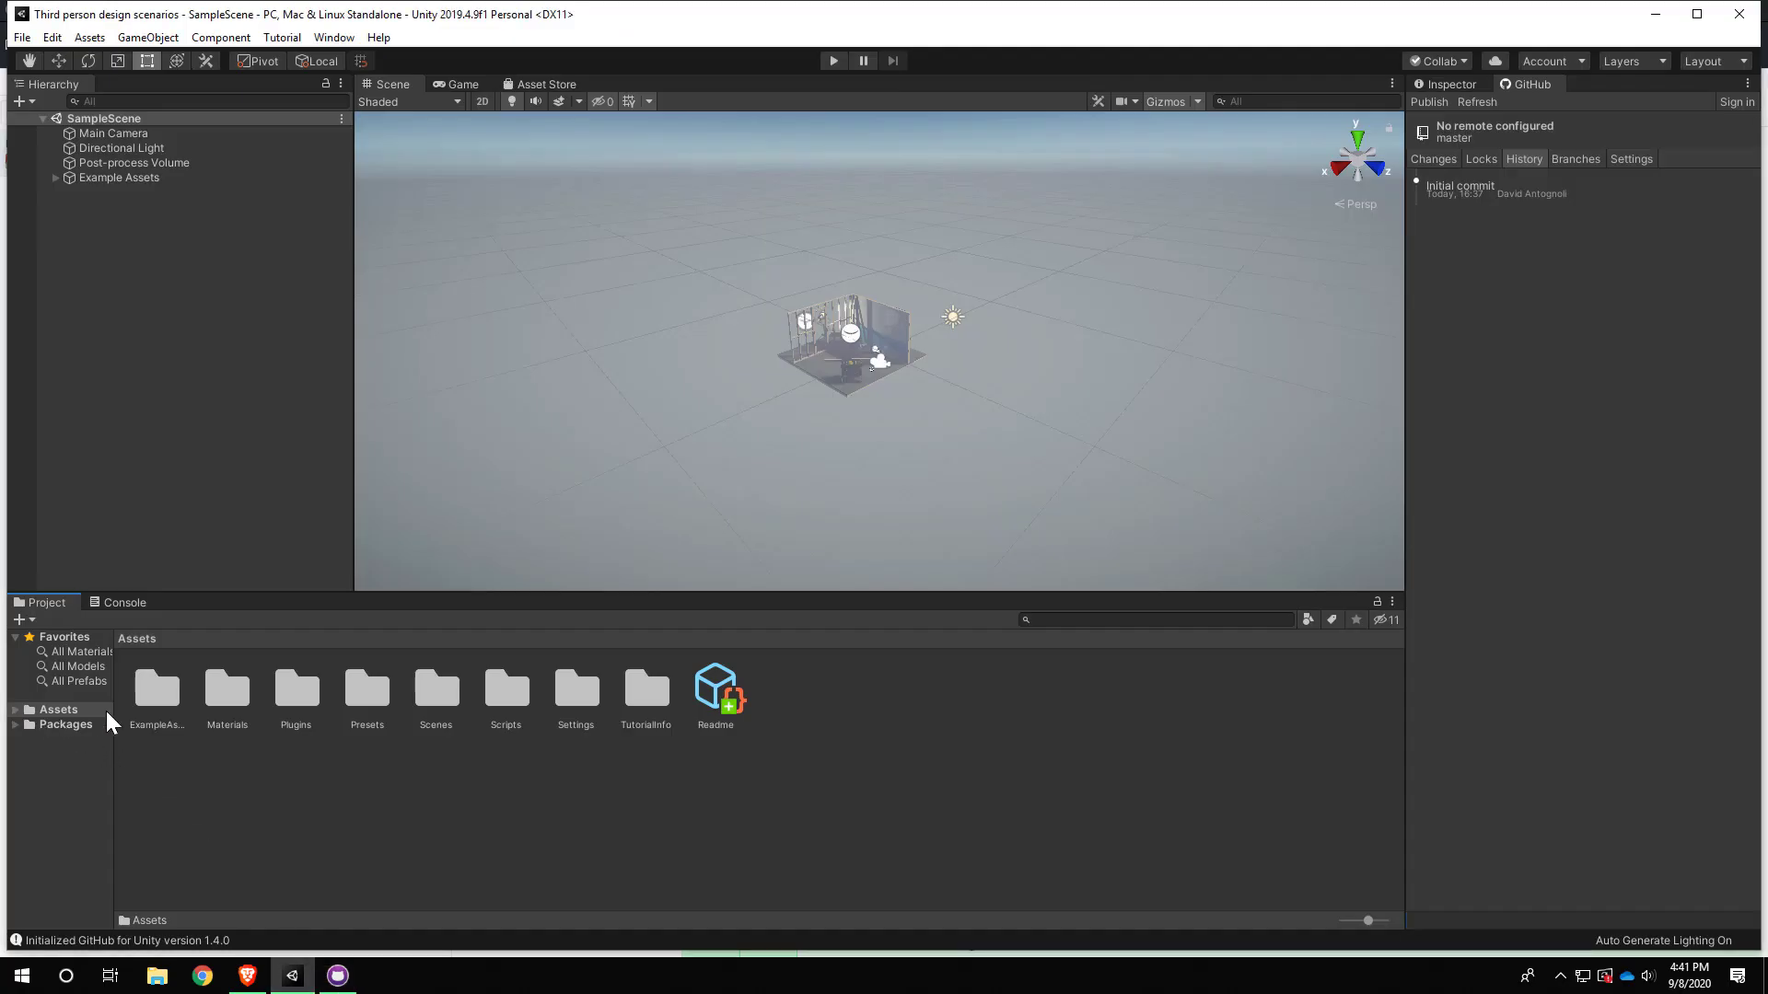
{"action": "left_click", "coordinate": [285, 704]}
{"action": "double_click", "coordinate": [285, 700]}
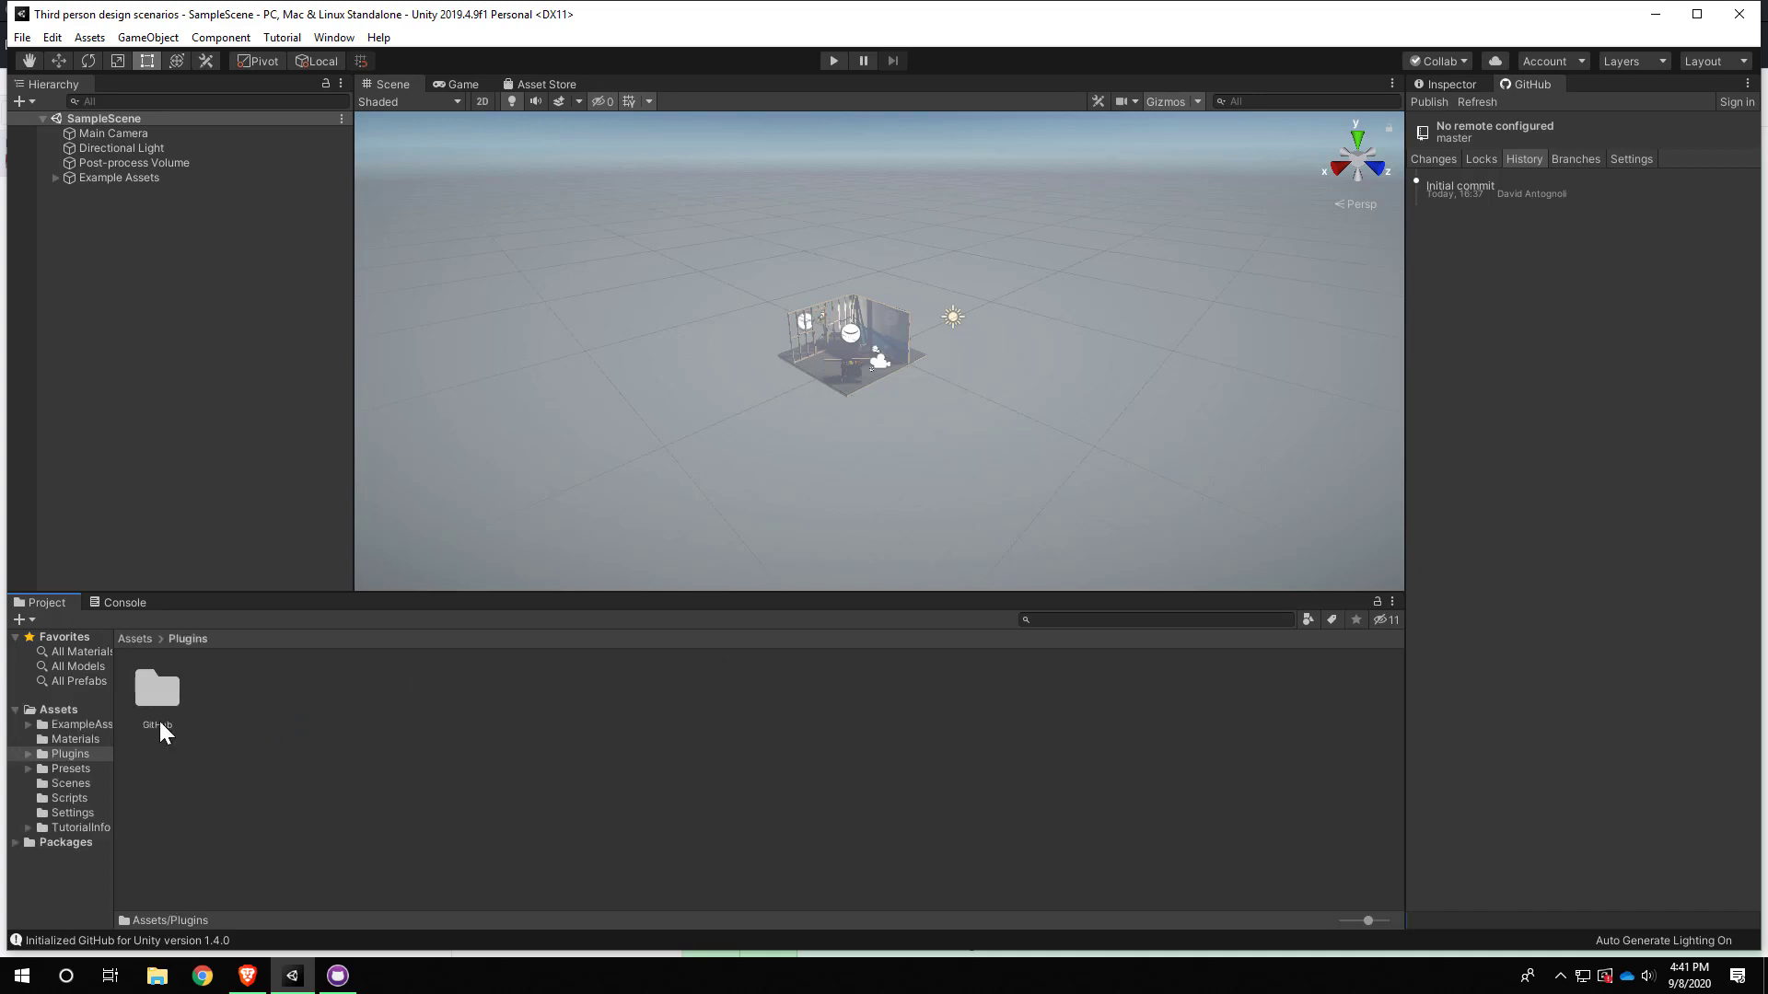
{"action": "left_click", "coordinate": [136, 640]}
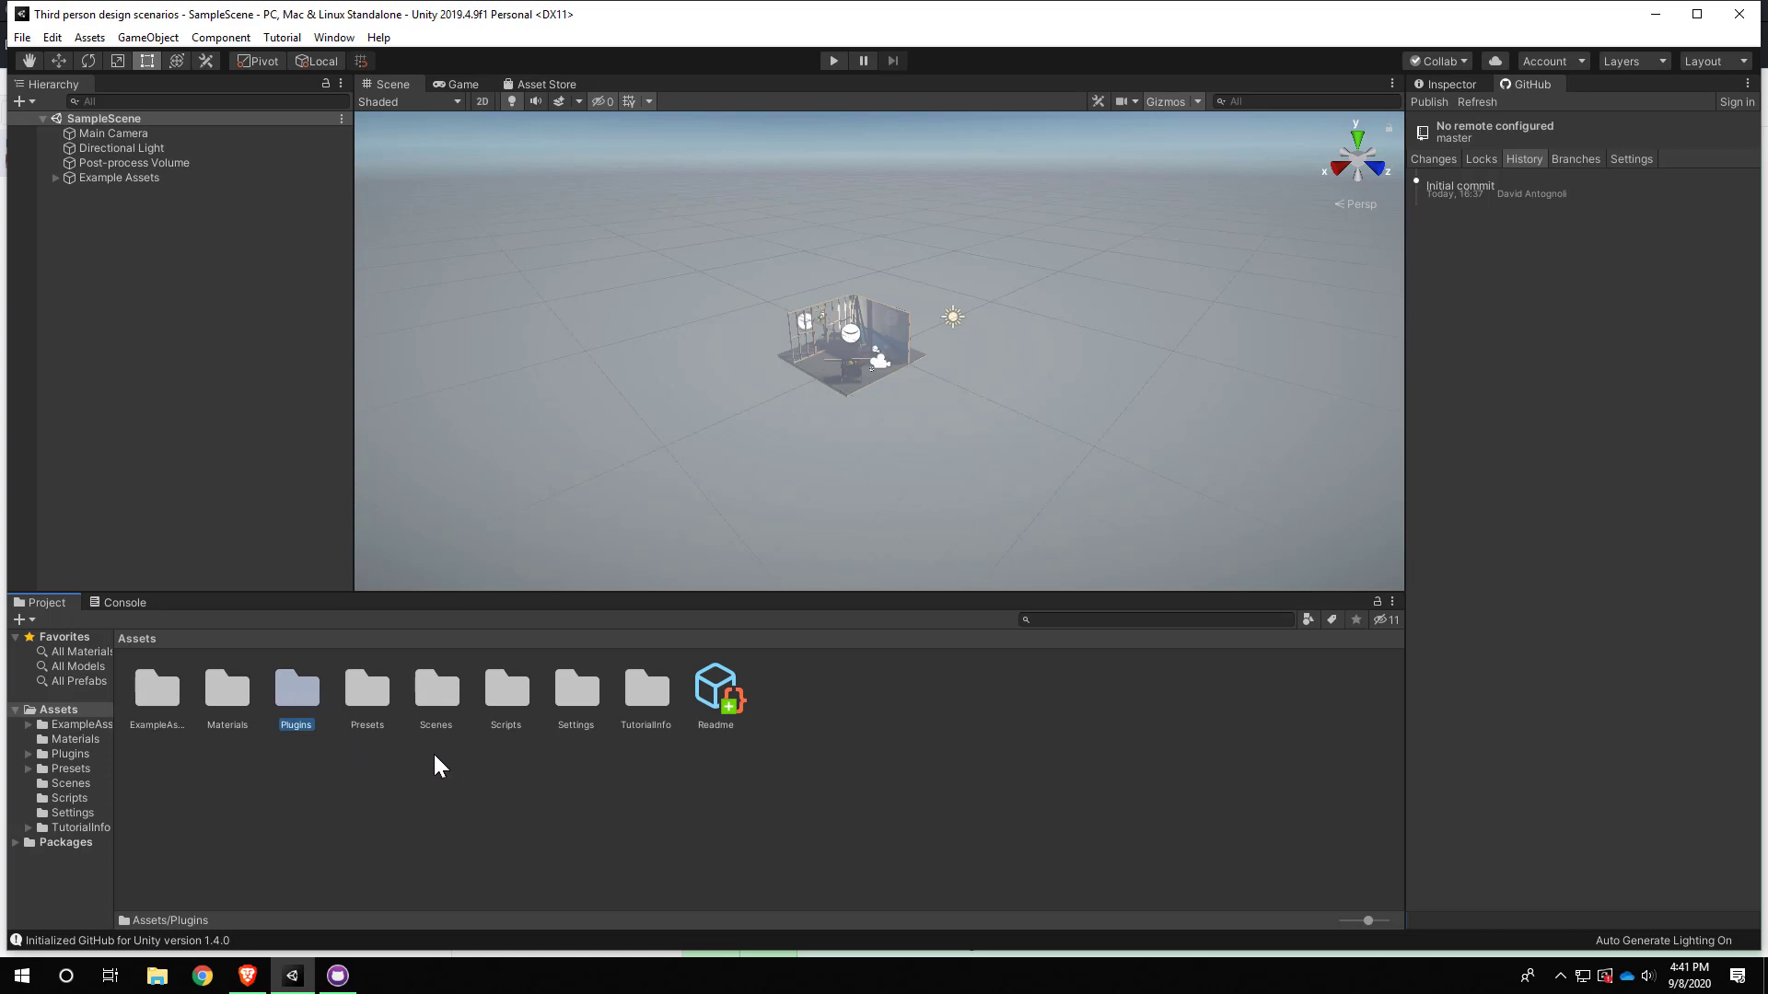
{"action": "key", "text": "Delete"}
{"action": "left_click", "coordinate": [957, 525]}
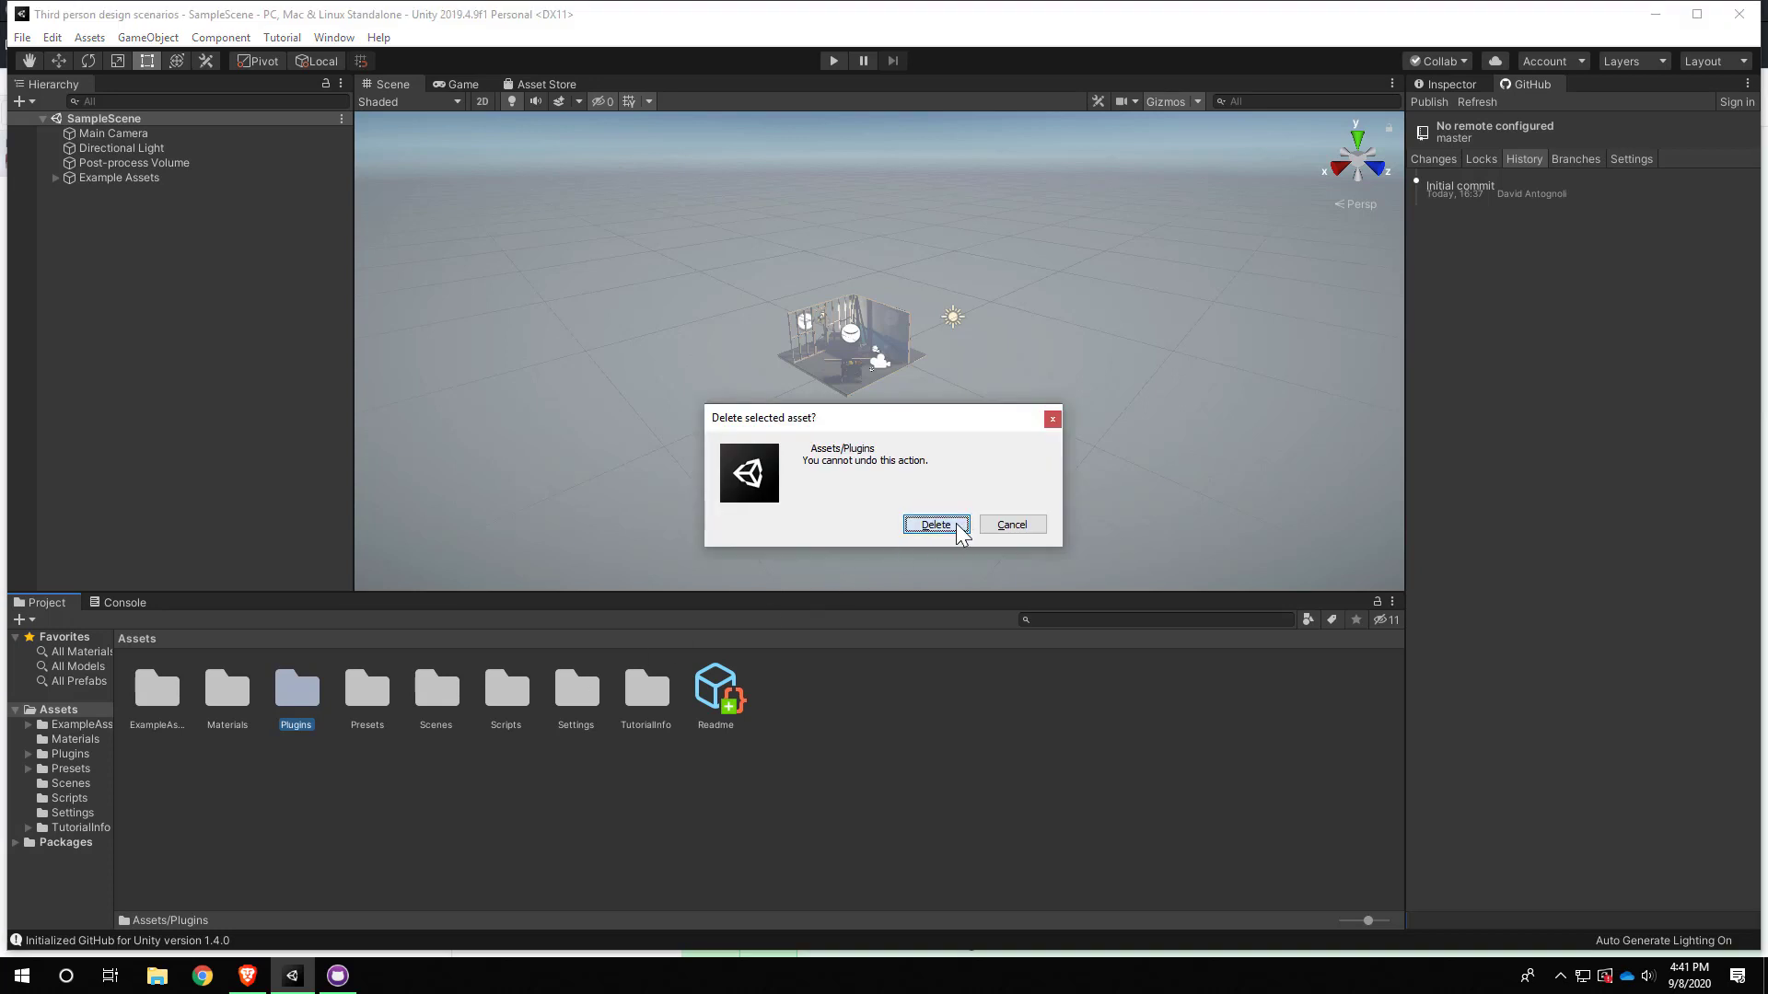
{"action": "left_click", "coordinate": [1012, 529]}
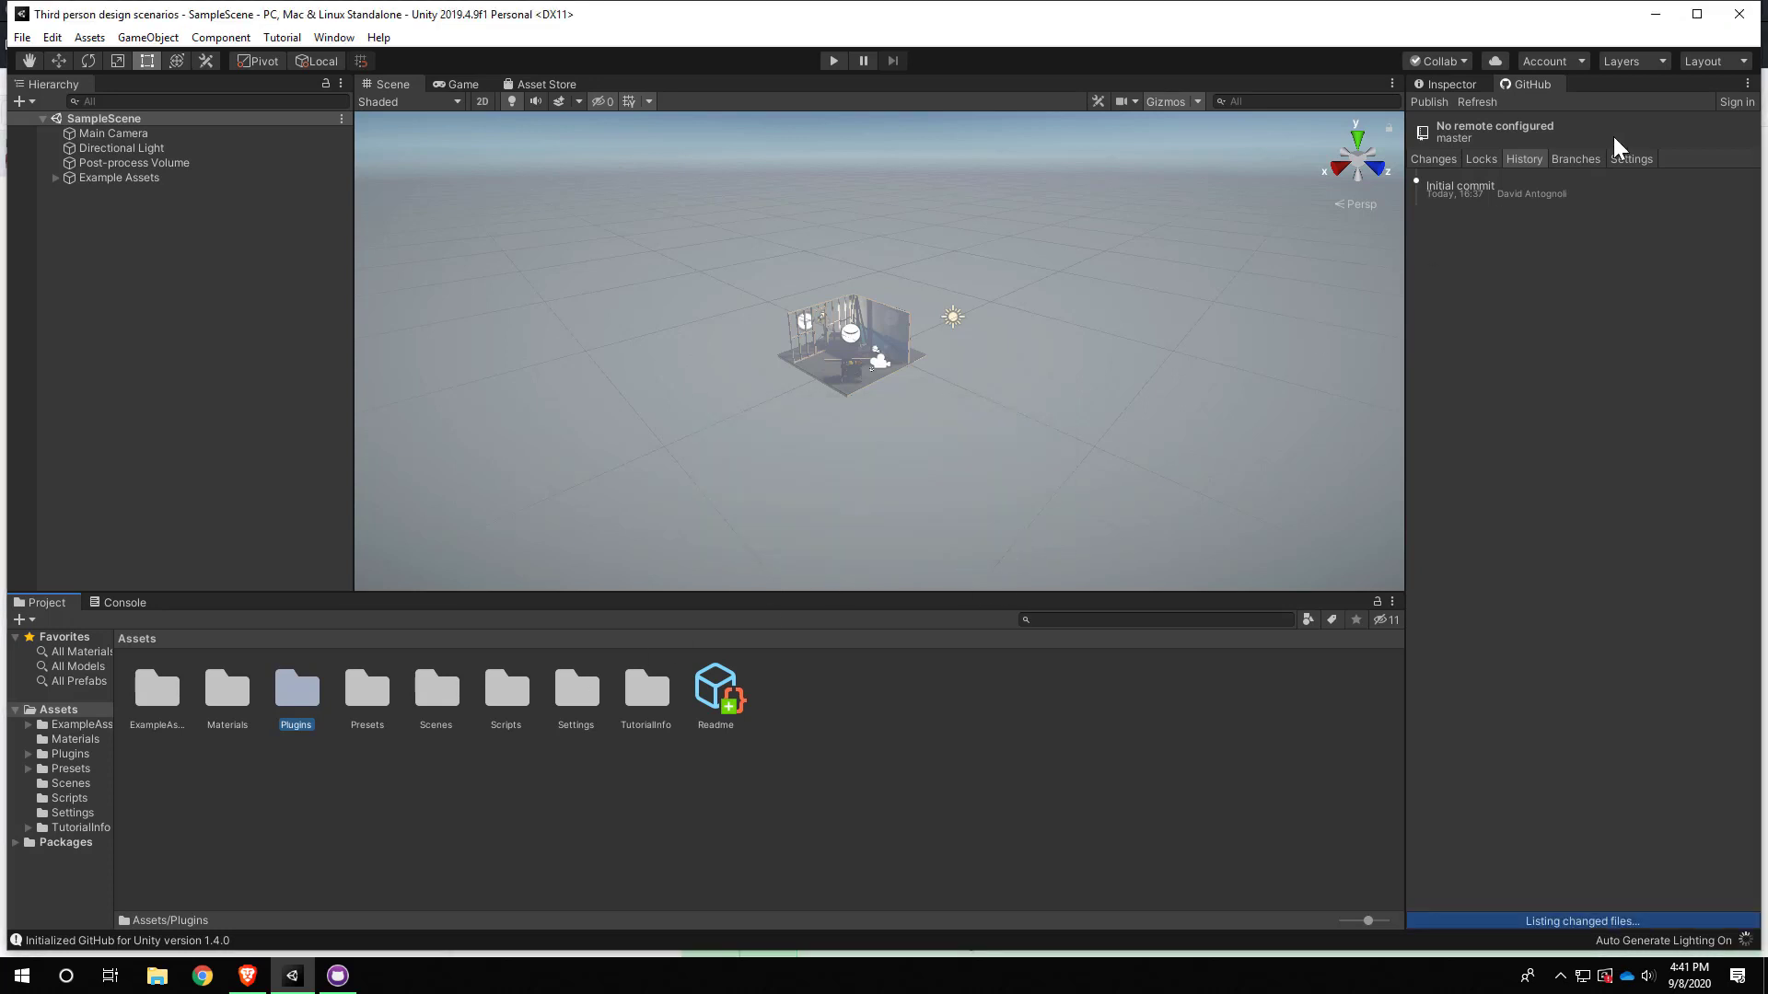
- Close the Unity editor and reopen the Third person design scenarios project from Unity Hub
{"action": "left_click", "coordinate": [1739, 15]}
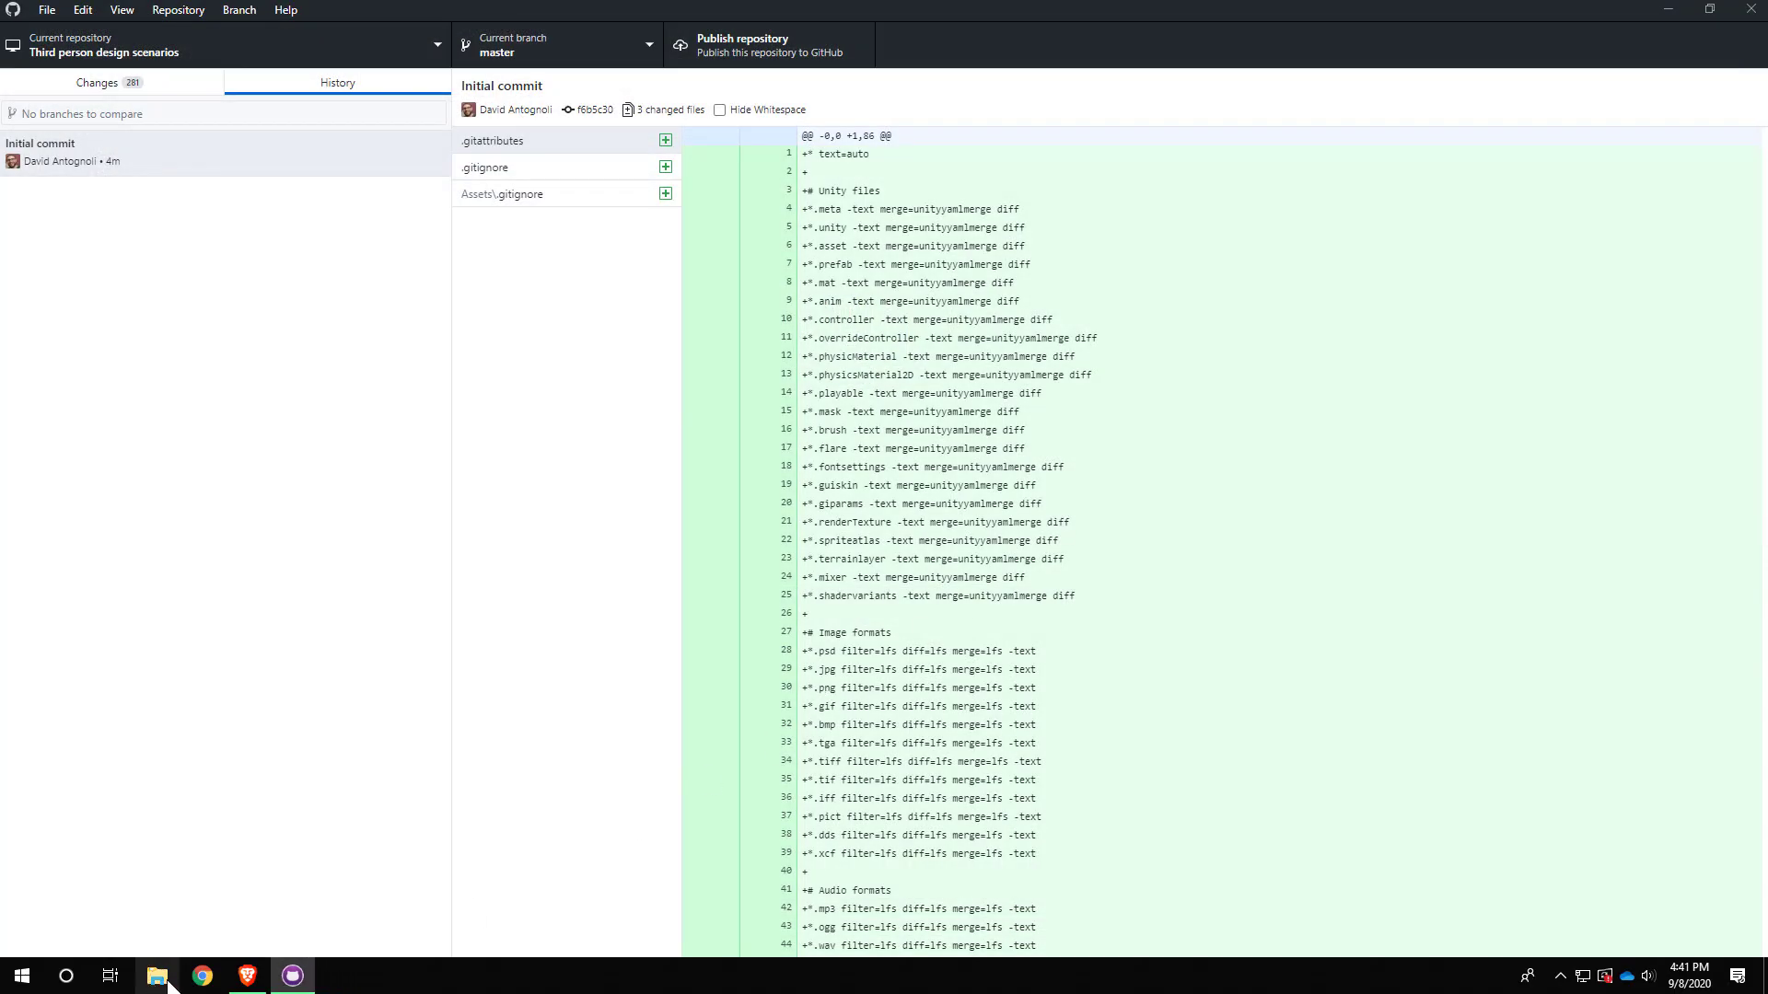
{"action": "key", "text": "super"}
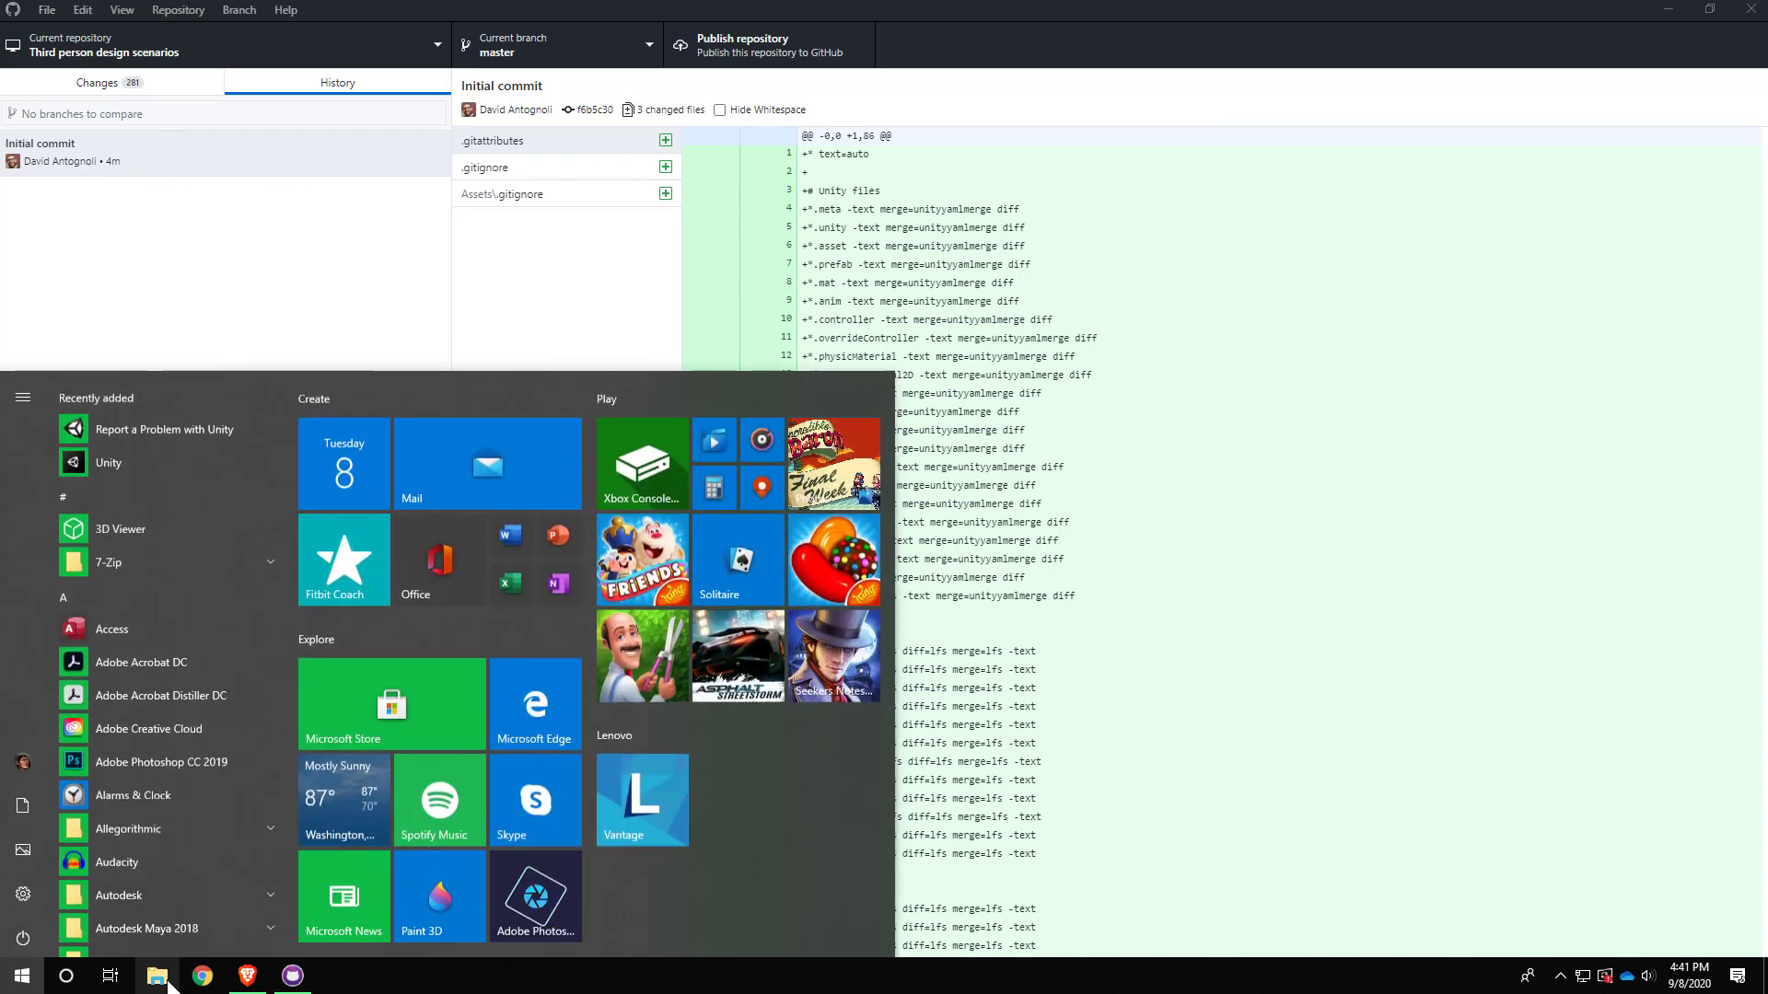
{"action": "type", "text": "unity"}
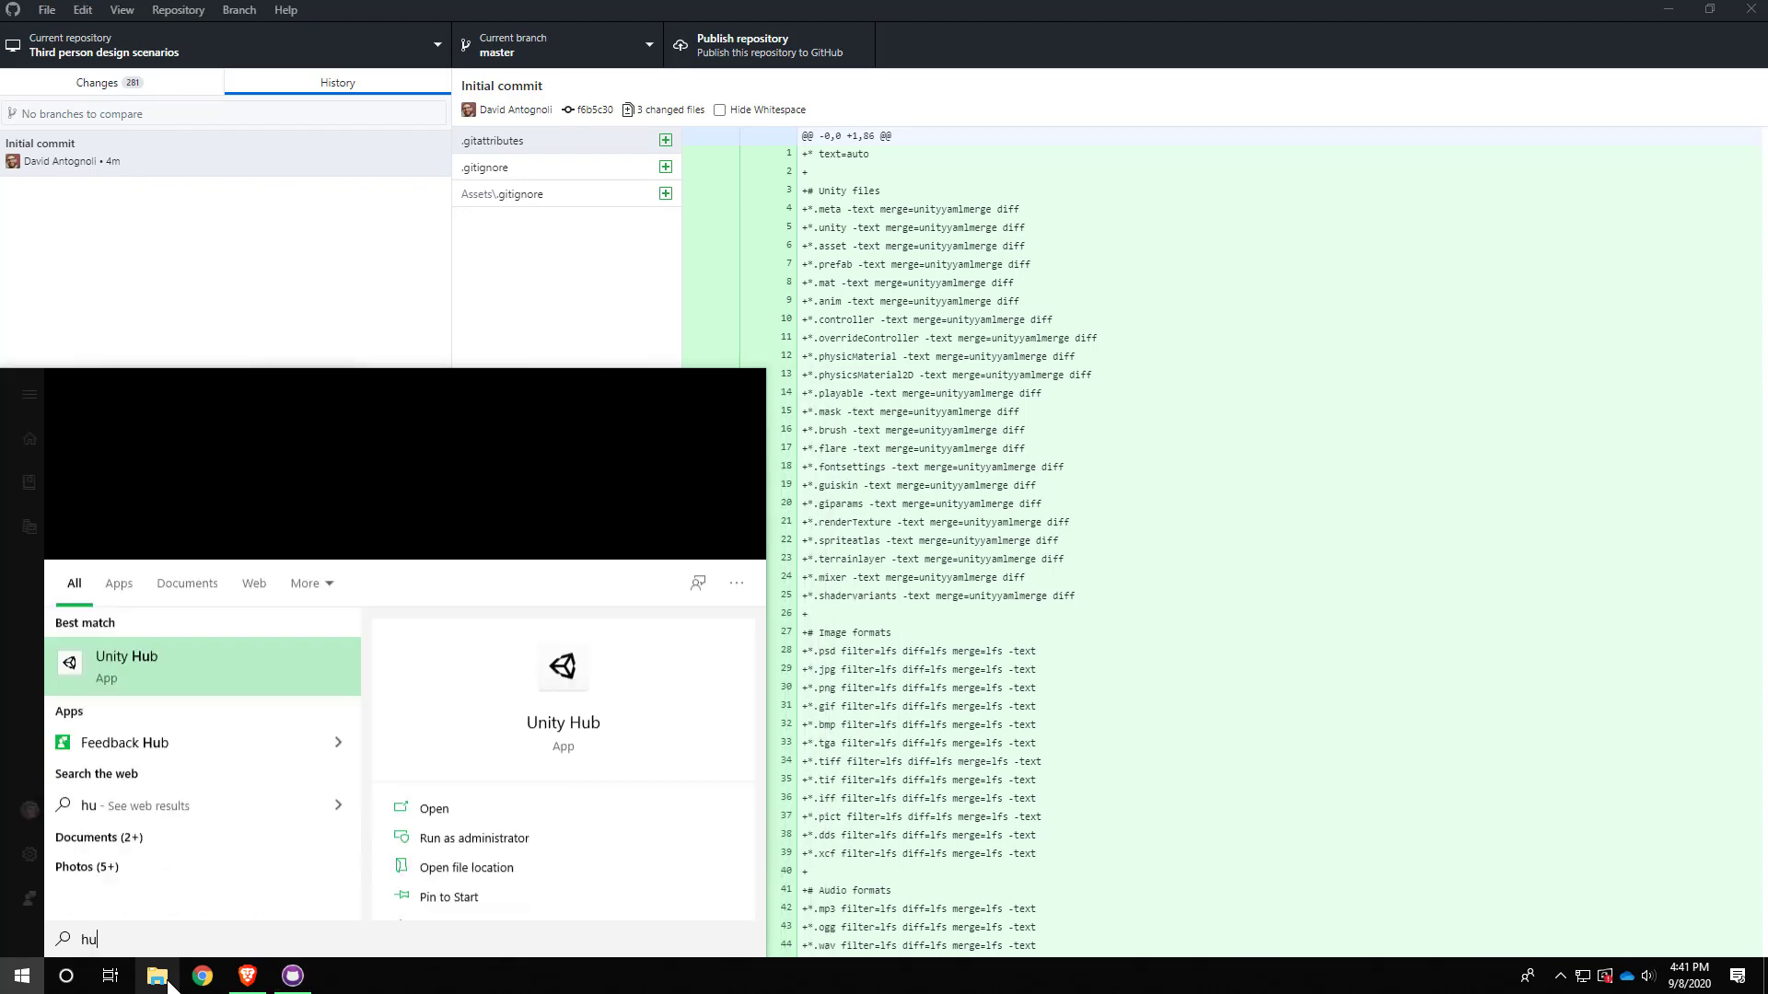
{"action": "key", "text": "Return"}
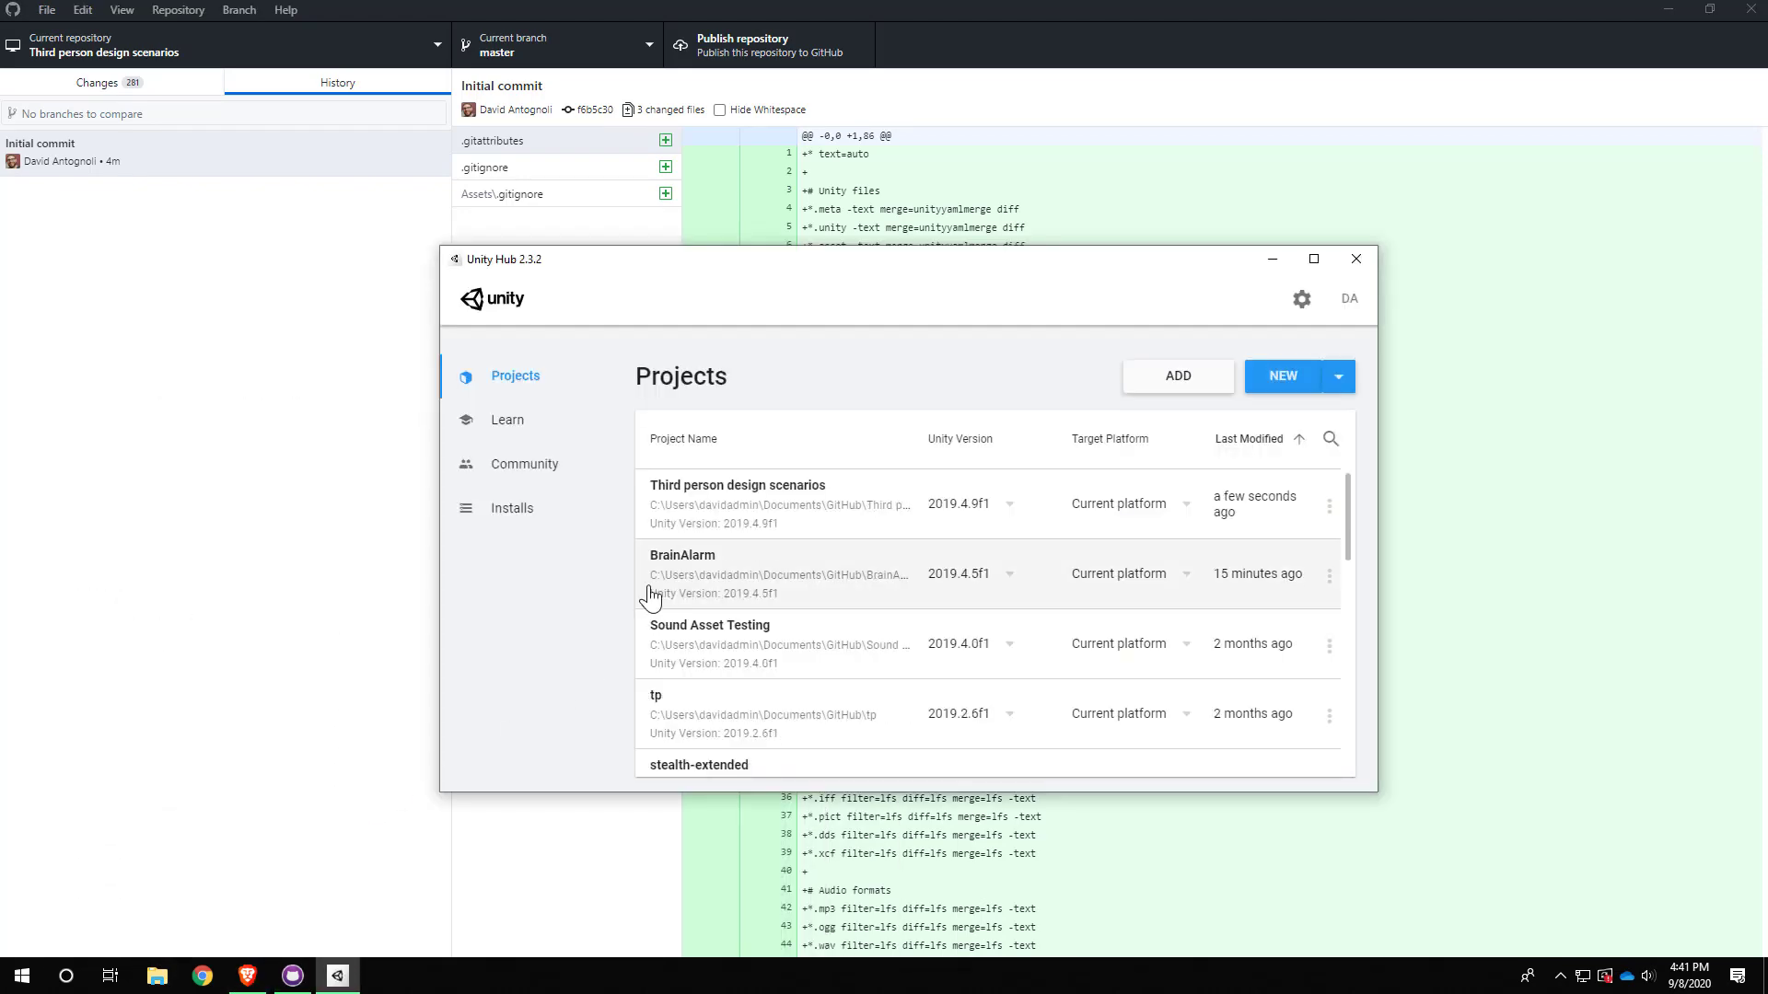
{"action": "left_click", "coordinate": [737, 497]}
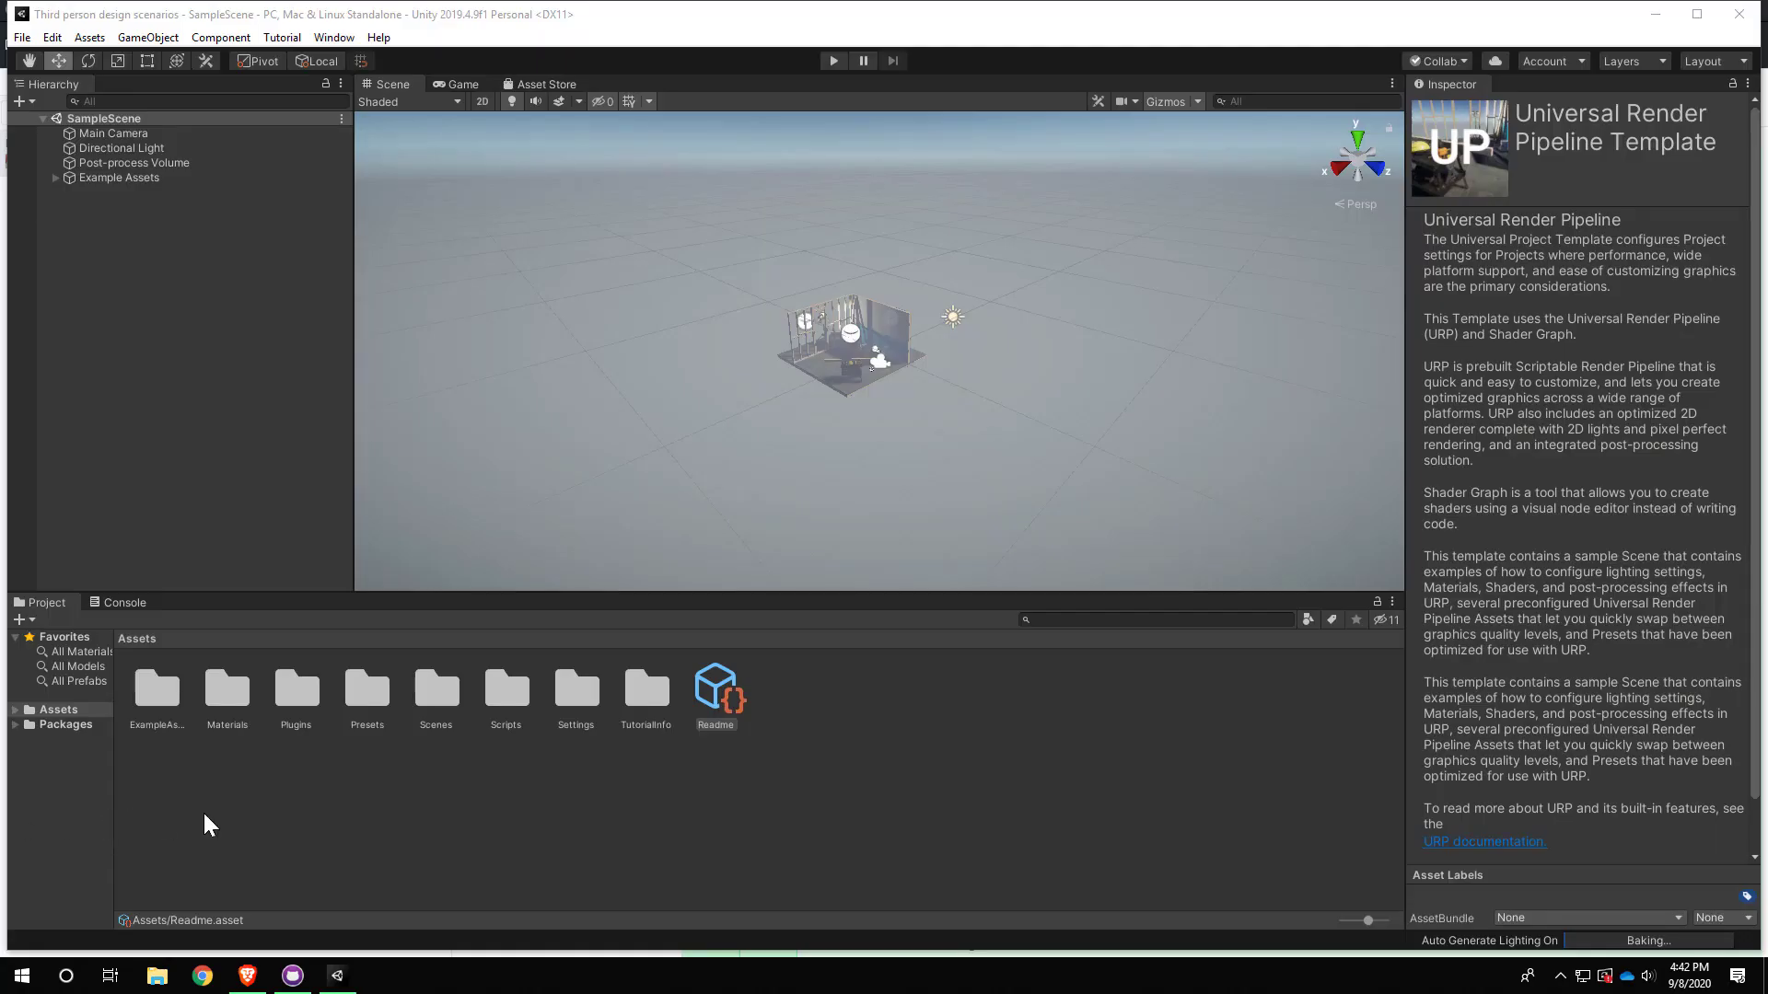
- Delete the Plugins folder from the project's Assets
{"action": "left_click", "coordinate": [284, 698]}
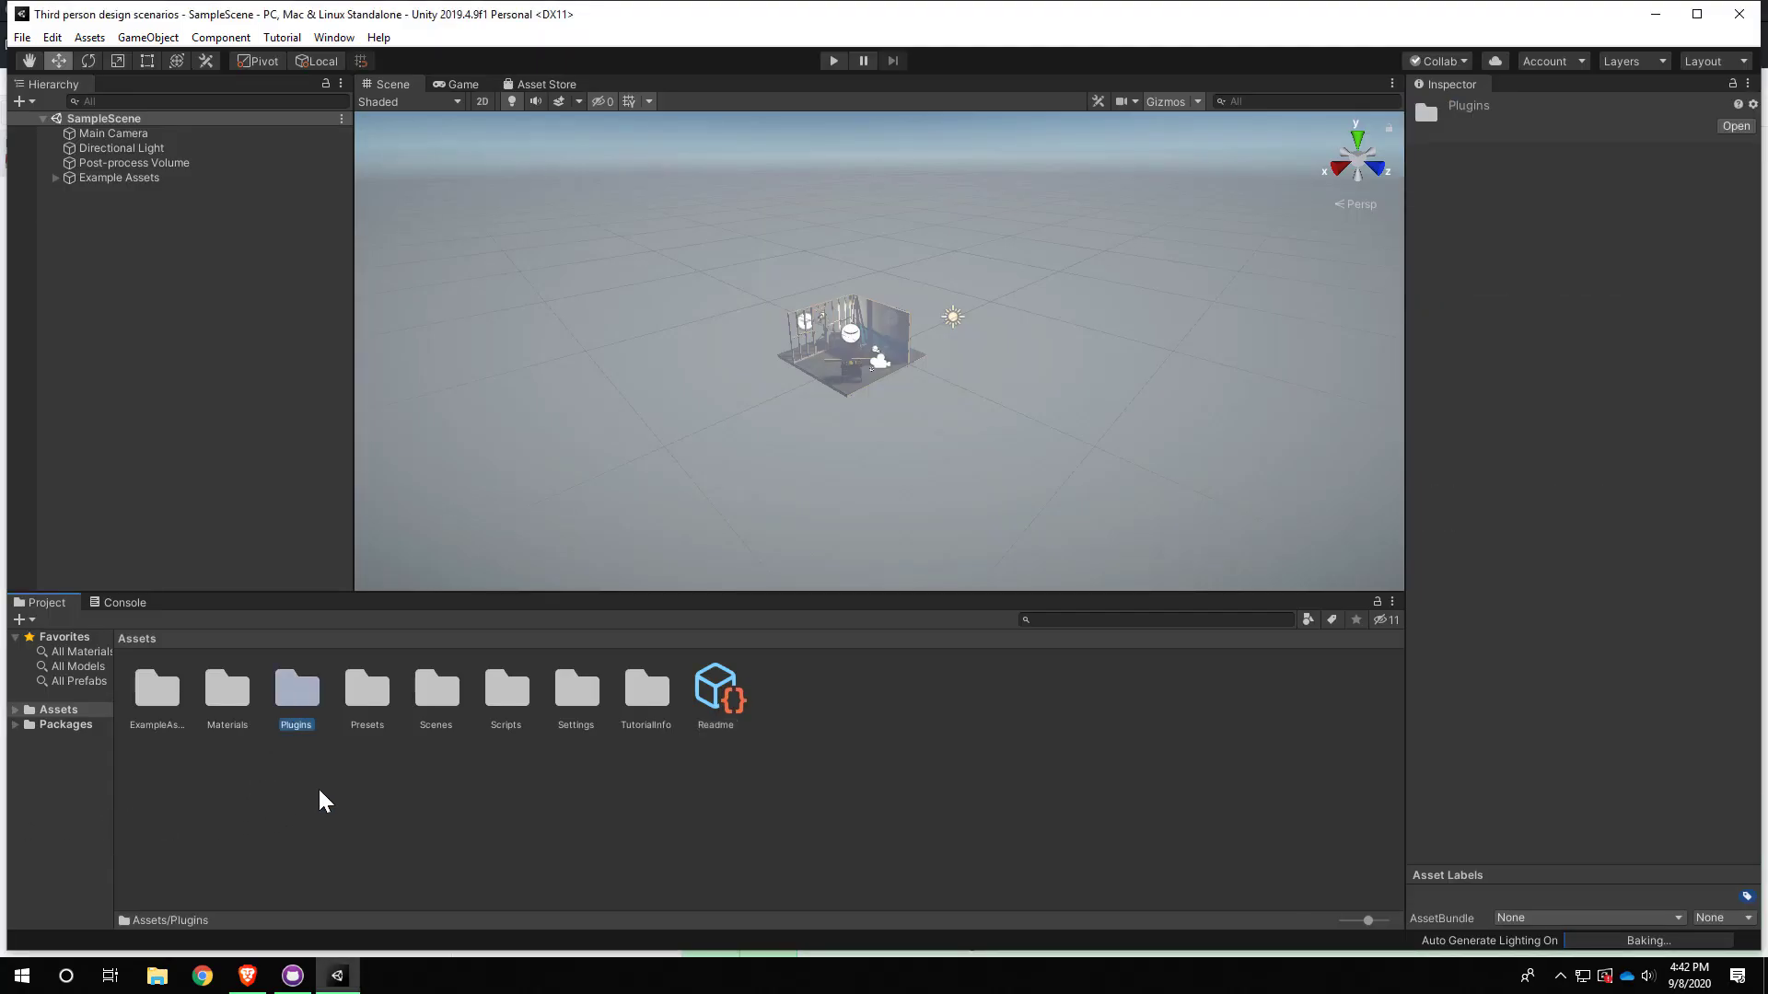
{"action": "right_click", "coordinate": [291, 681]}
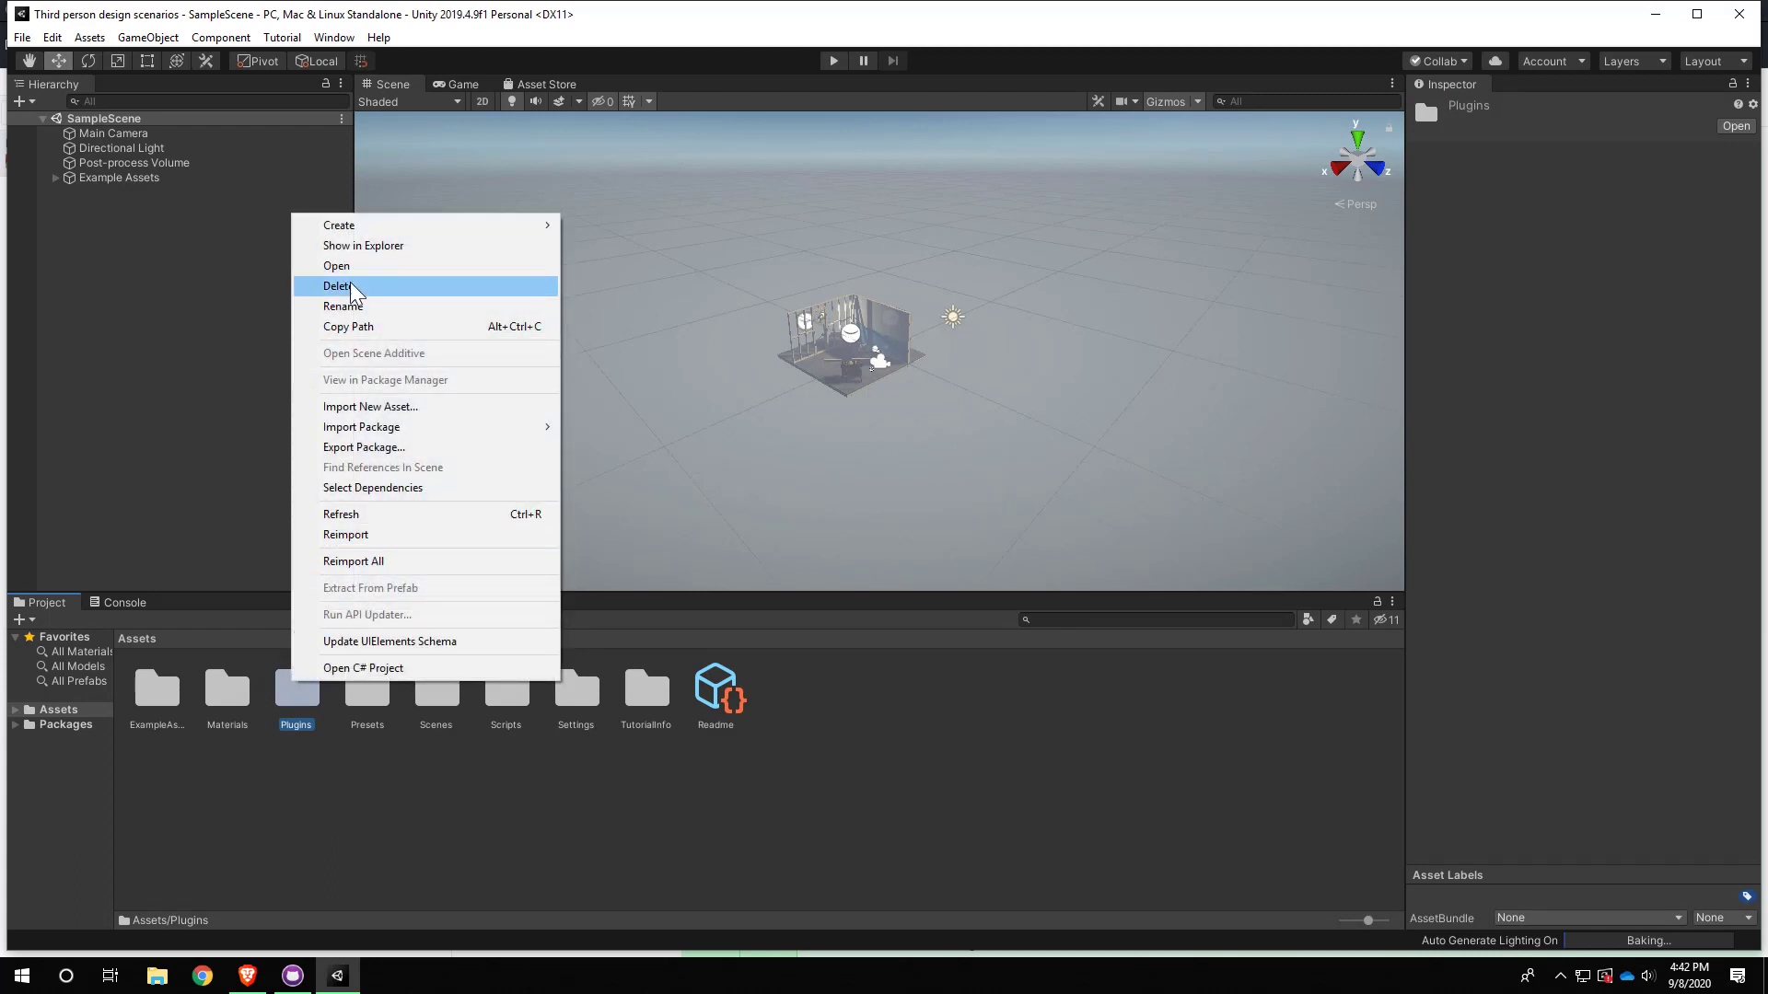
{"action": "left_click", "coordinate": [350, 286]}
{"action": "left_click", "coordinate": [956, 525]}
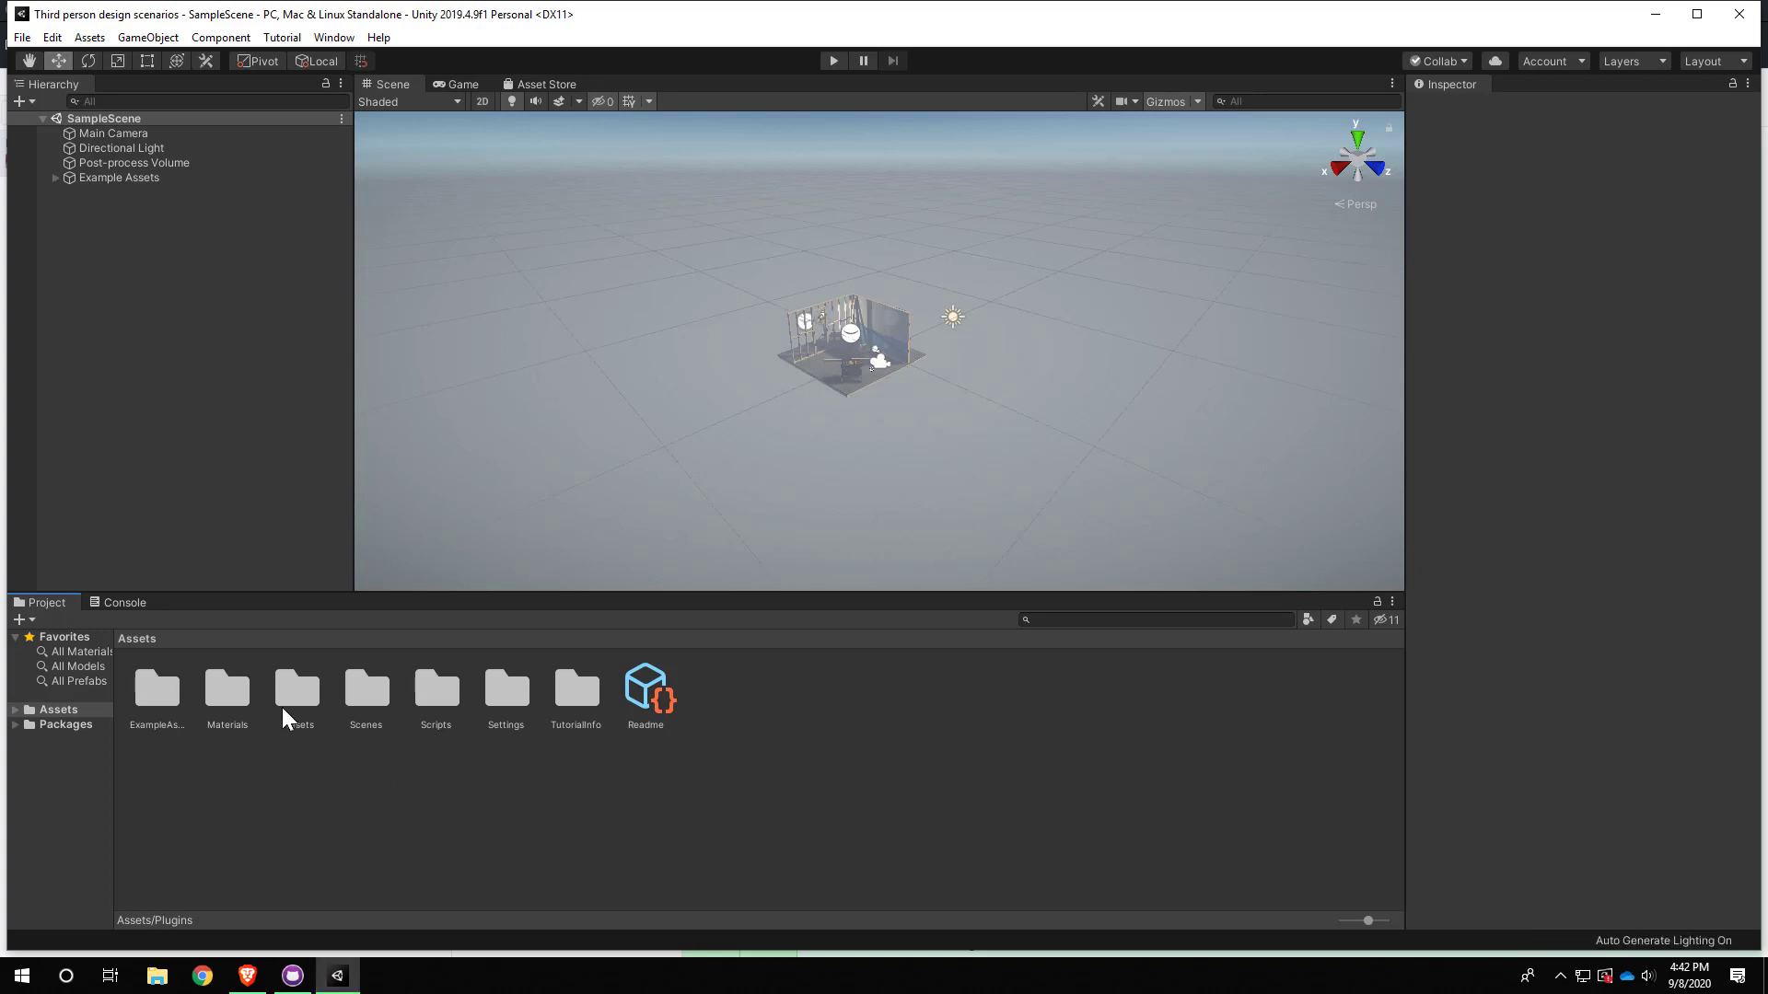
- Switch to GitHub Desktop and show the repository's list of uncommitted changed files
{"action": "left_click", "coordinate": [295, 978]}
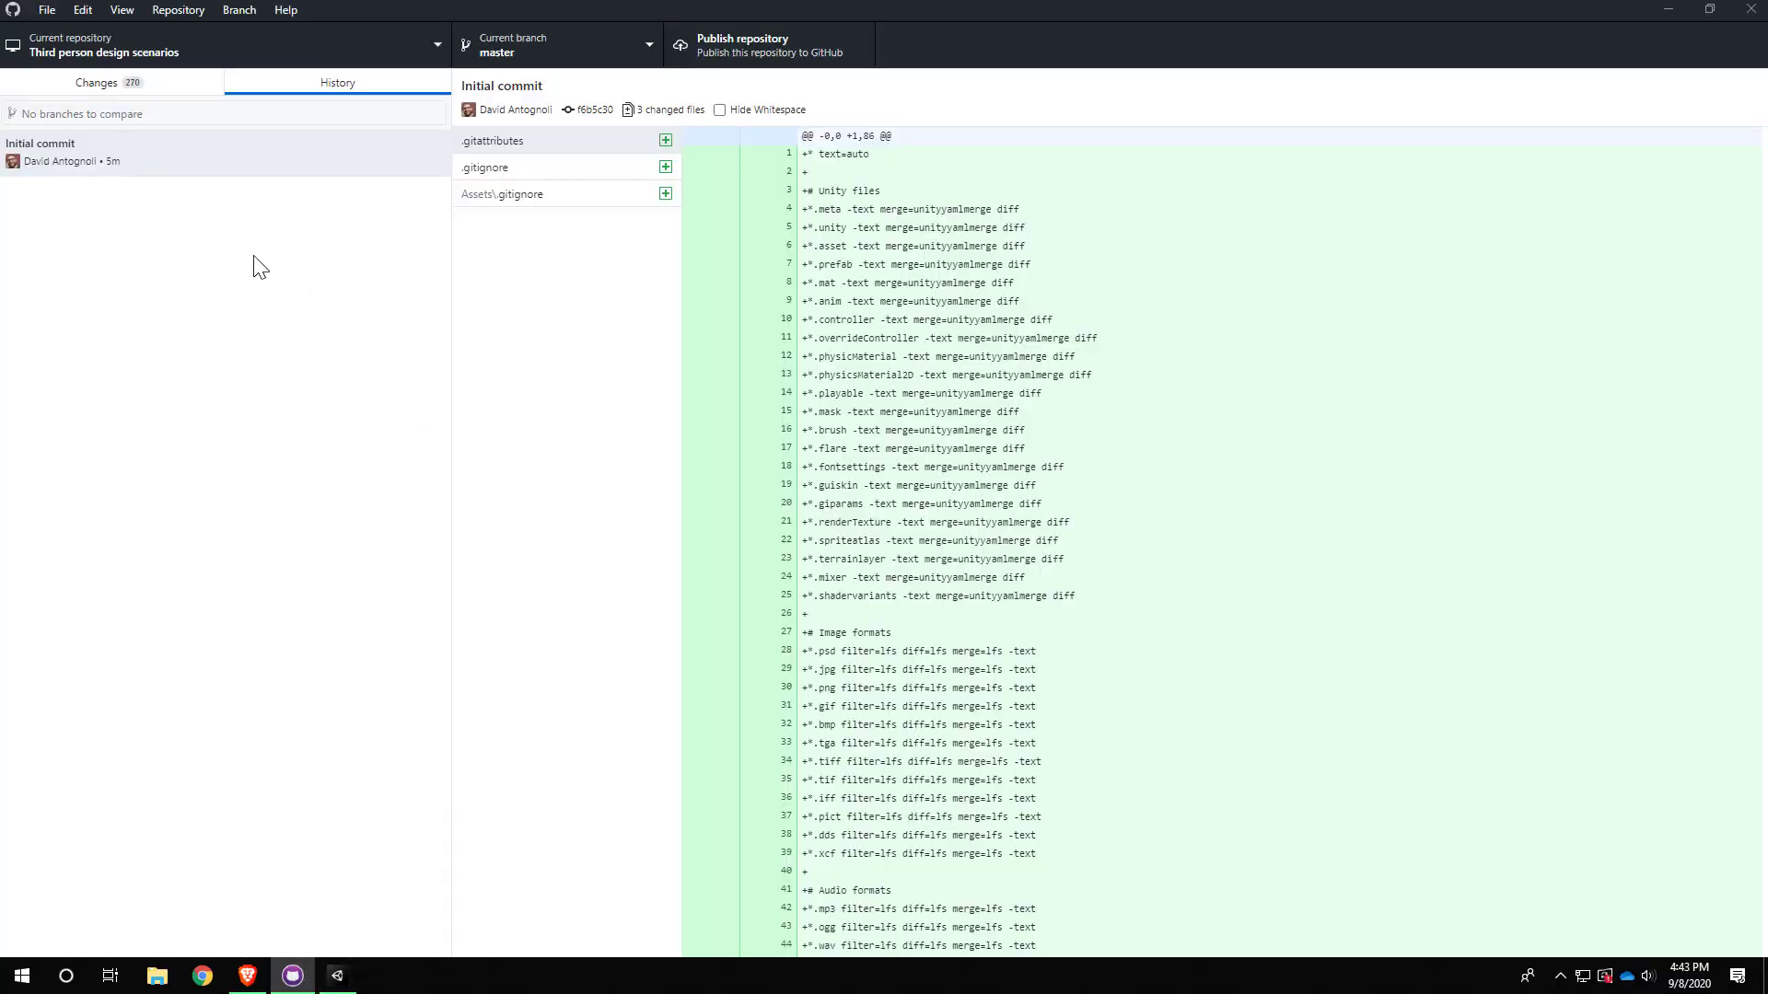
{"action": "left_click", "coordinate": [217, 247]}
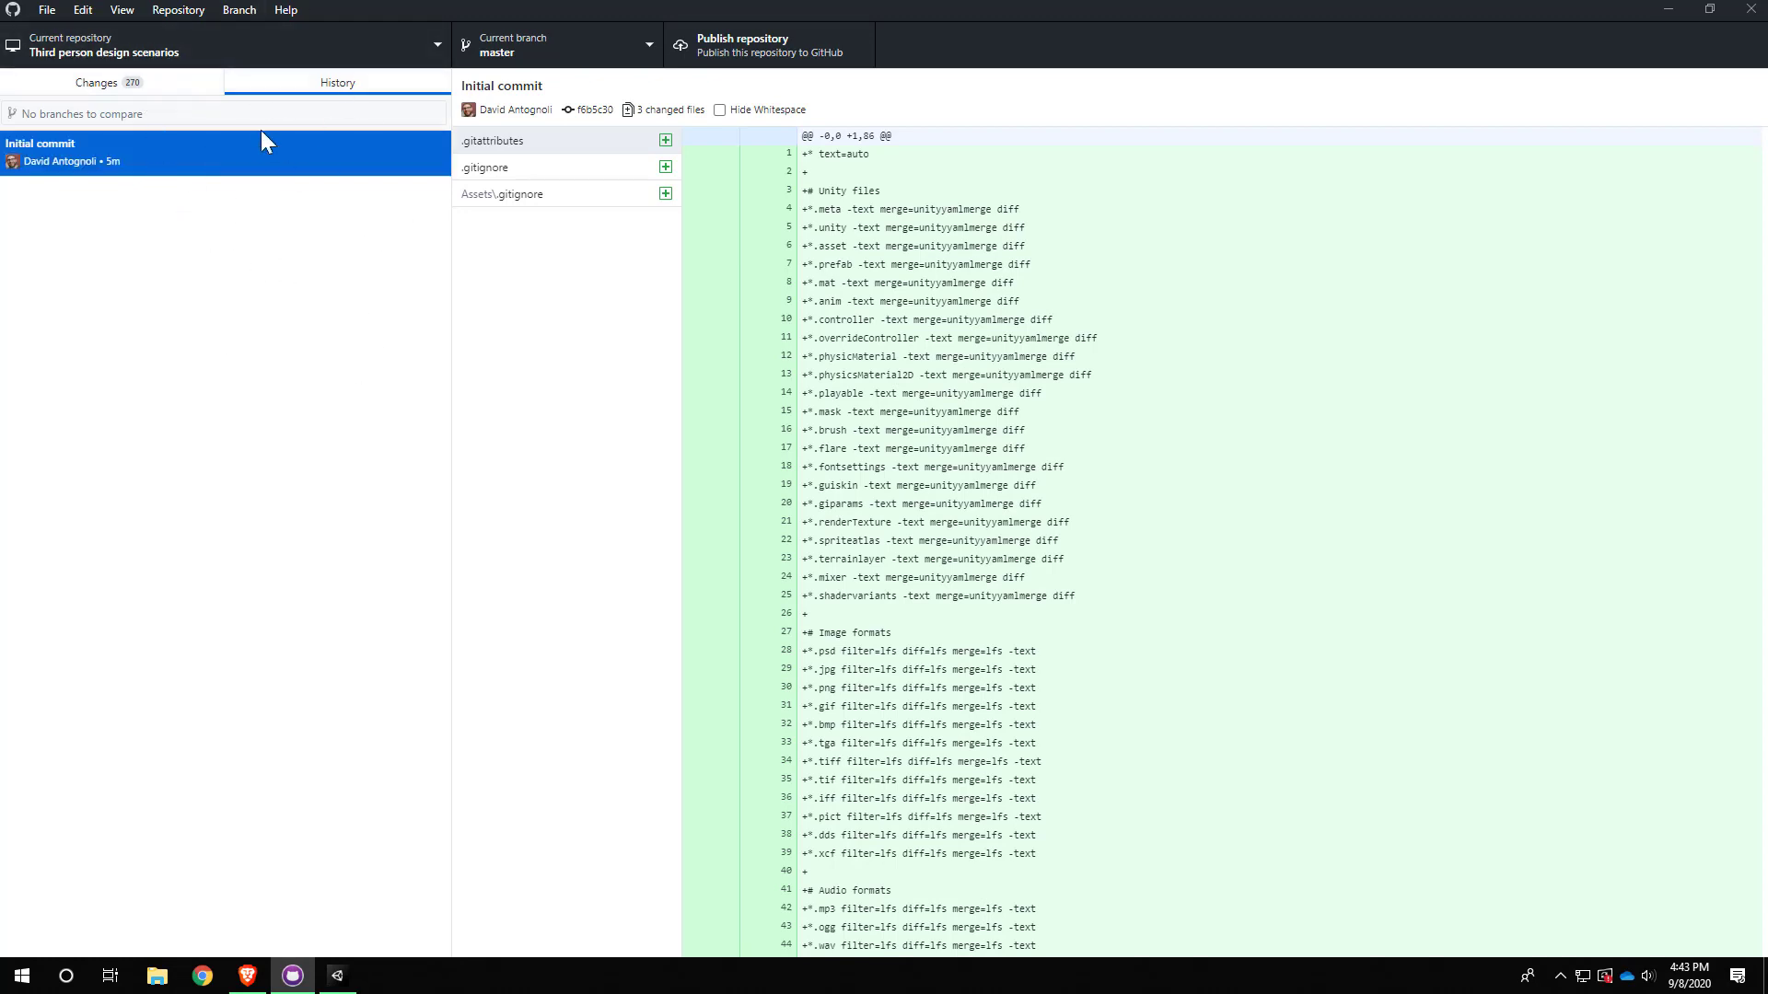
{"action": "left_click", "coordinate": [126, 80]}
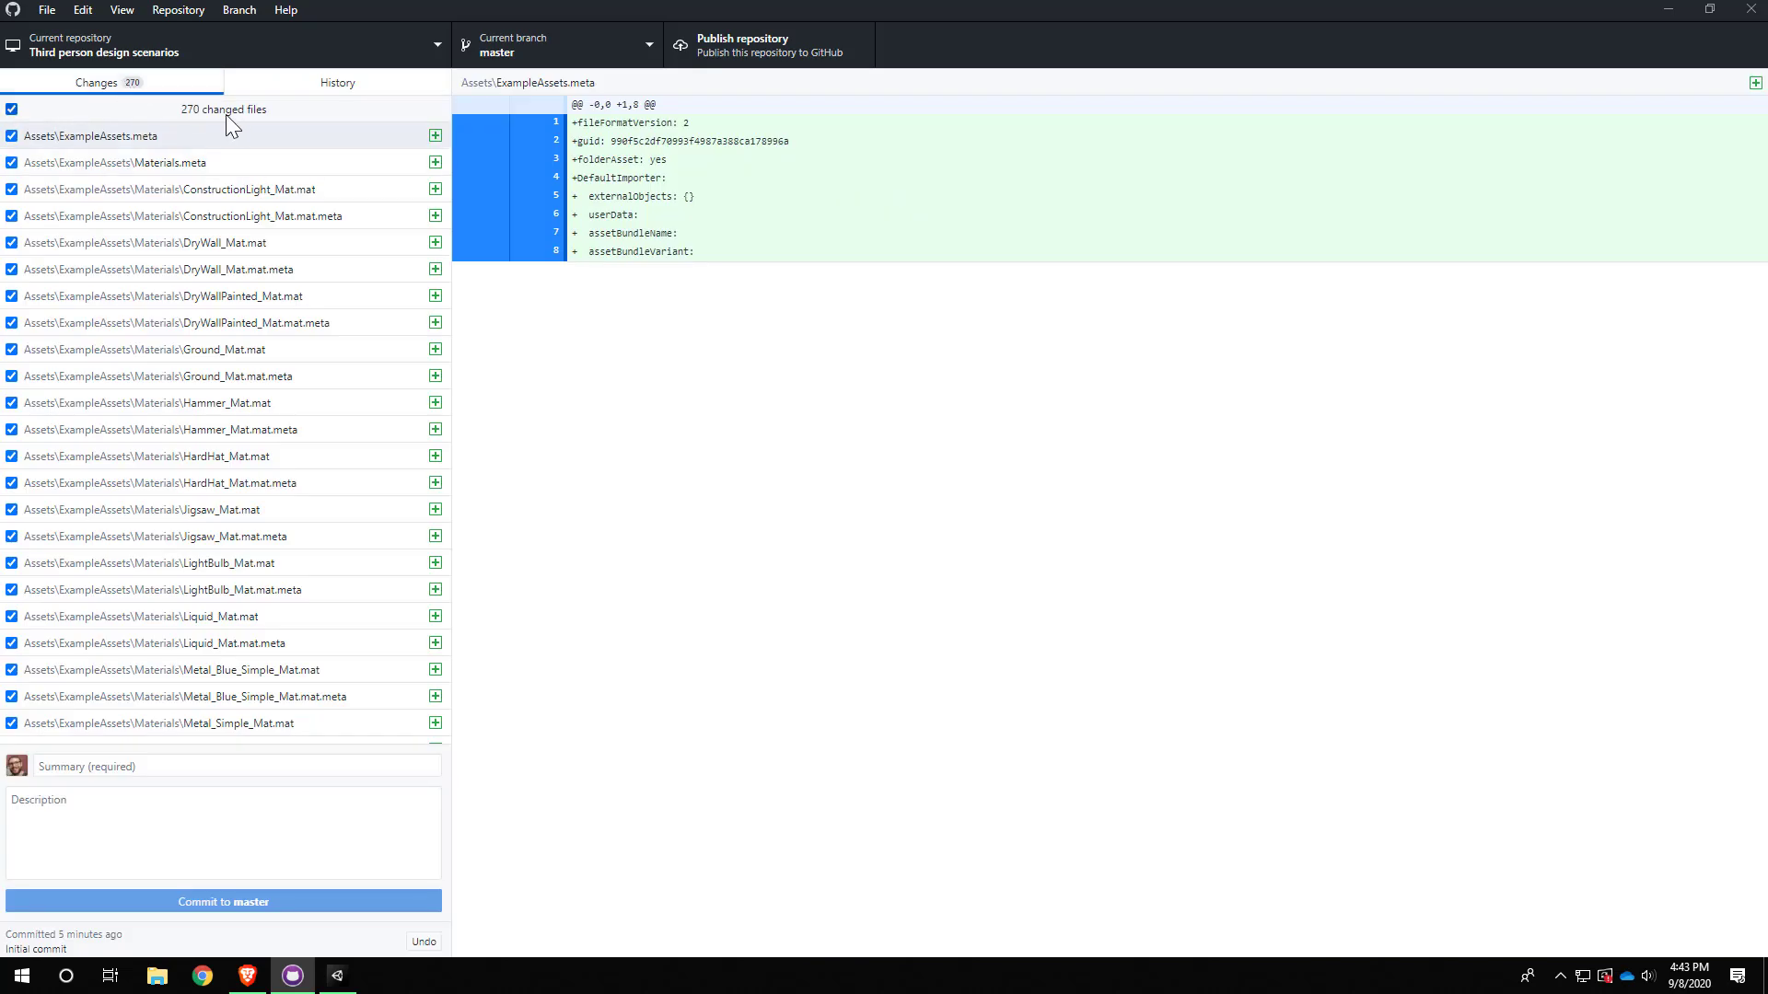
- Look through the uncommitted files, from the ExampleAssets materials and models down to the Presets
{"action": "scroll", "coordinate": [227, 406], "scroll_direction": "down", "scroll_amount": 5}
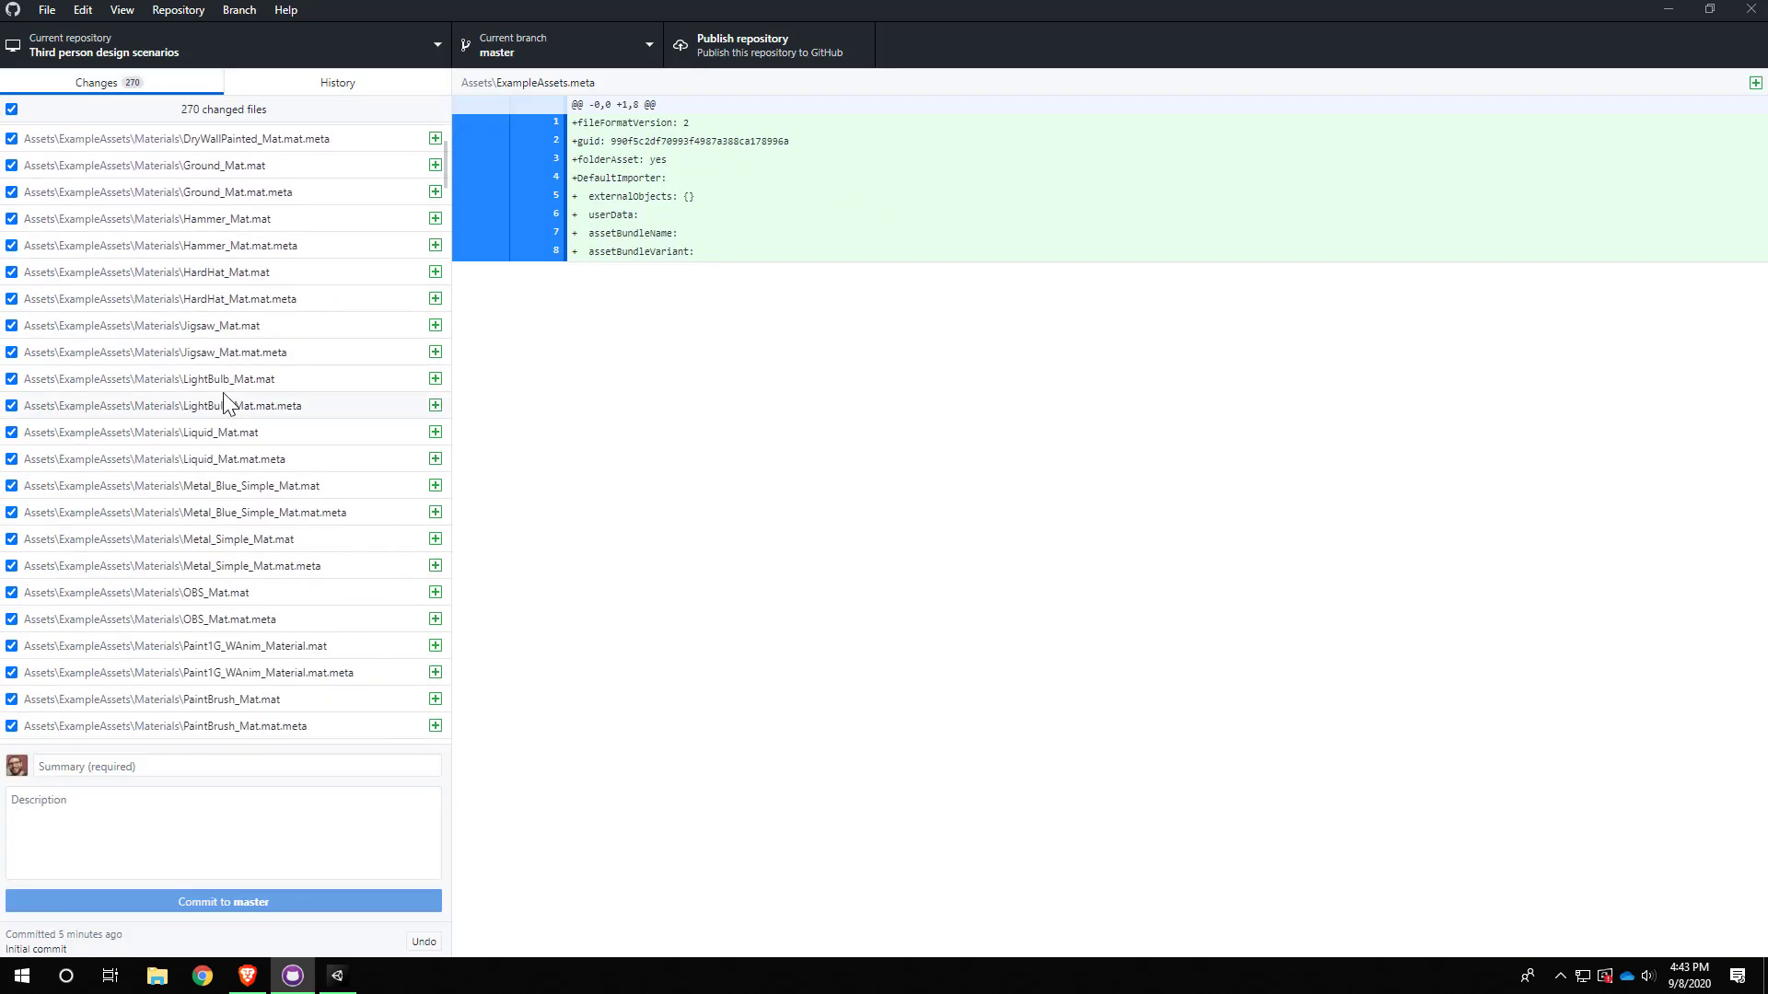
{"action": "scroll", "coordinate": [228, 405], "scroll_direction": "down", "scroll_amount": 8}
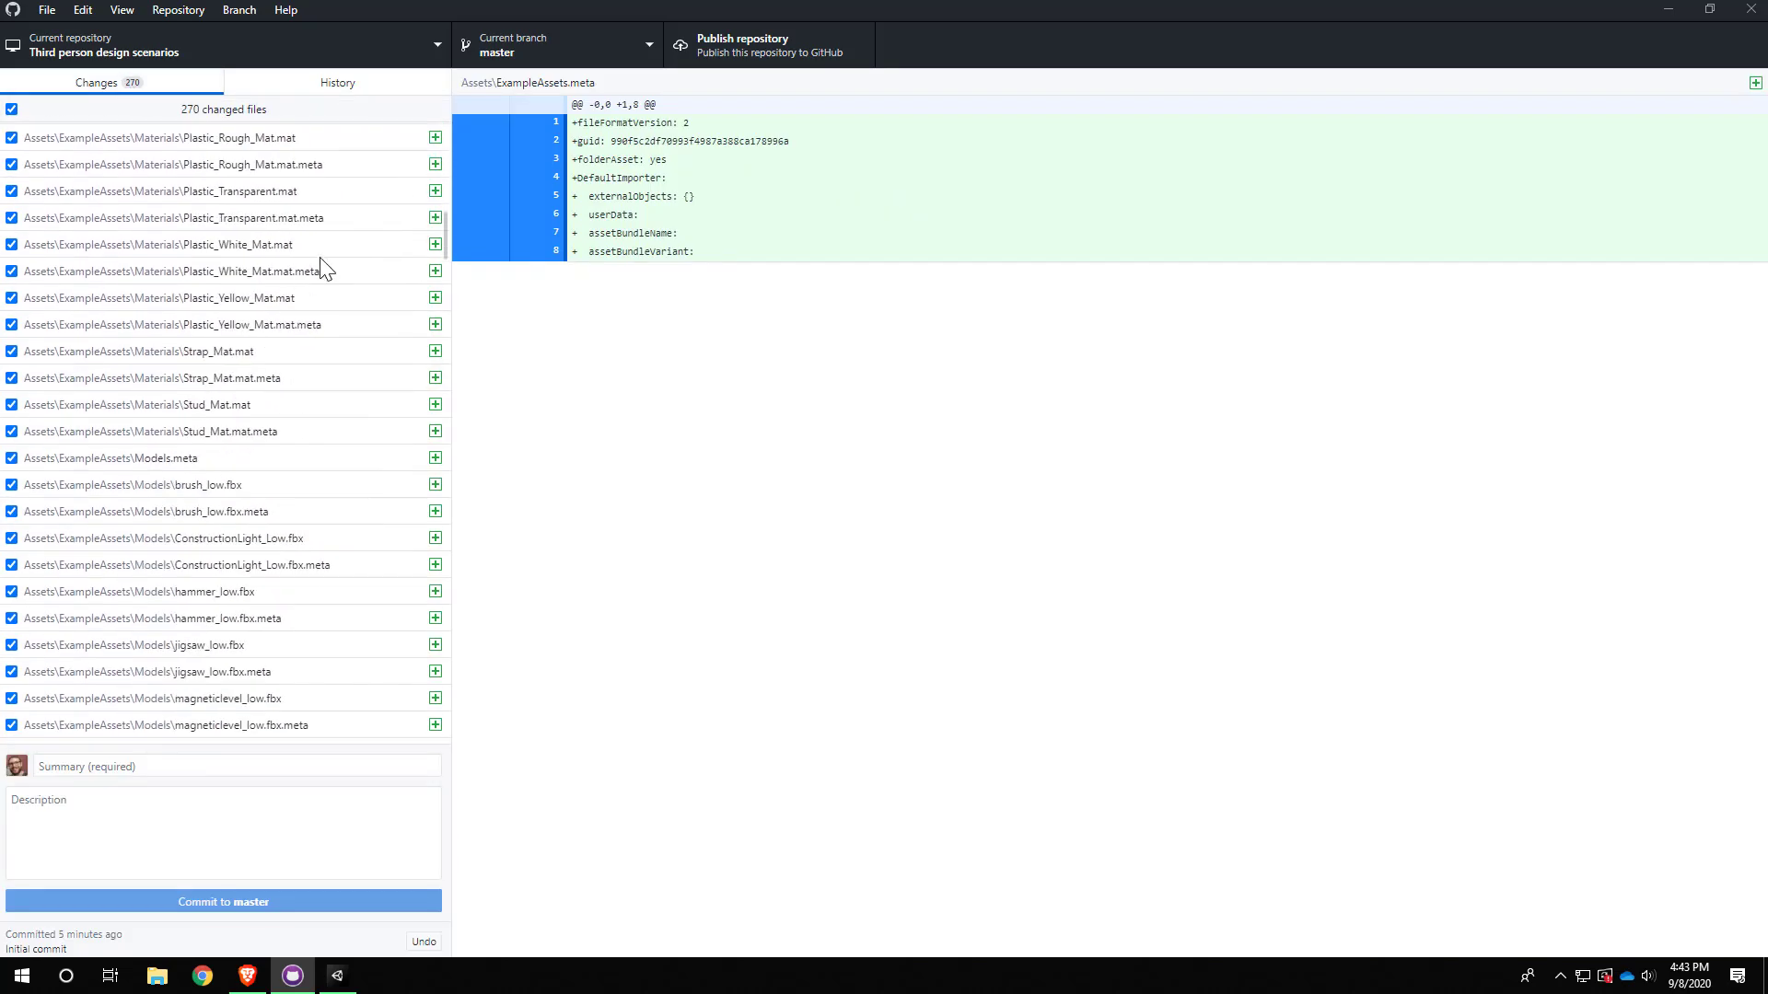
{"action": "mouse_move", "coordinate": [442, 237]}
{"action": "left_mouse_down"}
{"action": "mouse_move", "coordinate": [465, 429]}
{"action": "mouse_move", "coordinate": [465, 460]}
{"action": "mouse_move", "coordinate": [443, 463]}
{"action": "mouse_move", "coordinate": [446, 586]}
{"action": "left_mouse_up"}
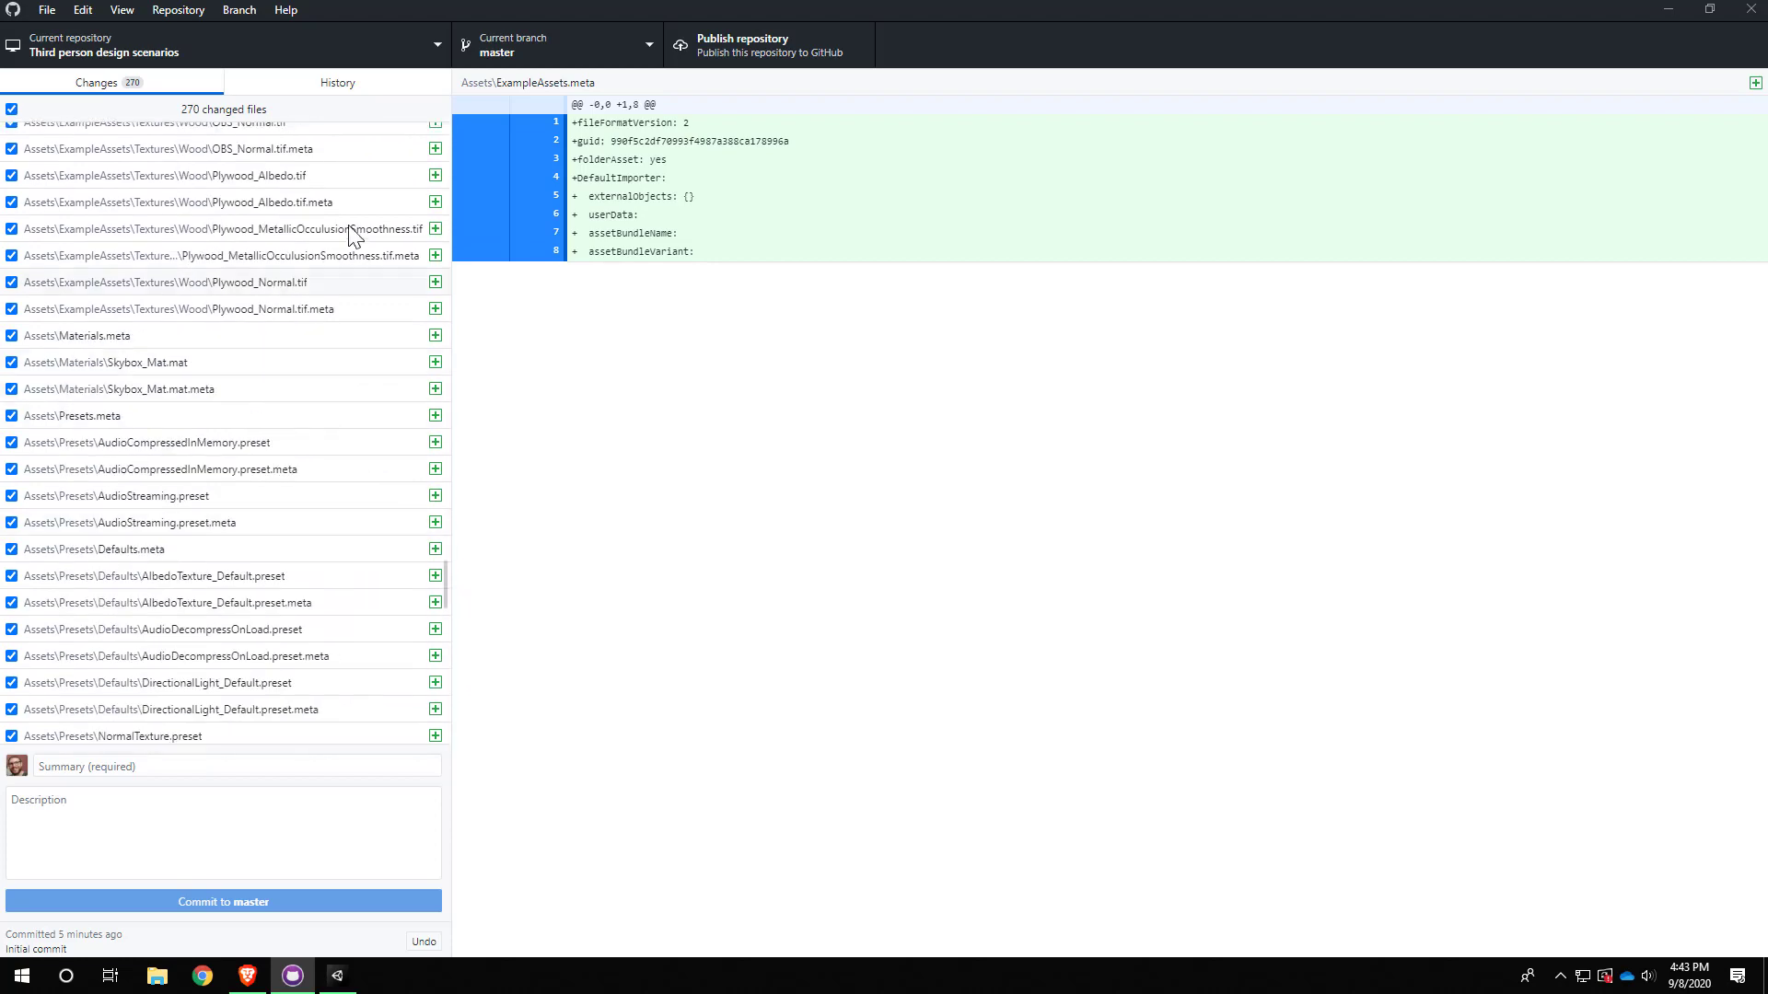
- Open the Initial commit in the history and examine the ignore rules in its root .gitignore file
{"action": "left_click", "coordinate": [332, 82]}
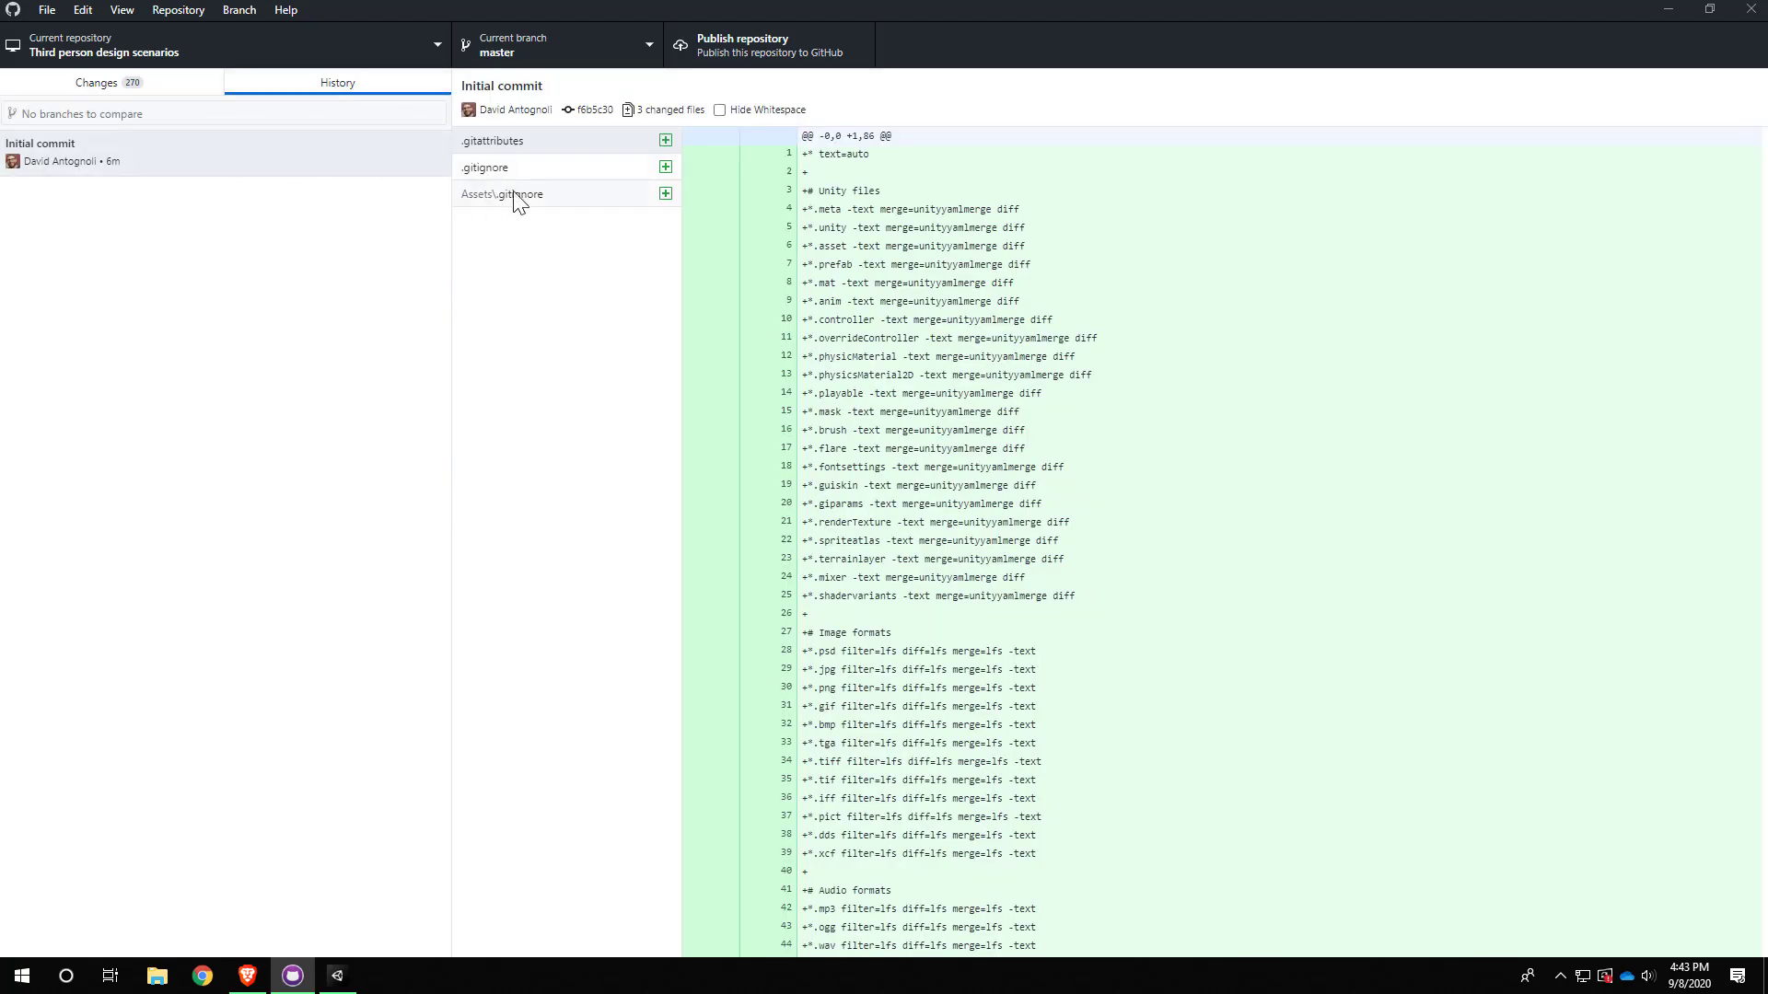
{"action": "left_click", "coordinate": [505, 167]}
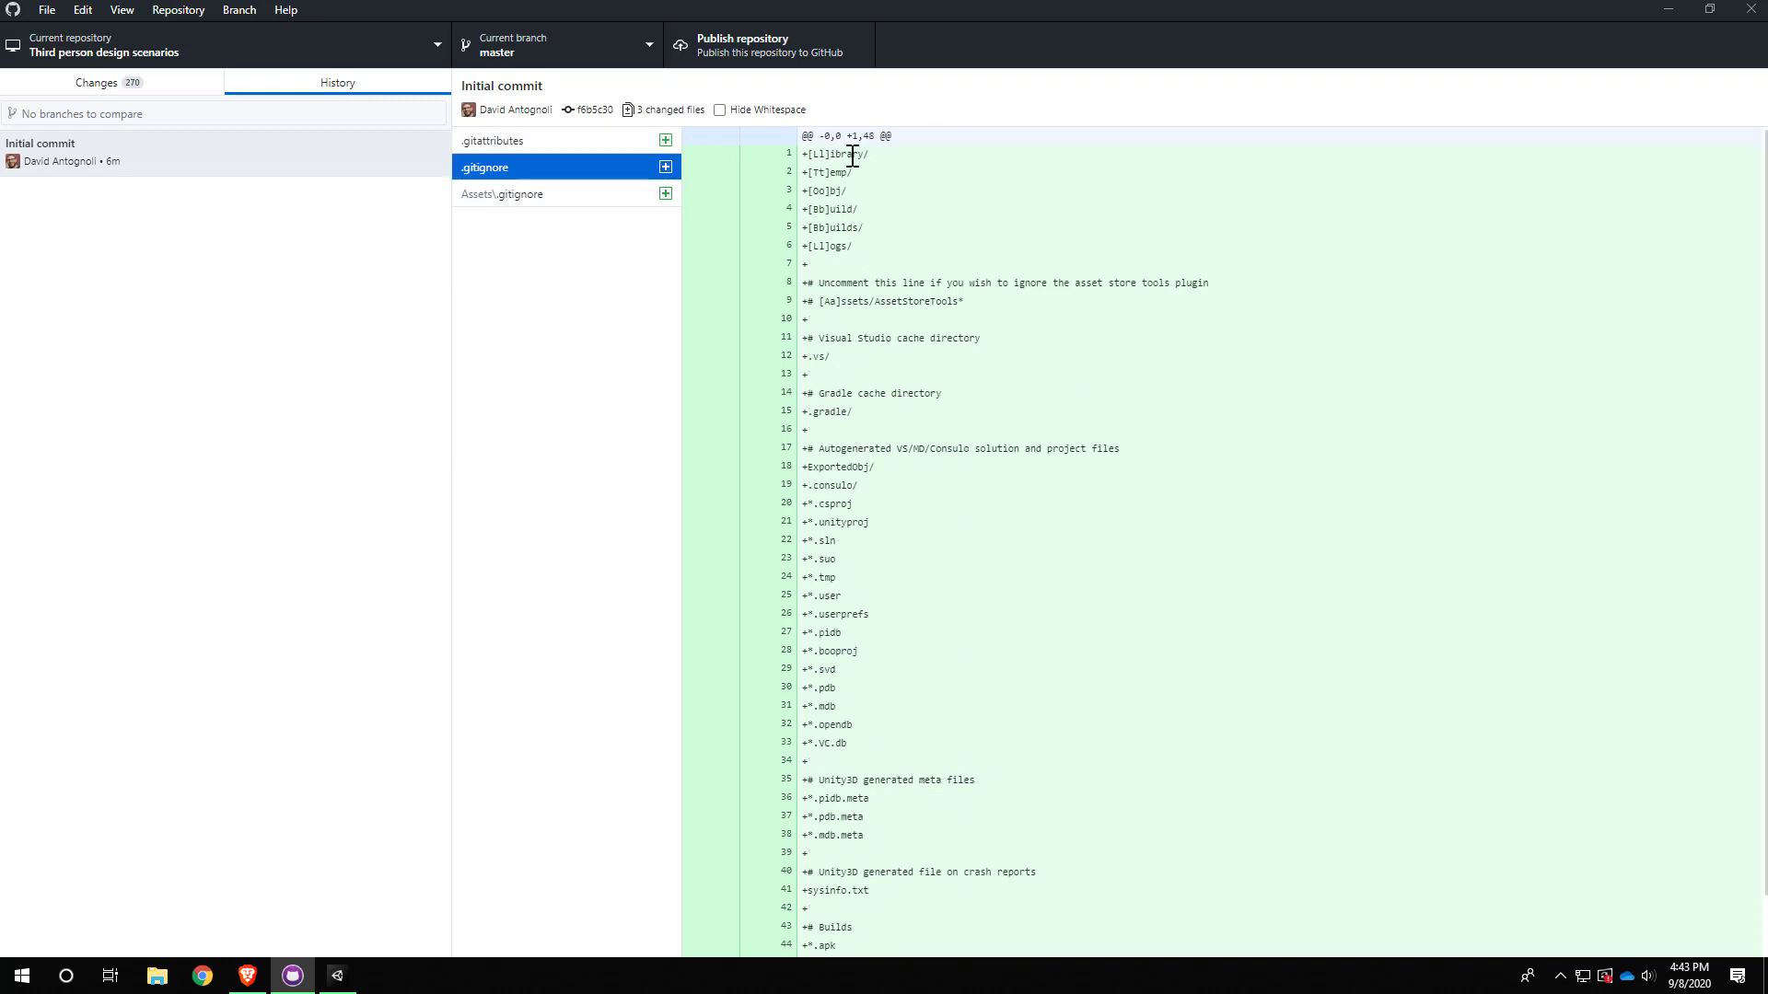
{"action": "left_click_drag", "start_coordinate": [884, 155], "coordinate": [810, 191]}
{"action": "left_click_drag", "start_coordinate": [864, 246], "coordinate": [794, 154]}
{"action": "scroll", "coordinate": [863, 402], "scroll_direction": "down", "scroll_amount": 1}
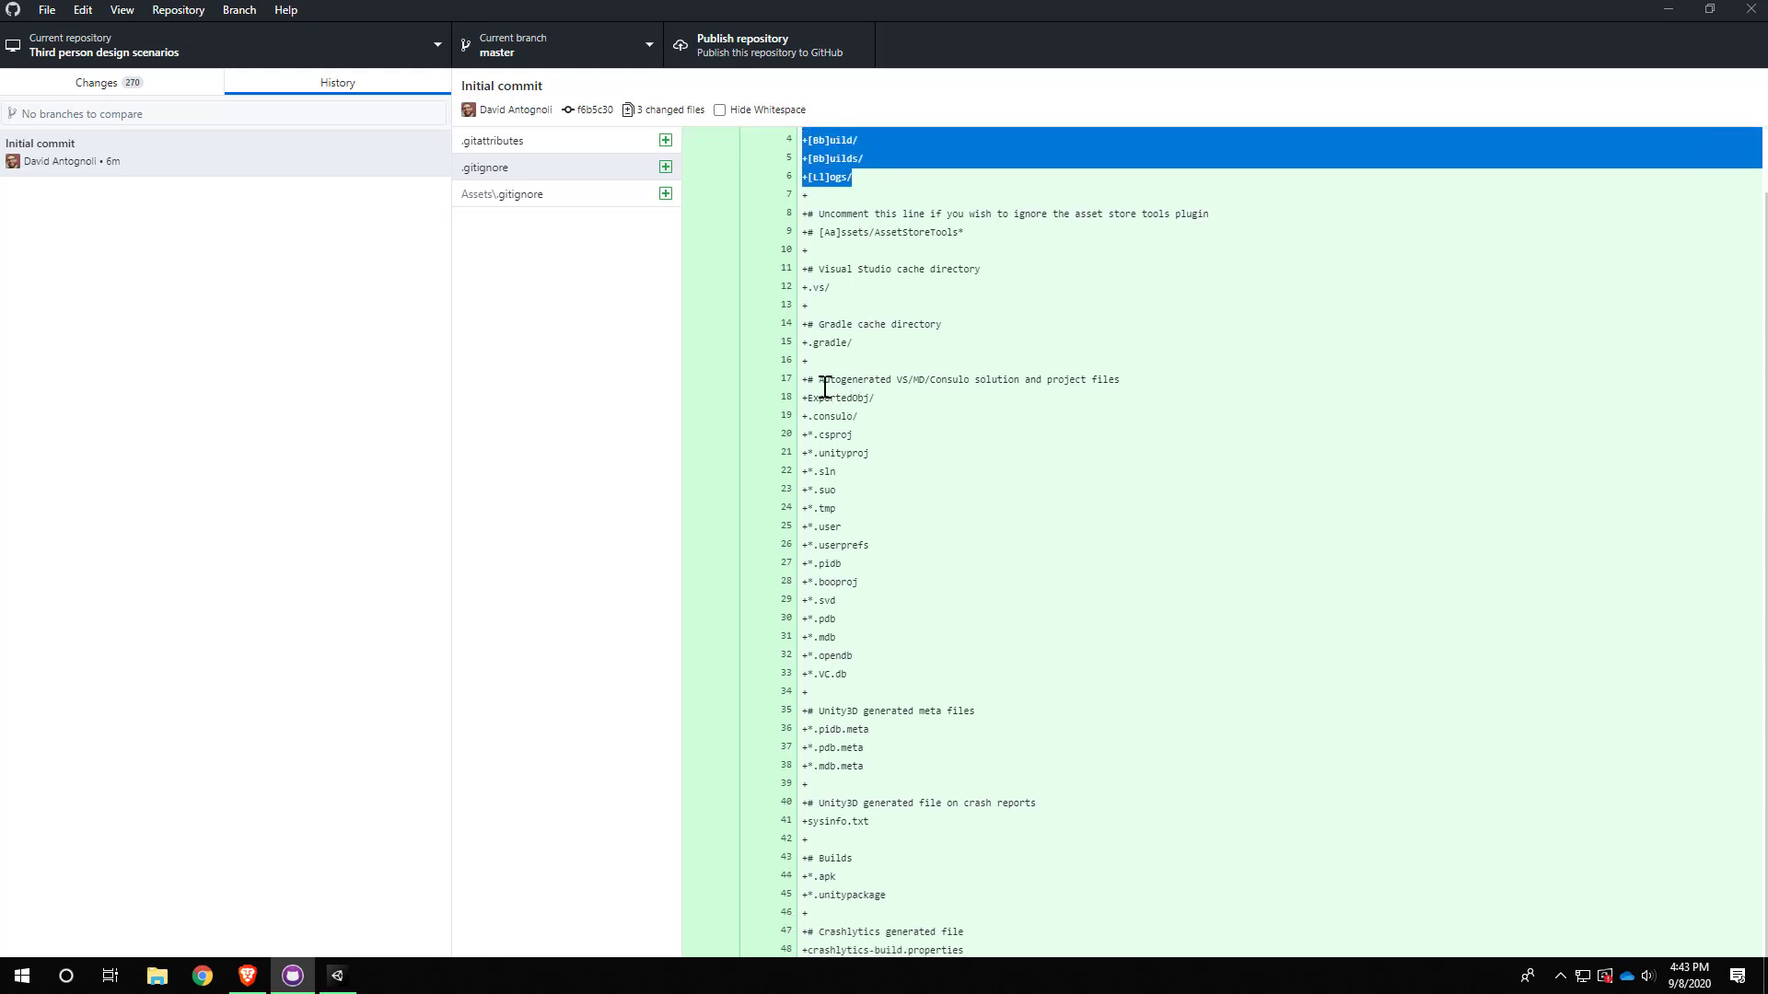
{"action": "left_click_drag", "start_coordinate": [814, 380], "coordinate": [949, 581]}
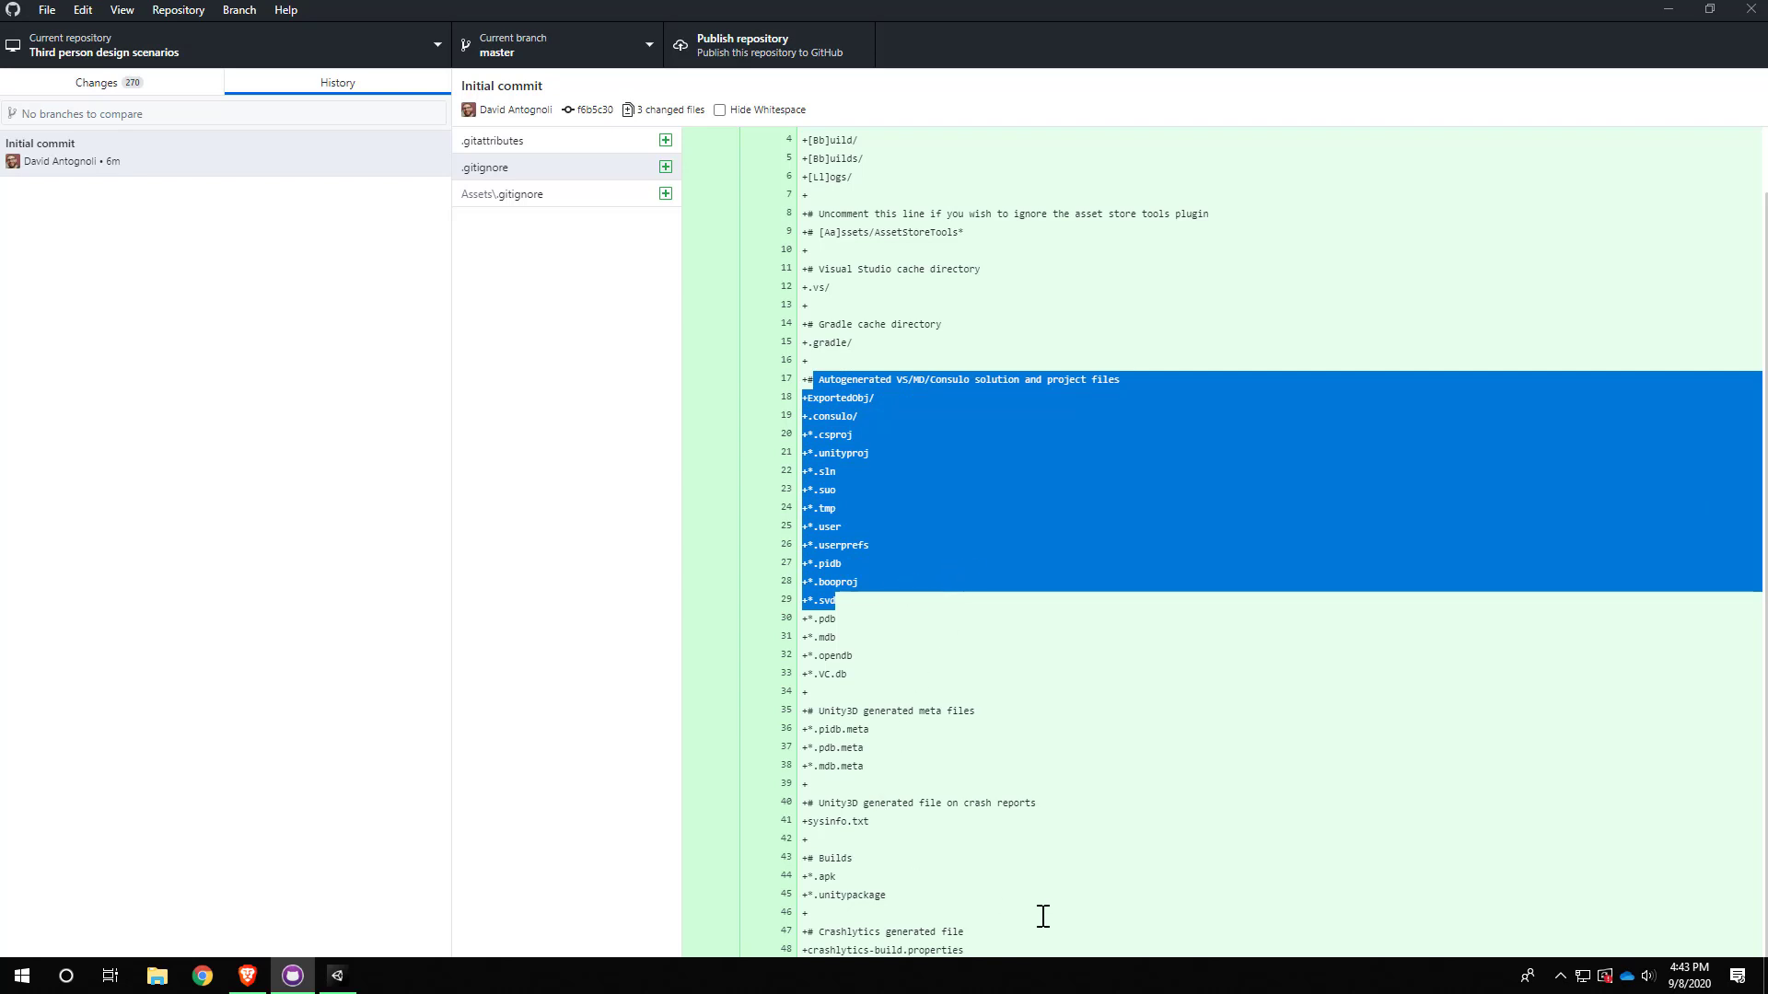
{"action": "left_click_drag", "start_coordinate": [964, 950], "coordinate": [808, 139]}
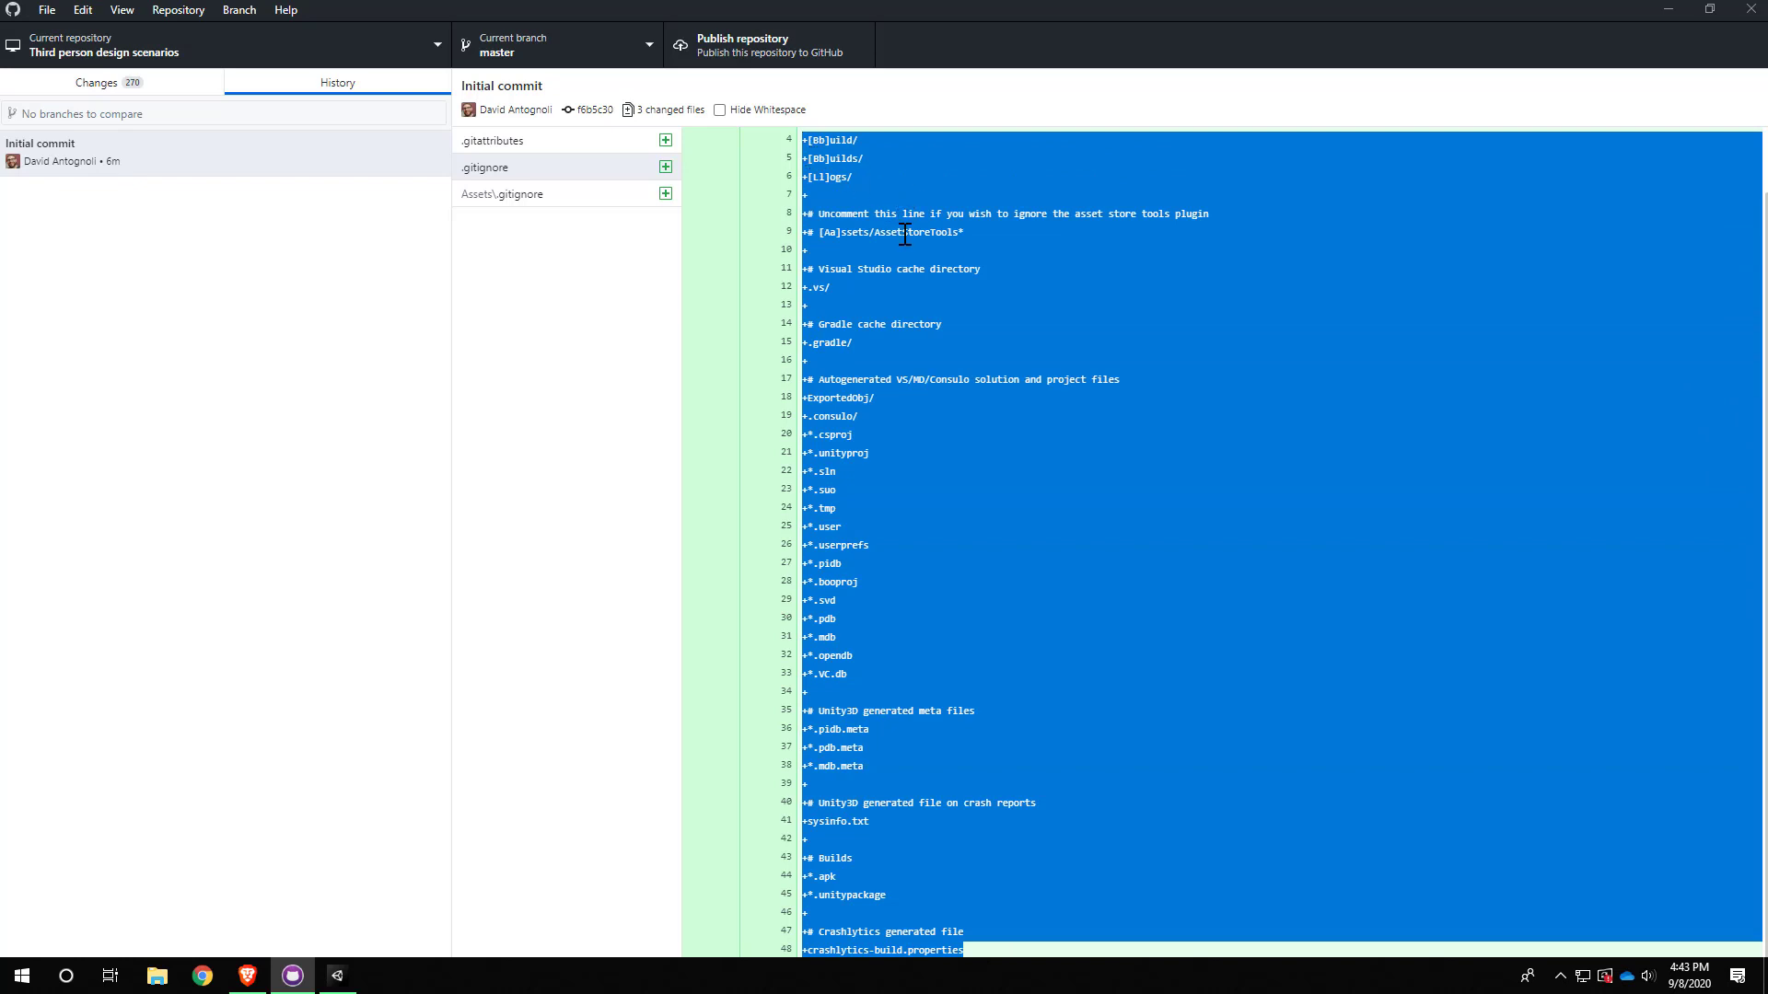
{"action": "left_click", "coordinate": [902, 522]}
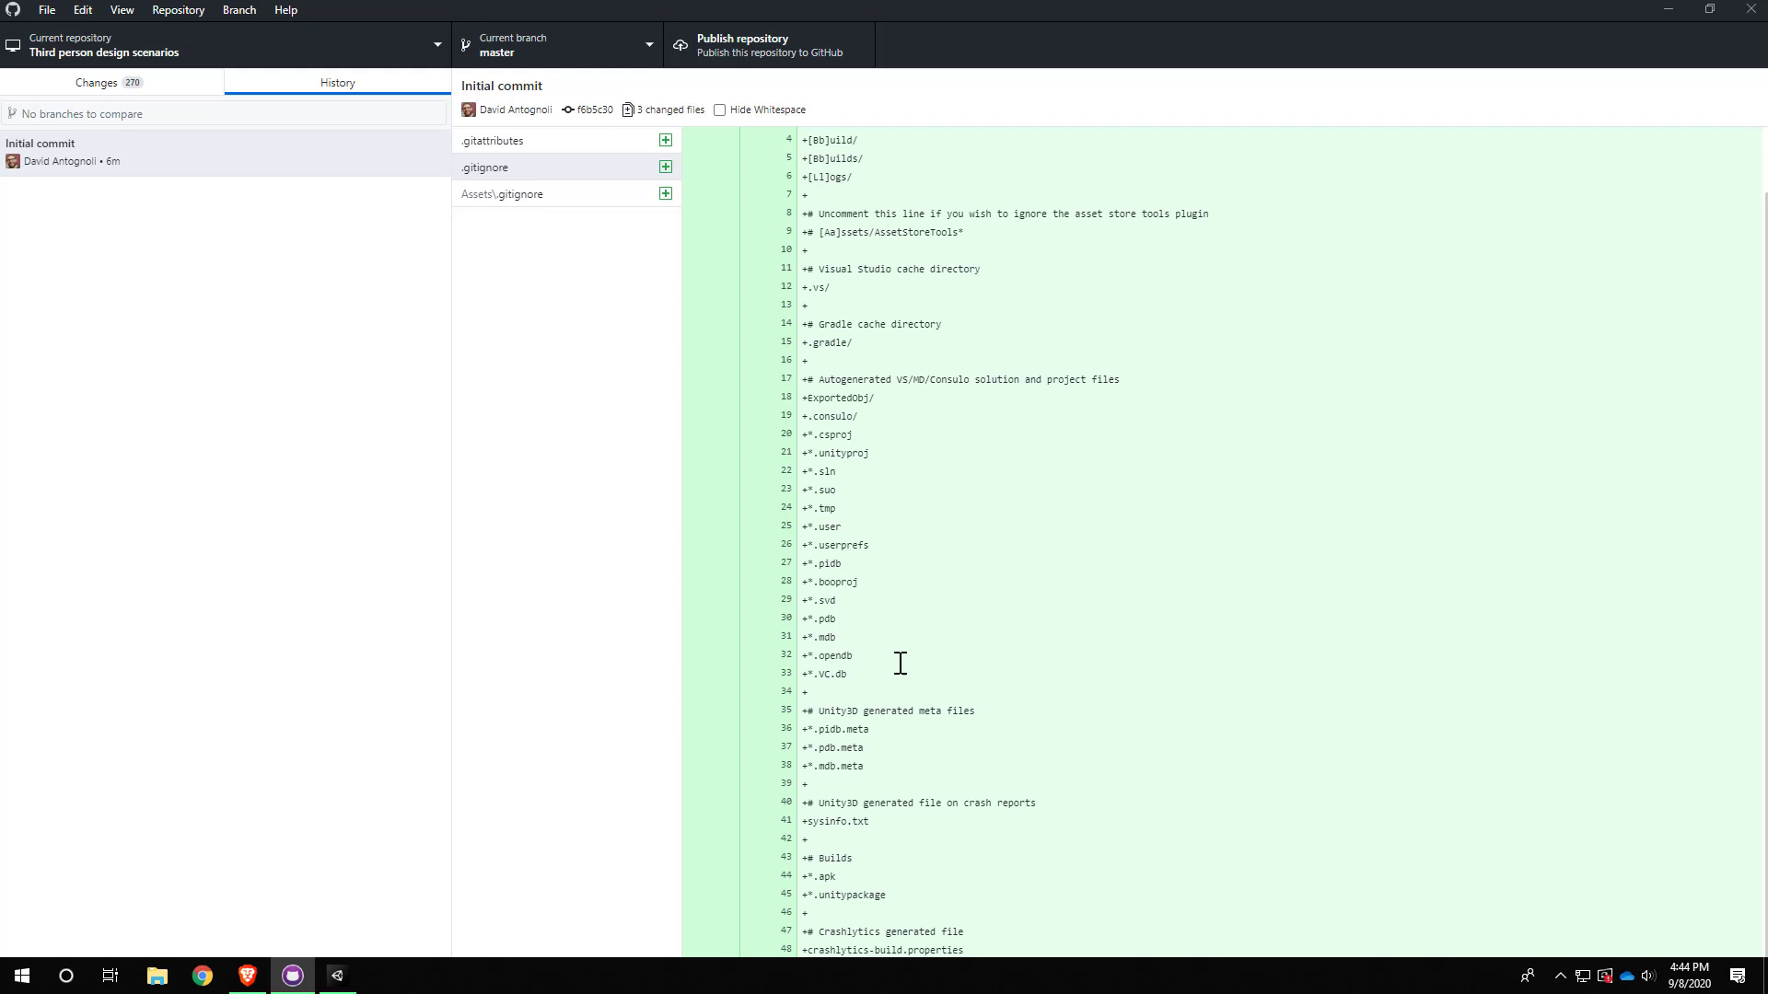
{"action": "left_click_drag", "start_coordinate": [876, 676], "coordinate": [819, 474]}
{"action": "left_click", "coordinate": [981, 442]}
{"action": "left_click", "coordinate": [527, 171]}
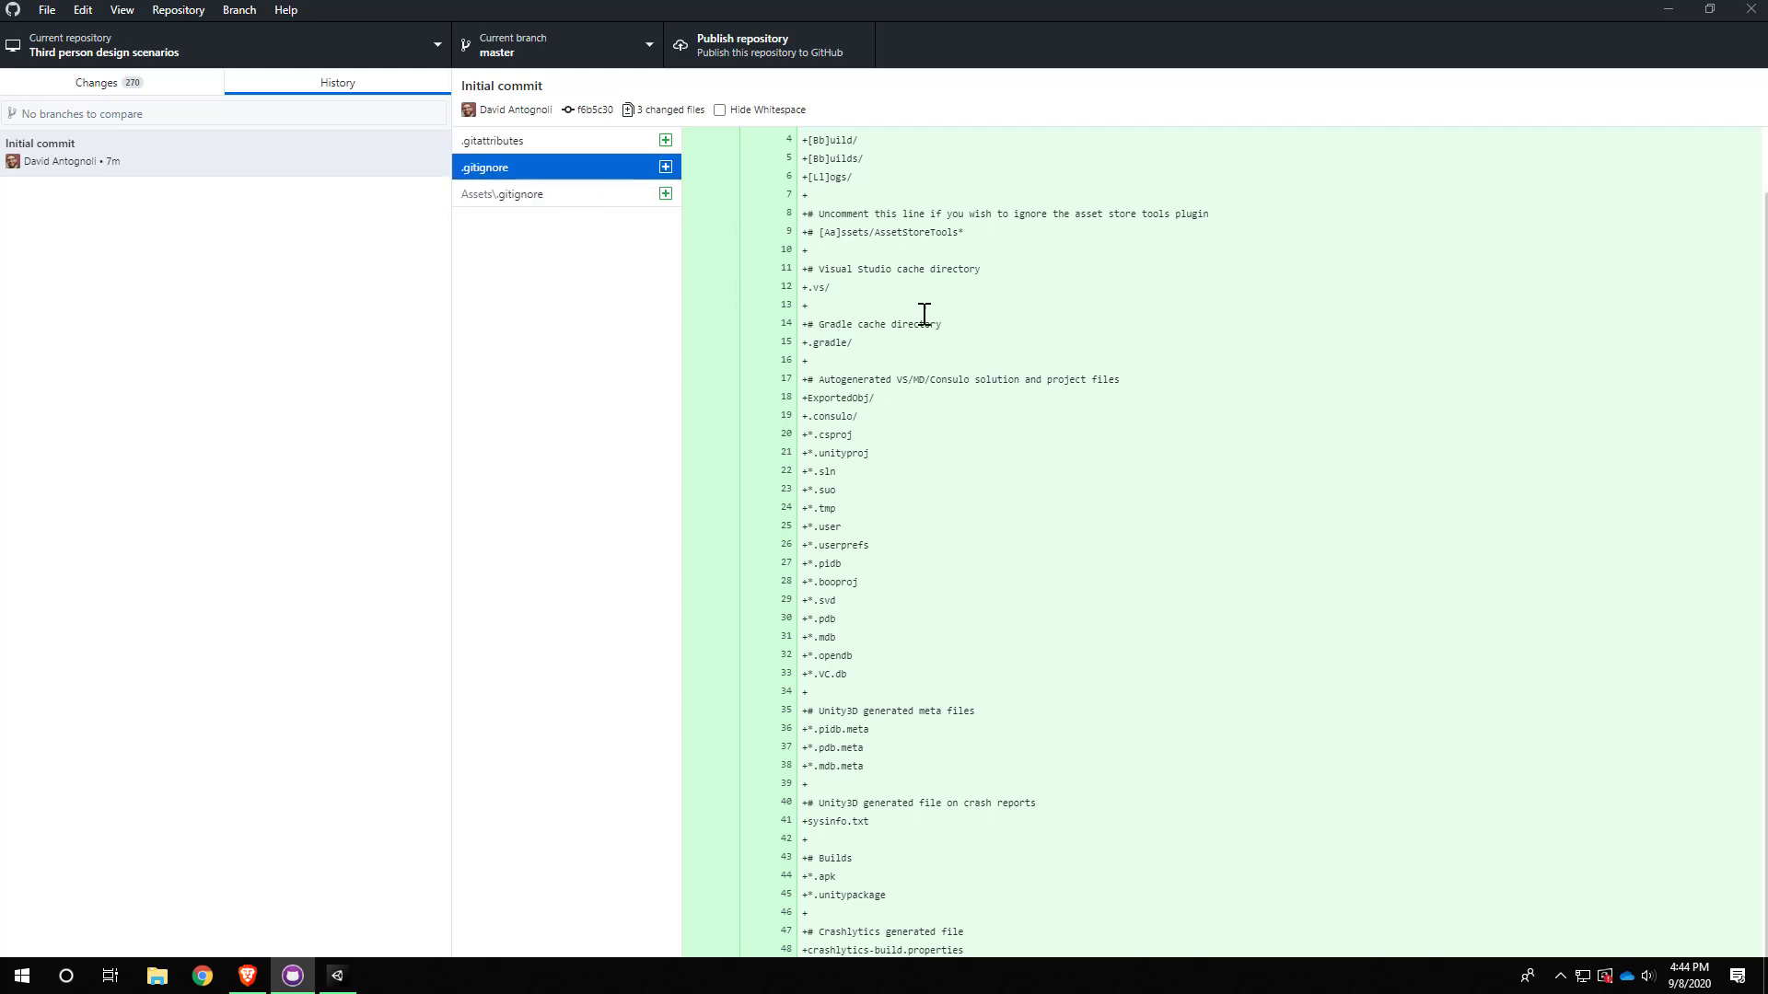
- Return to the uncommitted changes and review the listed Assets, Packages and ProjectSettings files
{"action": "left_click", "coordinate": [162, 85]}
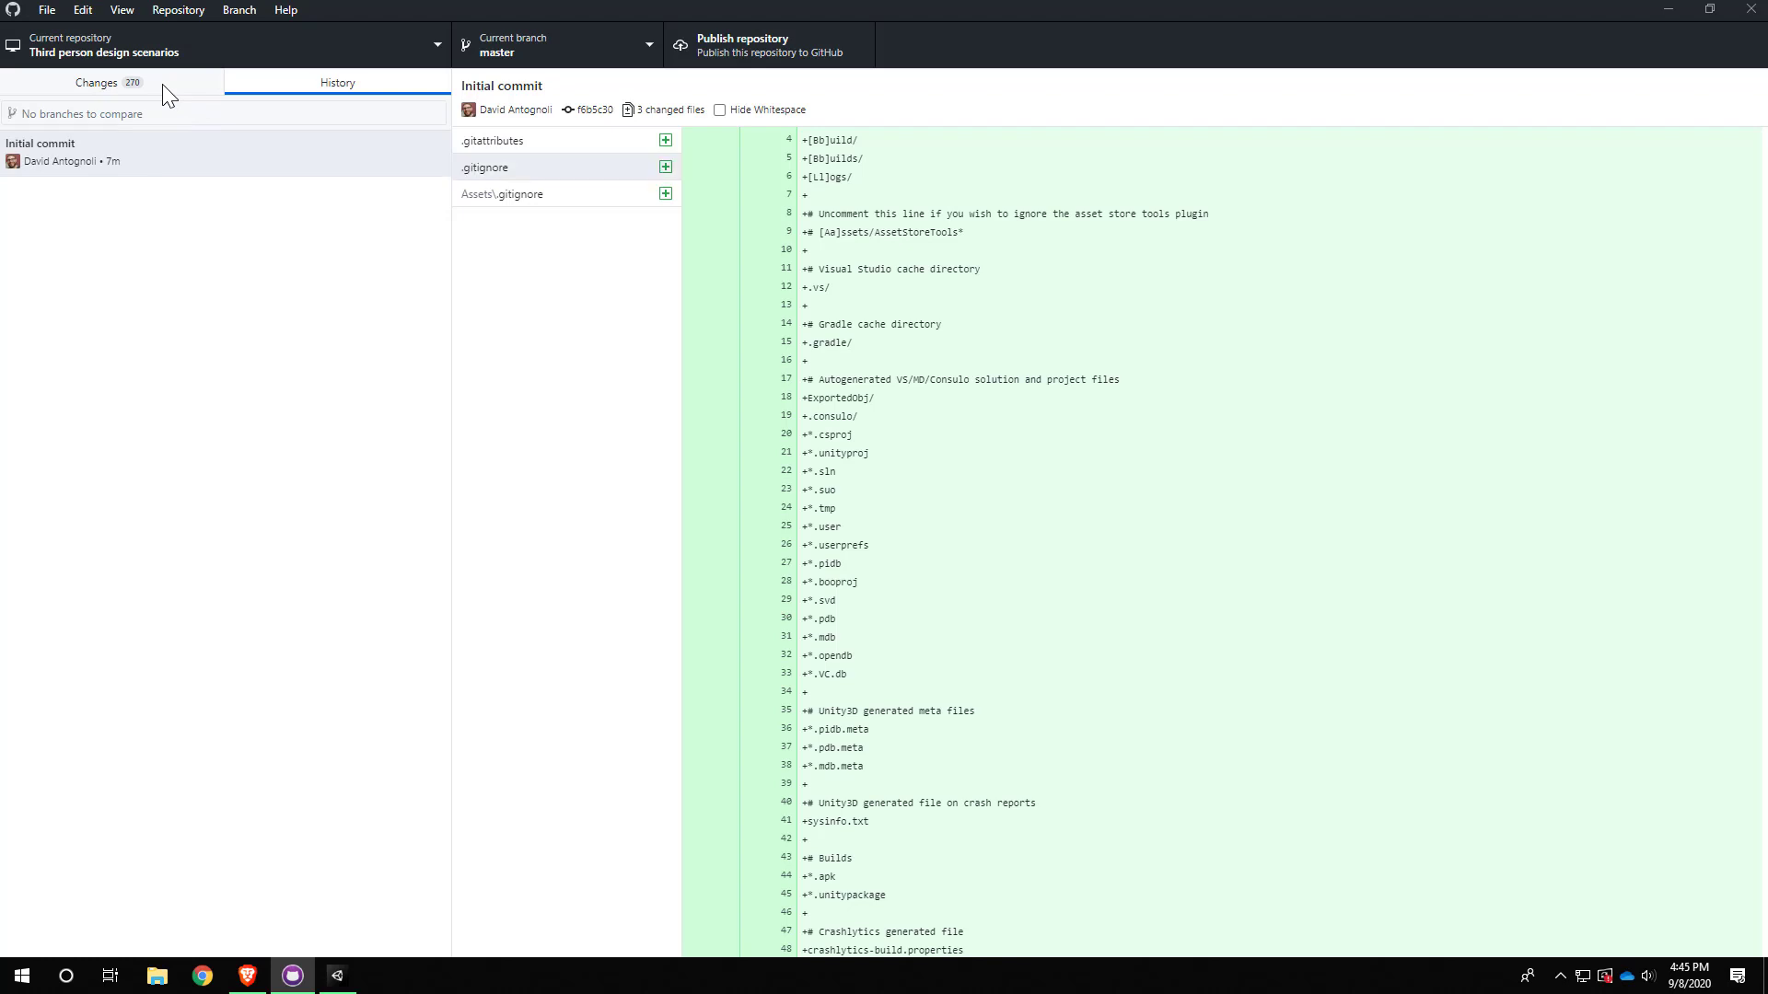
{"action": "scroll", "coordinate": [251, 365], "scroll_direction": "down", "scroll_amount": 3}
{"action": "scroll", "coordinate": [252, 375], "scroll_direction": "down", "scroll_amount": 3}
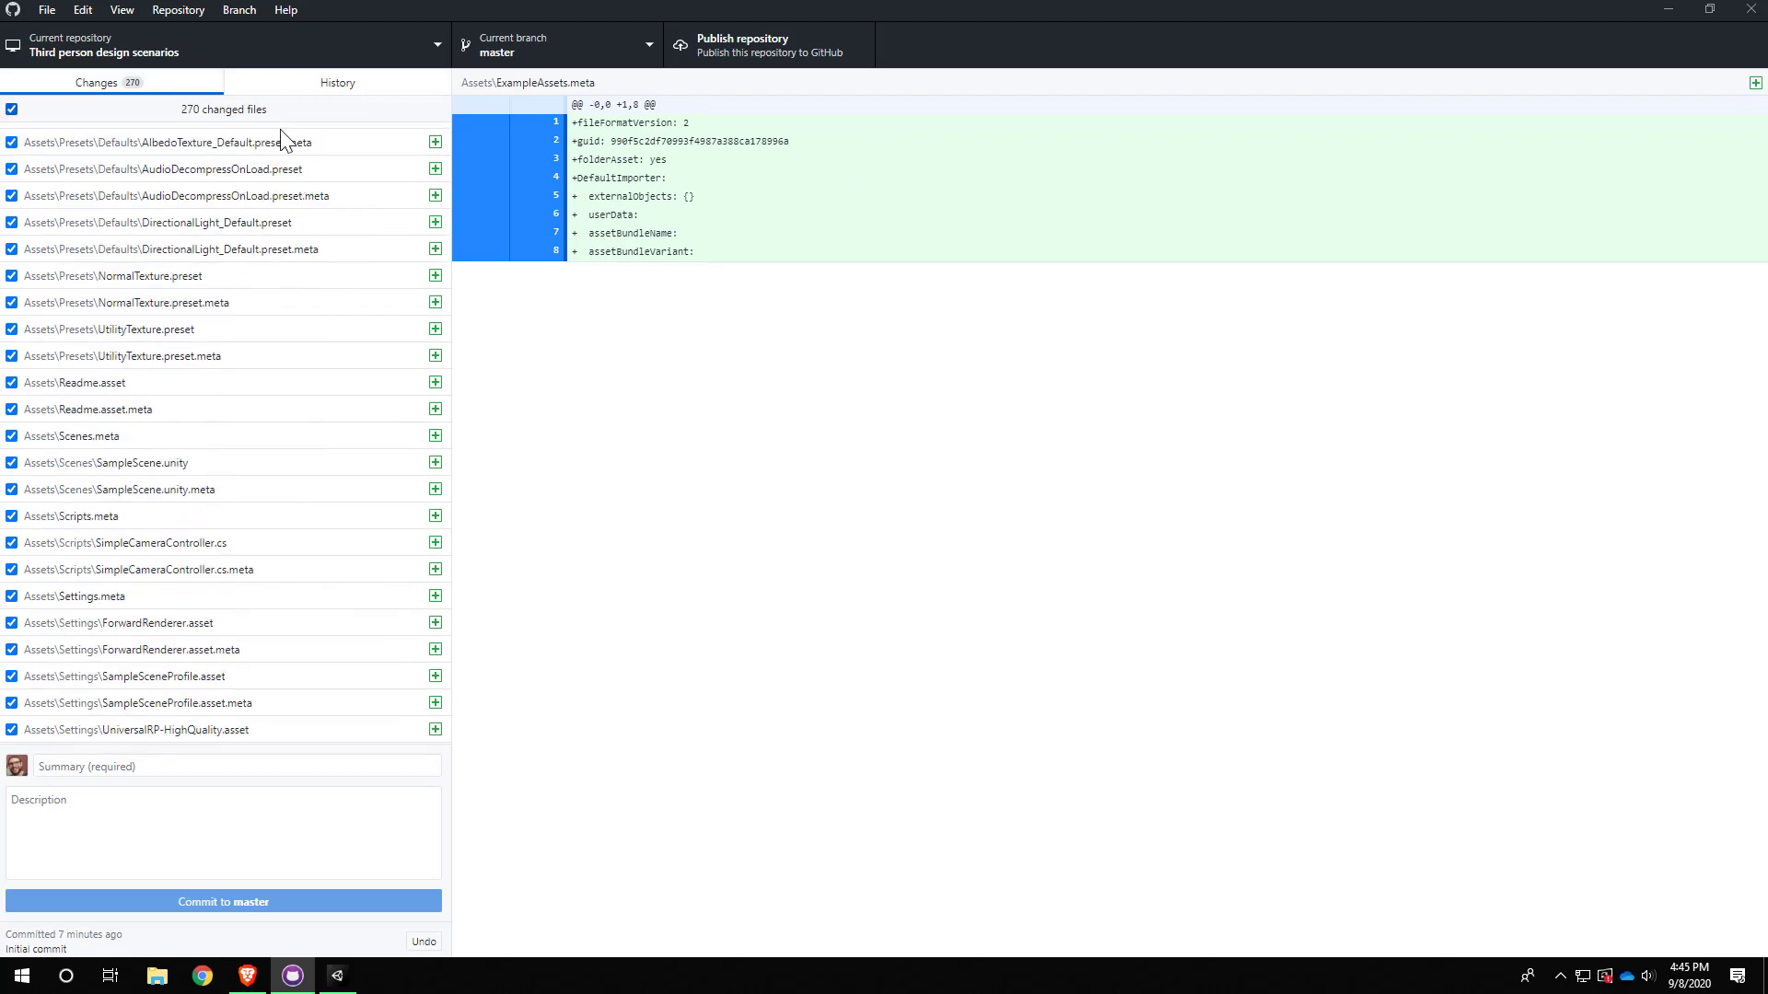
{"action": "scroll", "coordinate": [300, 486], "scroll_direction": "down", "scroll_amount": 12}
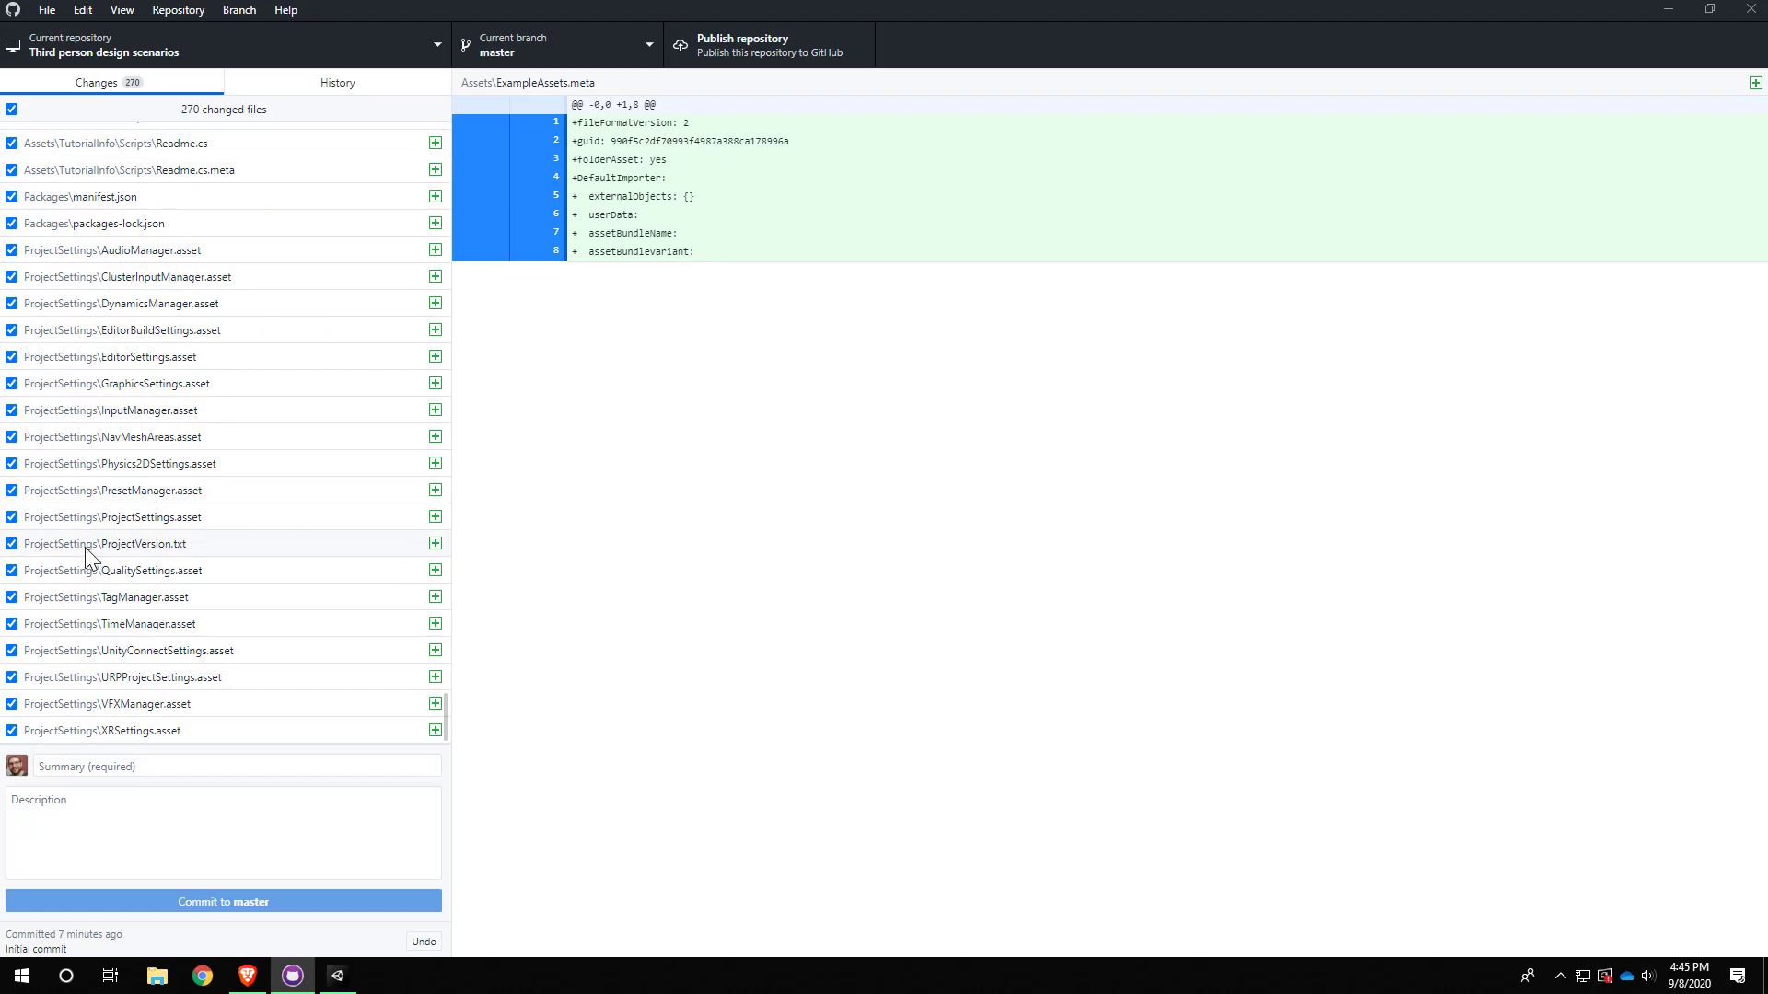
{"action": "scroll", "coordinate": [86, 500], "scroll_direction": "up", "scroll_amount": 3}
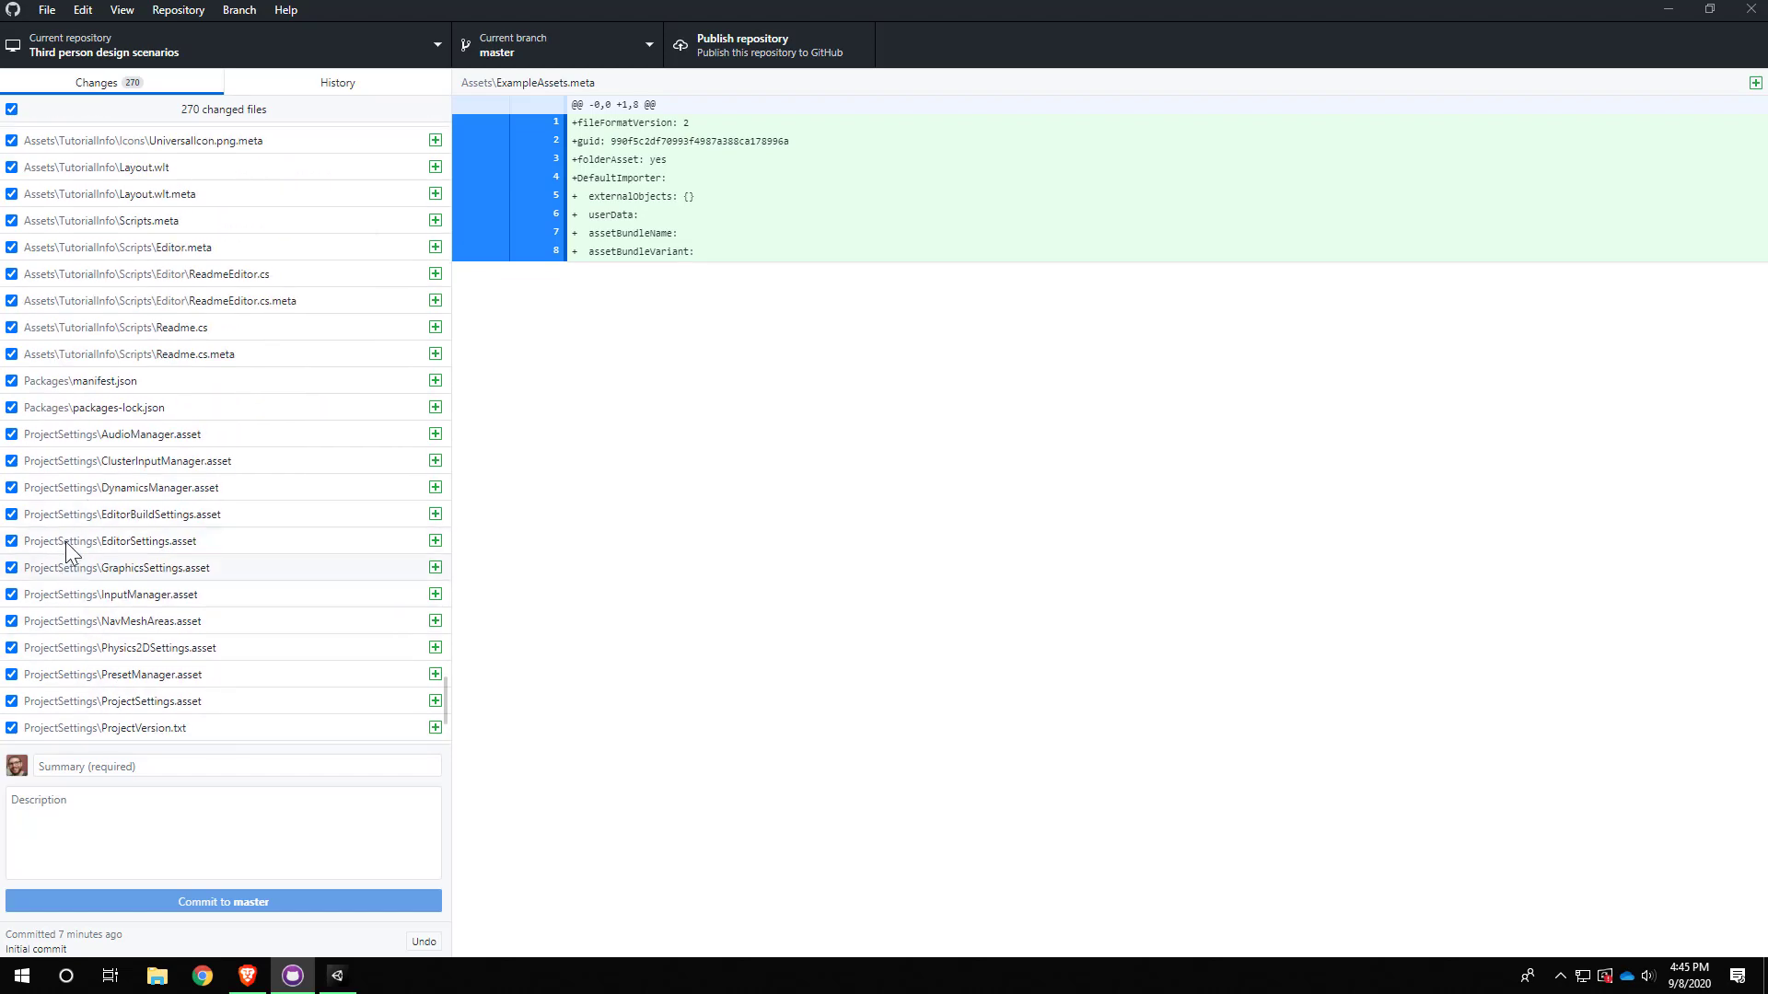
{"action": "scroll", "coordinate": [65, 541], "scroll_direction": "up", "scroll_amount": 6}
{"action": "scroll", "coordinate": [59, 314], "scroll_direction": "up", "scroll_amount": 20}
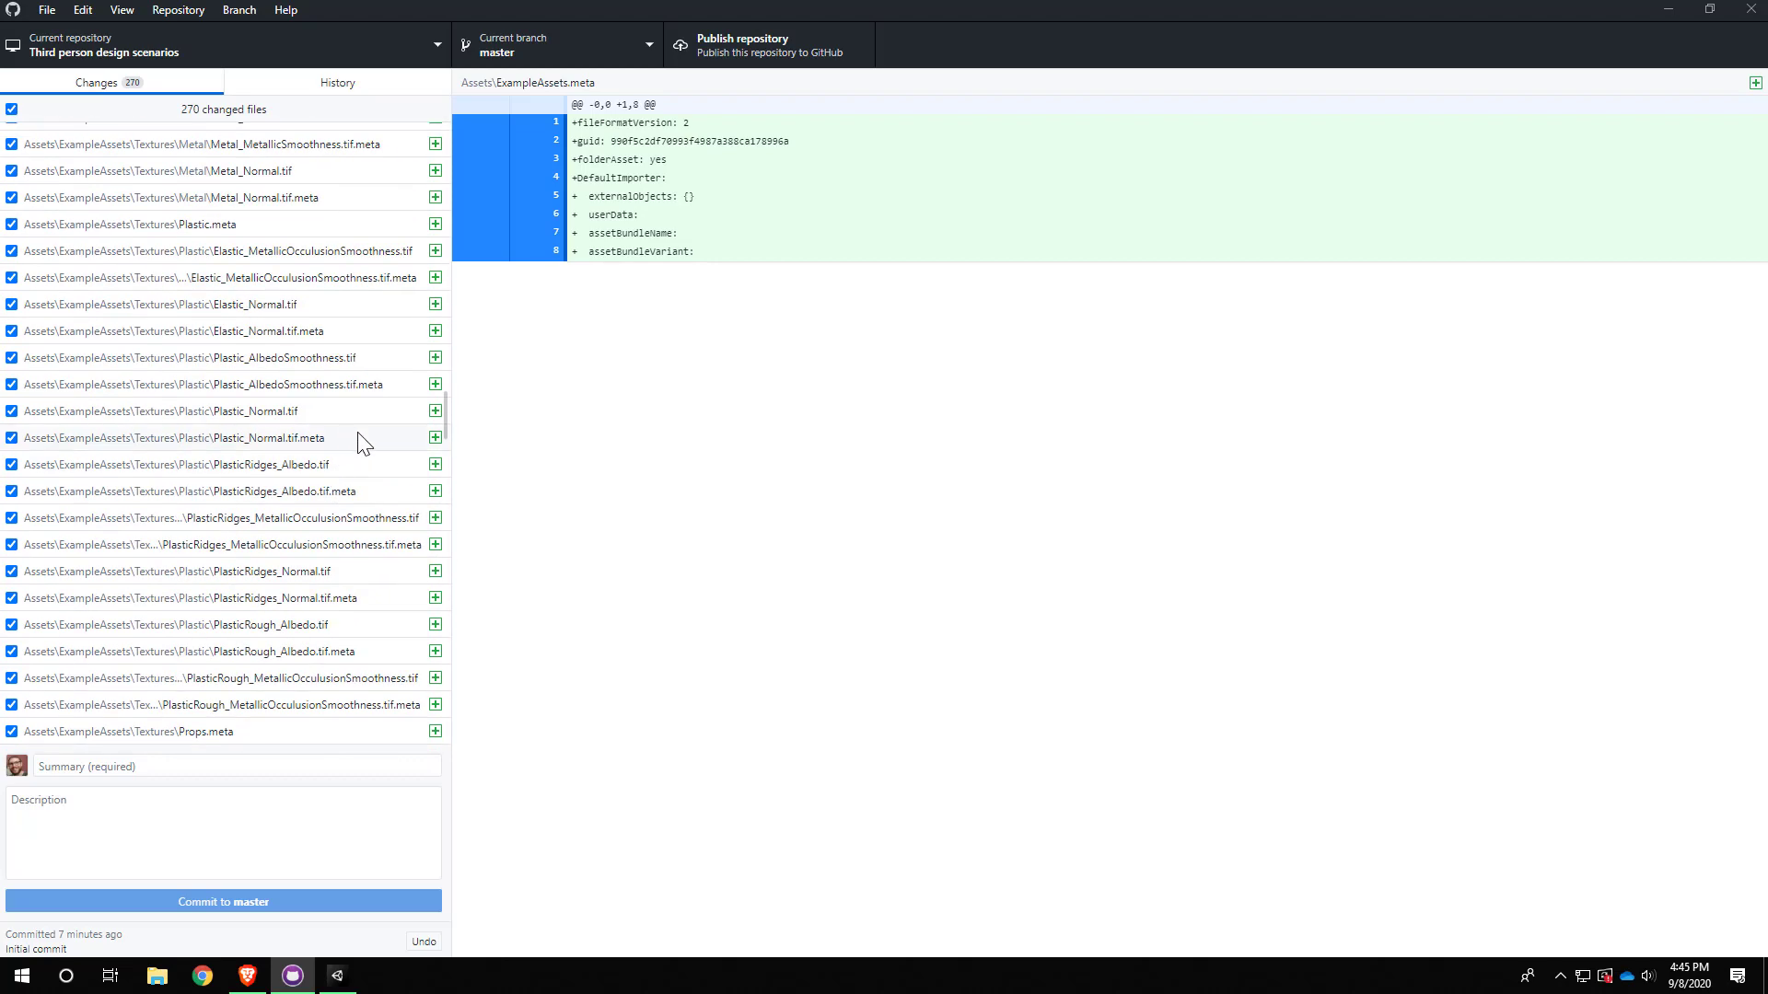
{"action": "left_click_drag", "start_coordinate": [445, 411], "coordinate": [446, 112]}
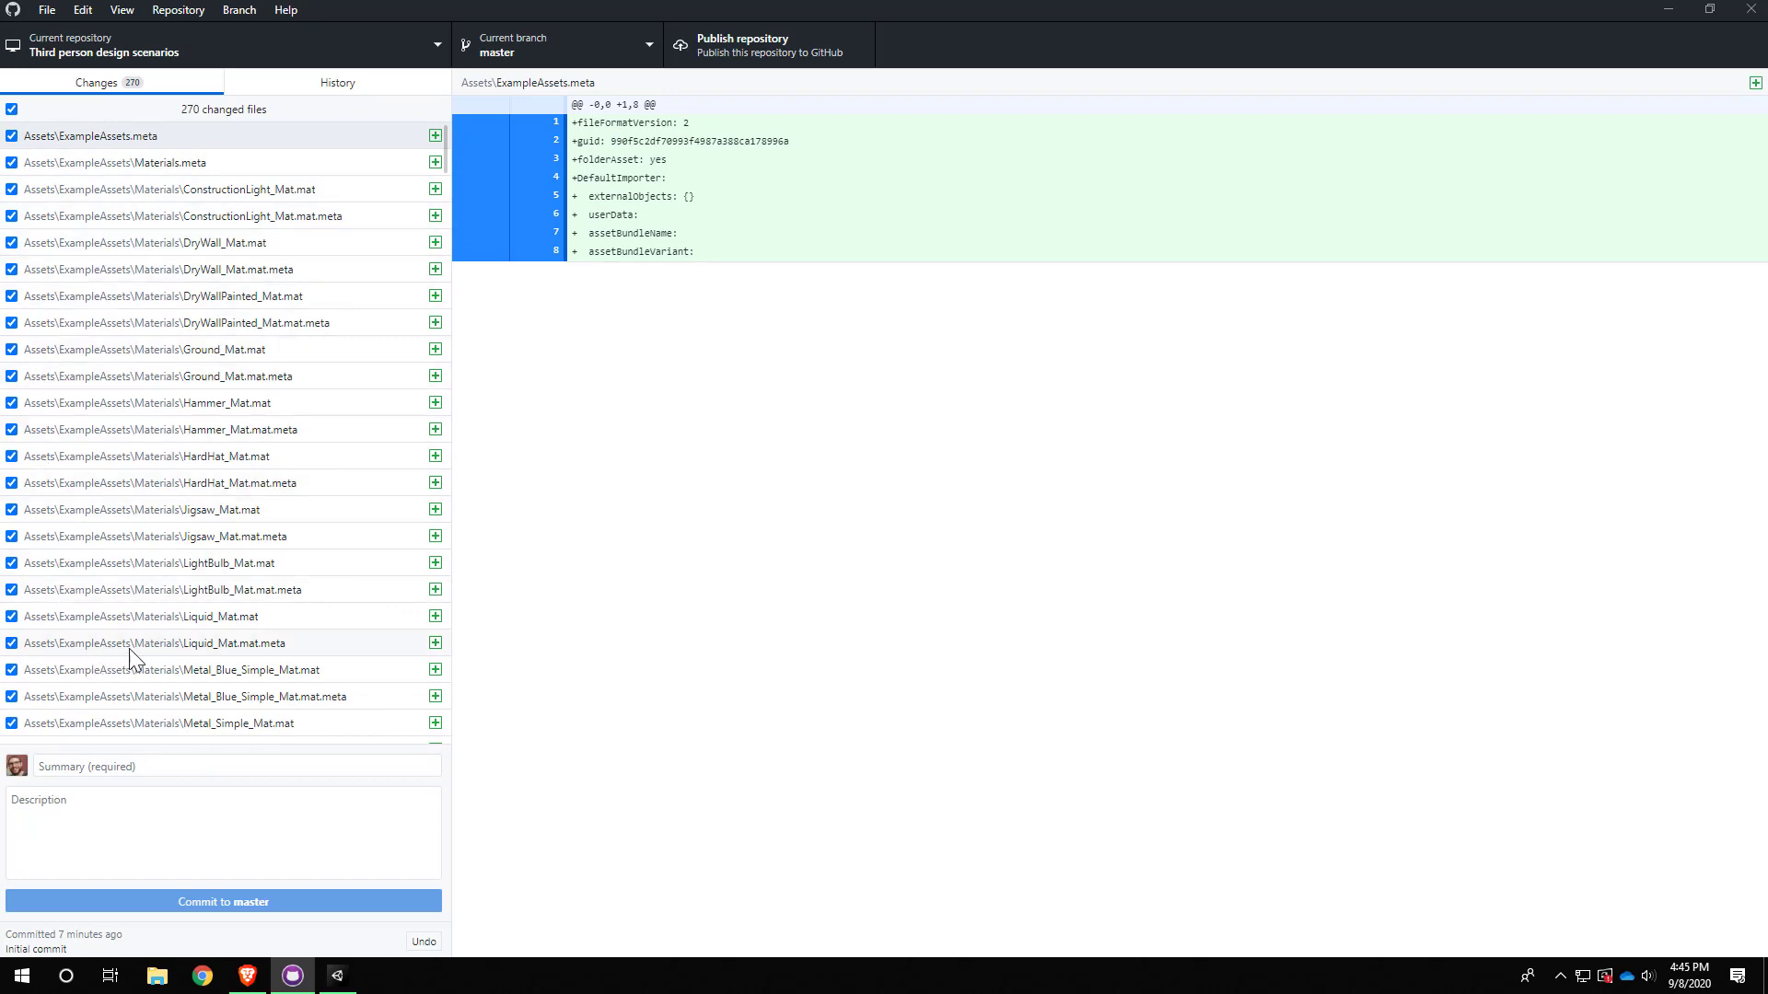
- Commit all the changed files to master with the summary "adds Unity project"
{"action": "left_click", "coordinate": [157, 767]}
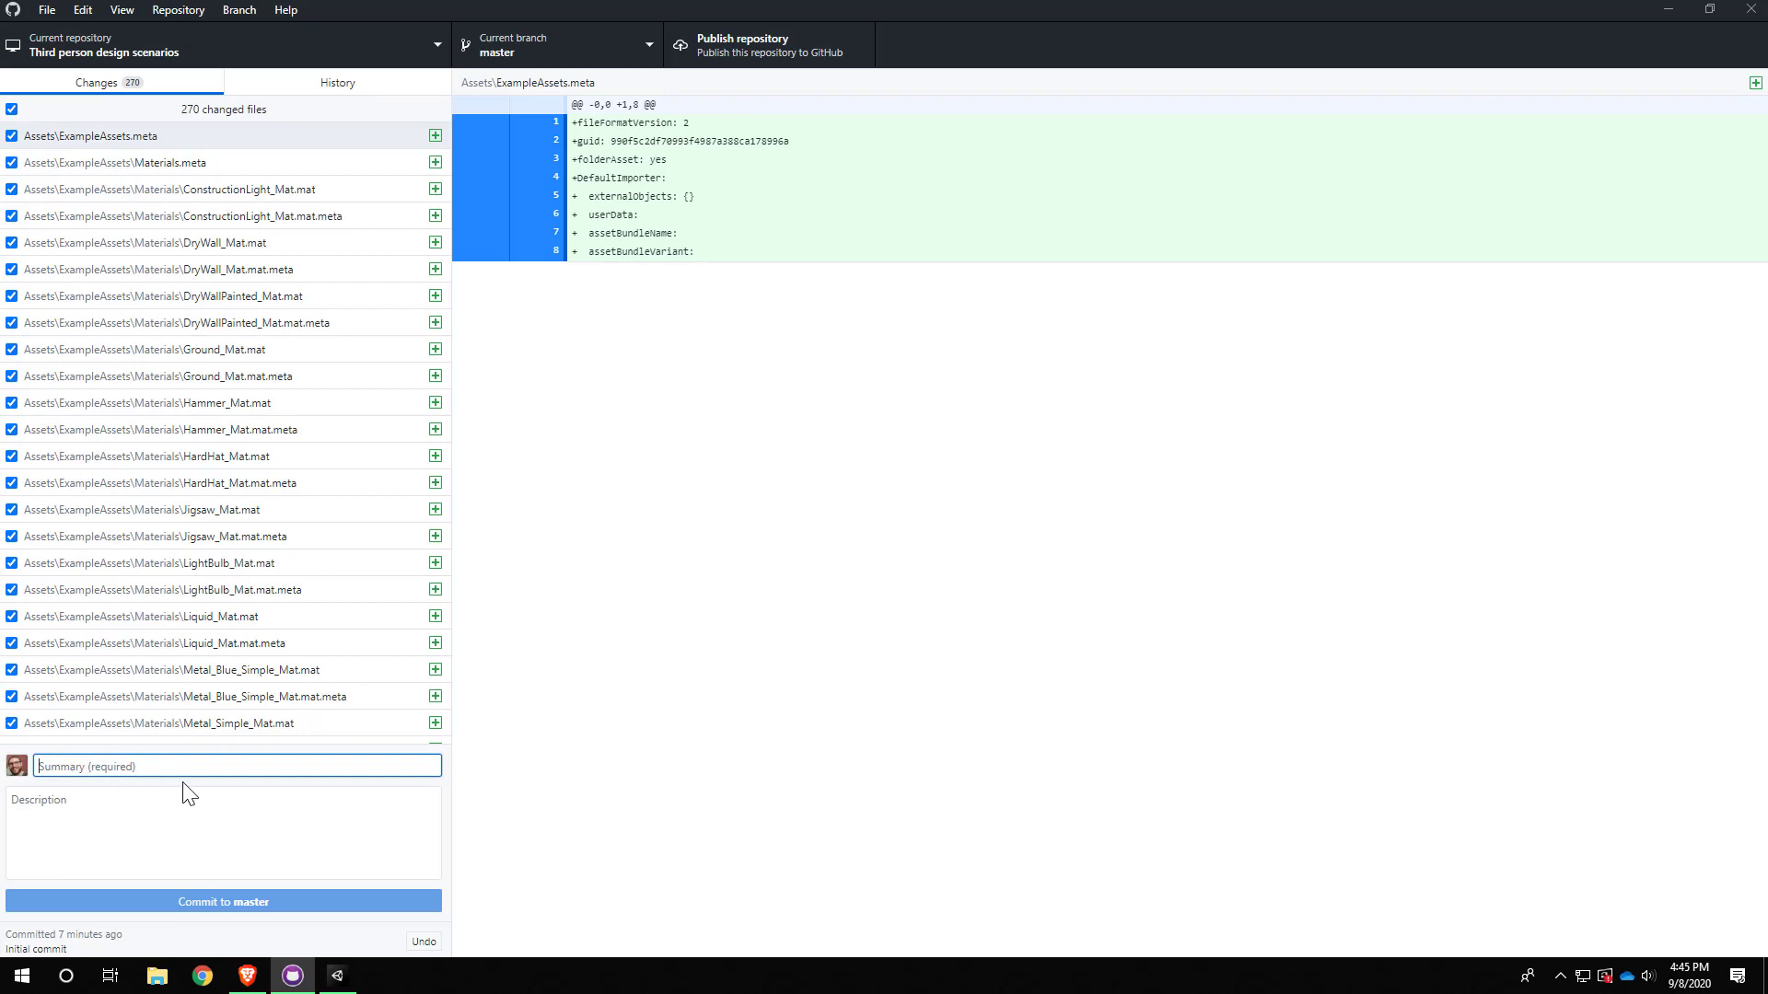
{"action": "key", "text": "super+a"}
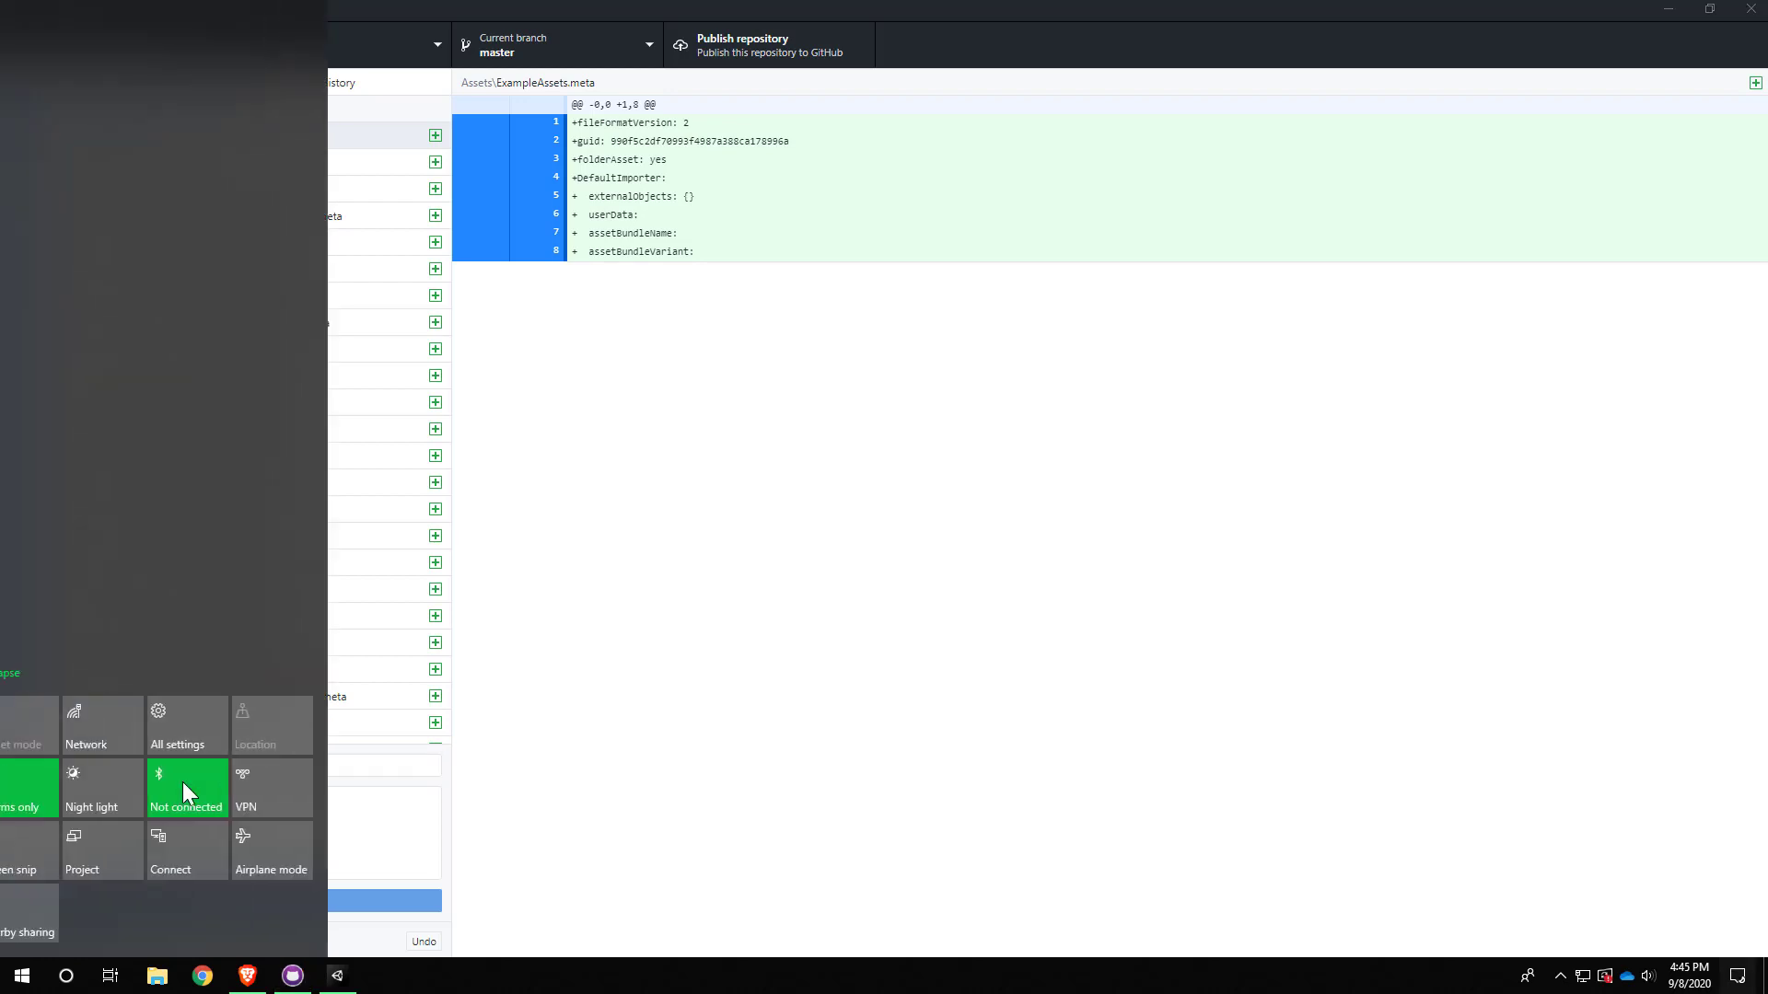
{"action": "left_click", "coordinate": [377, 767]}
{"action": "type", "text": "add Unity project"}
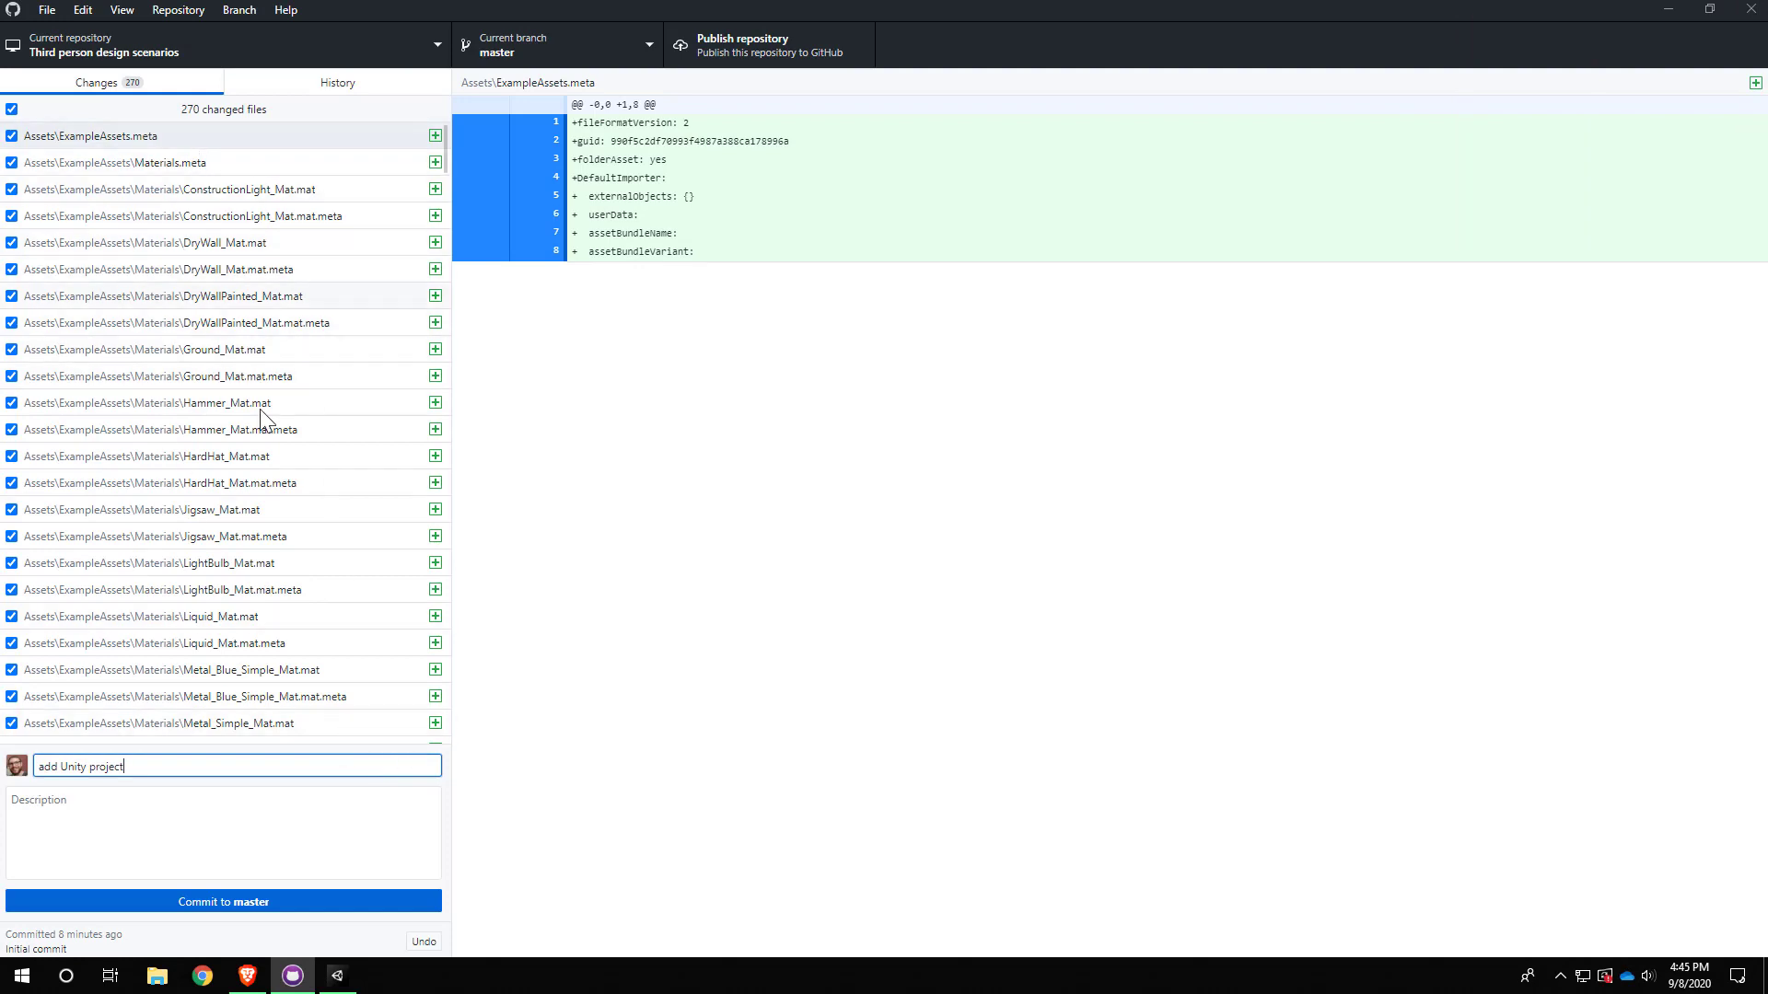
{"action": "left_click", "coordinate": [58, 769]}
{"action": "type", "text": "s"}
{"action": "left_click", "coordinate": [191, 902]}
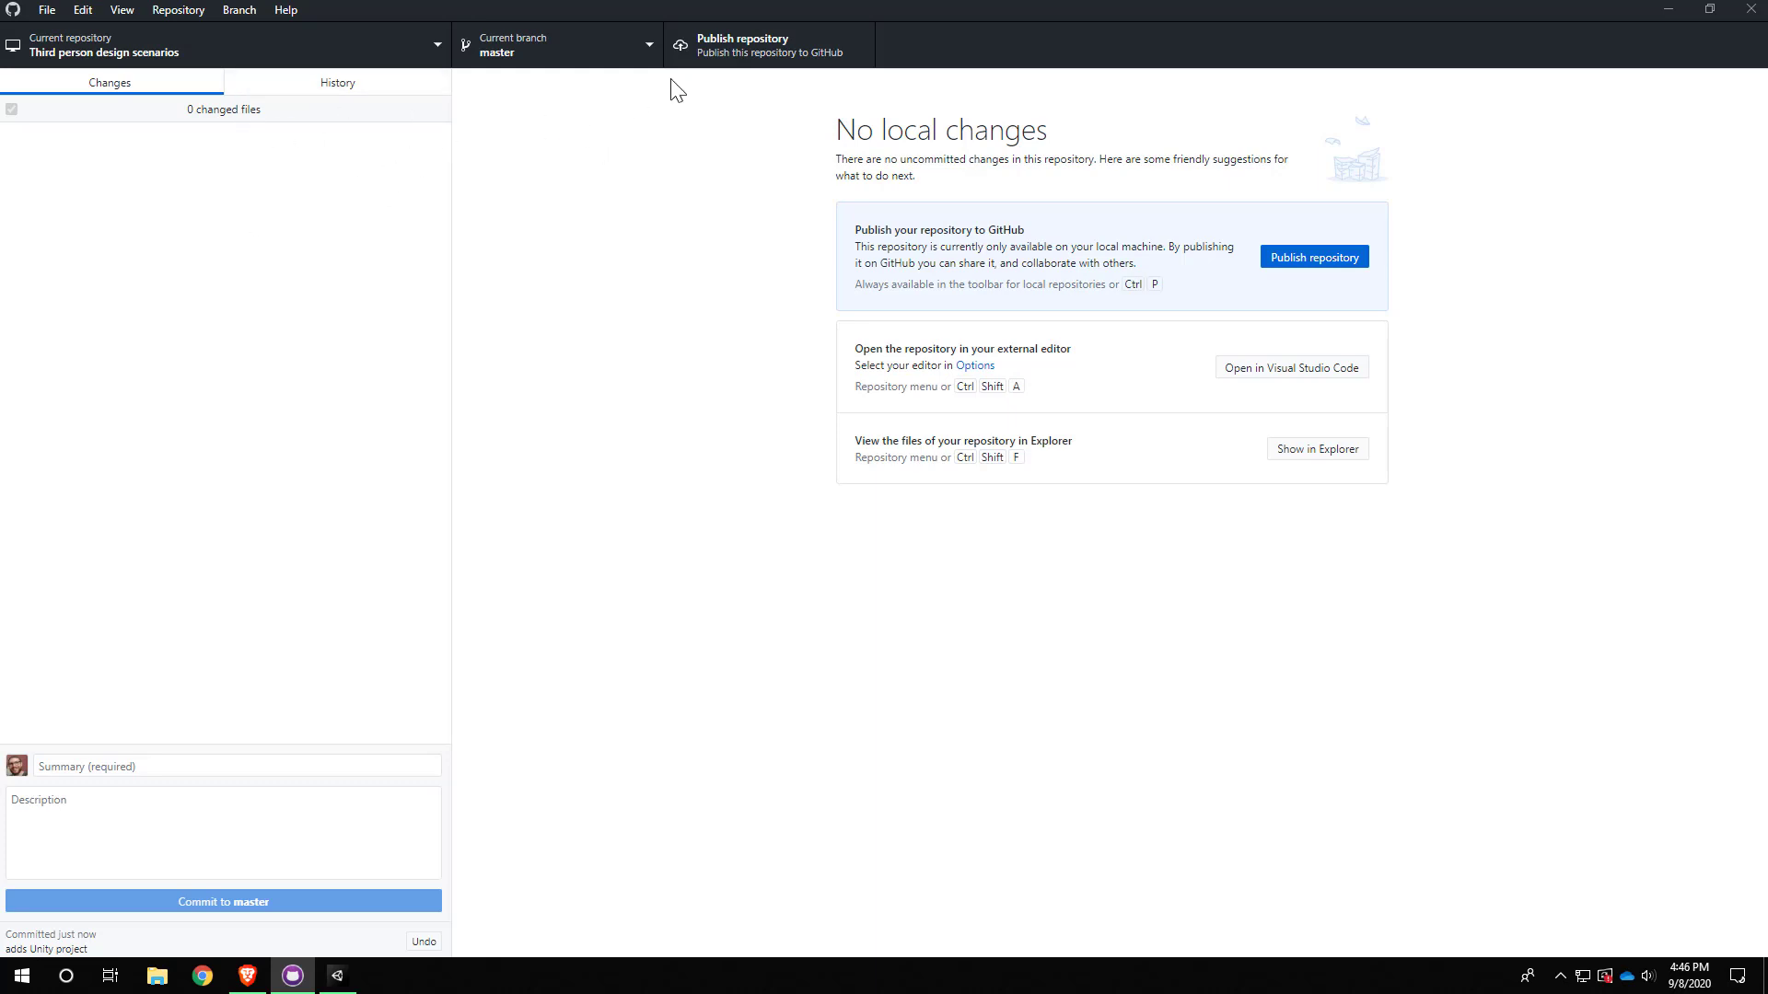
- Publish the repository to GitHub.com as Third person design scenarios, with the code not kept private
{"action": "left_click", "coordinate": [739, 48]}
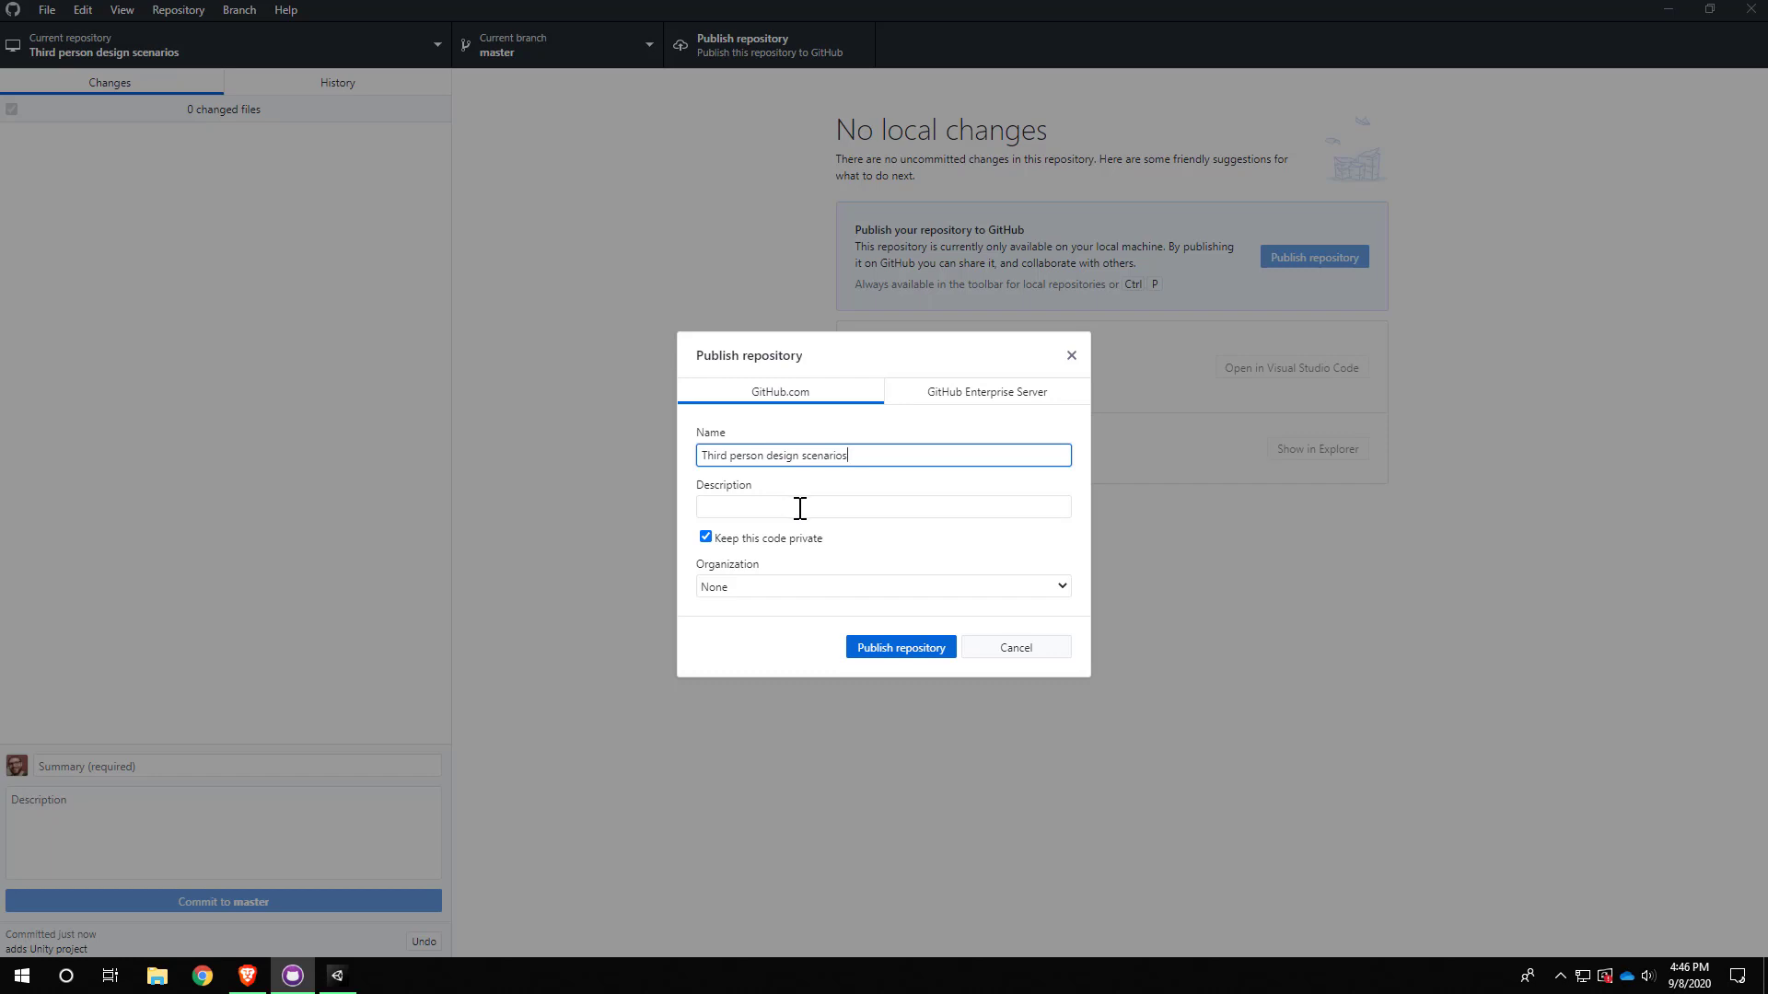
{"action": "left_click", "coordinate": [705, 538]}
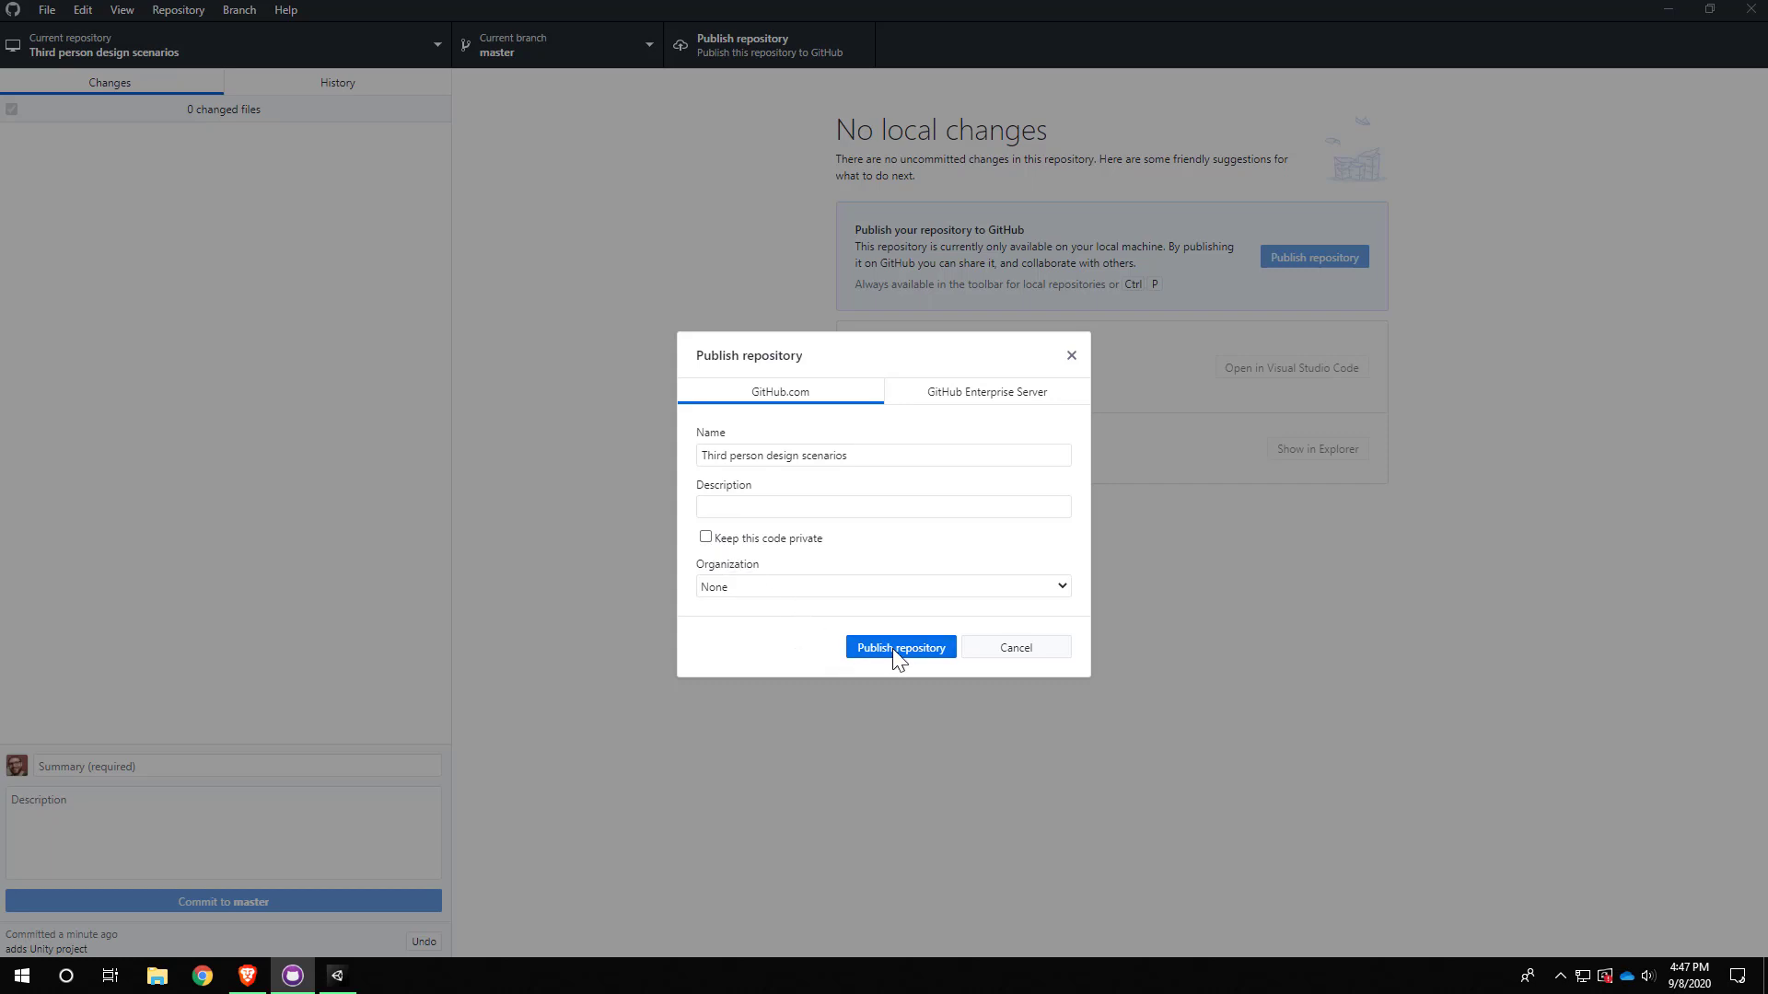
{"action": "left_click", "coordinate": [914, 656]}
{"action": "left_click", "coordinate": [912, 649]}
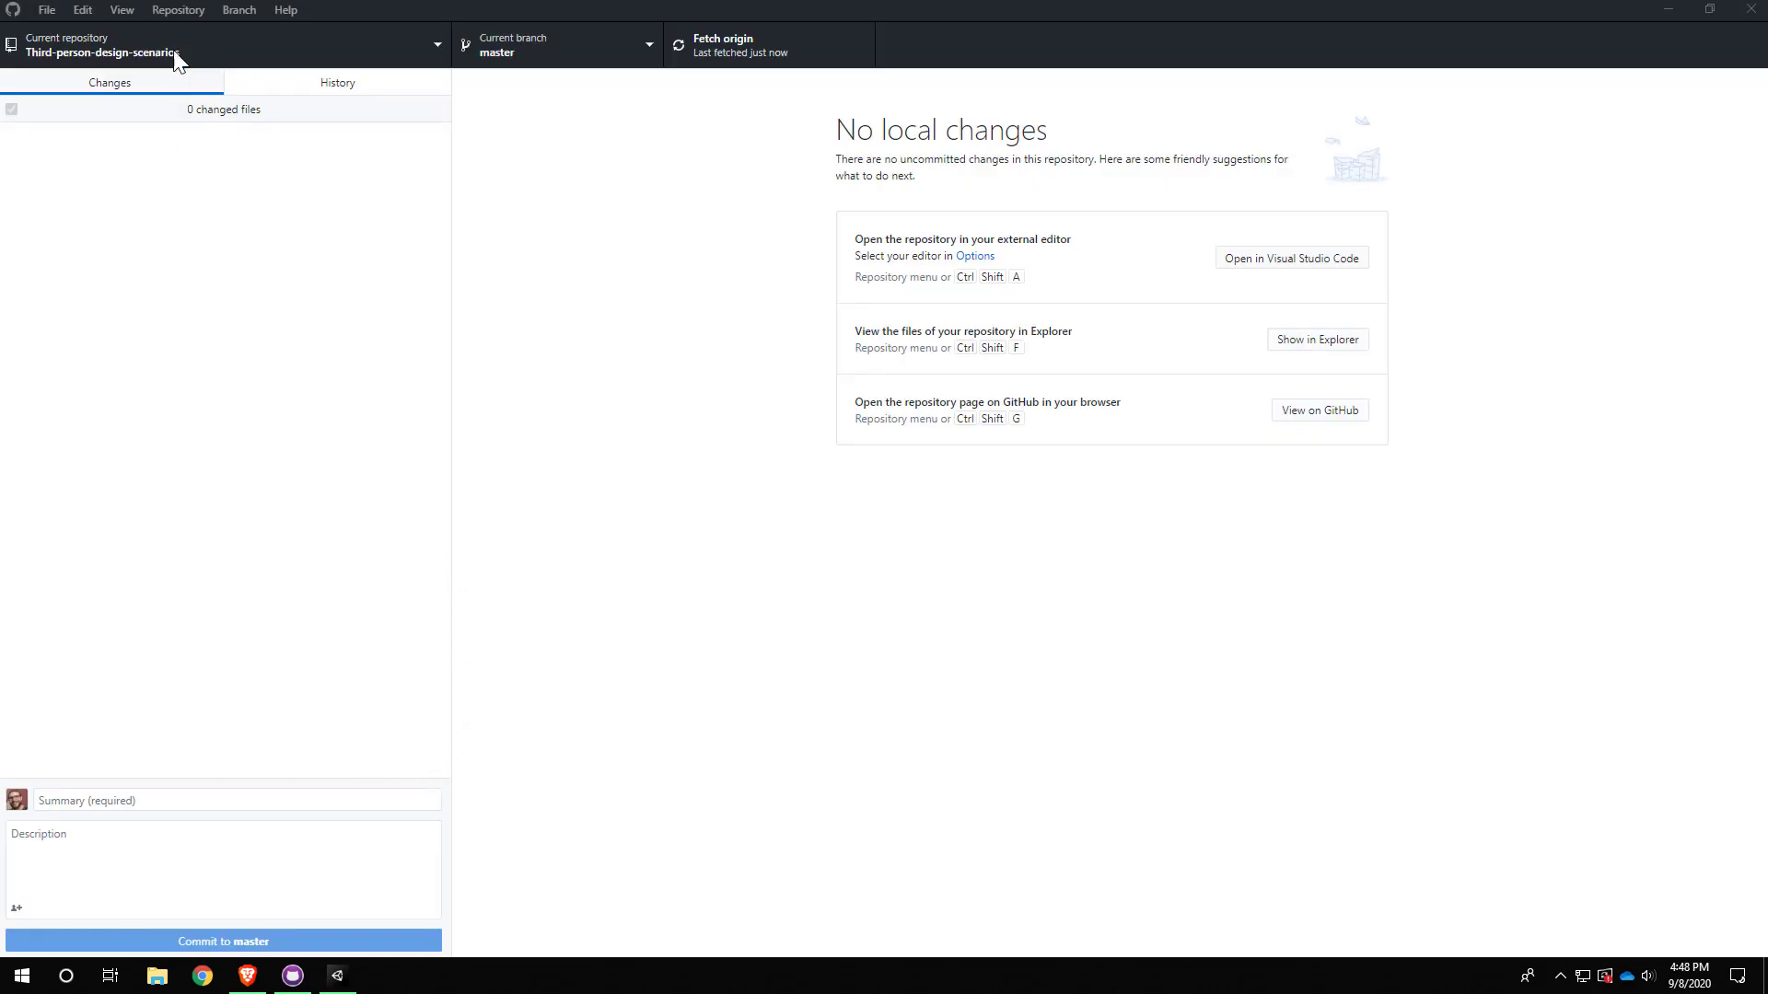
- Switch to the browser and view the published Third-person-design-scenarios repository's main page on GitHub
{"action": "left_click", "coordinate": [178, 11]}
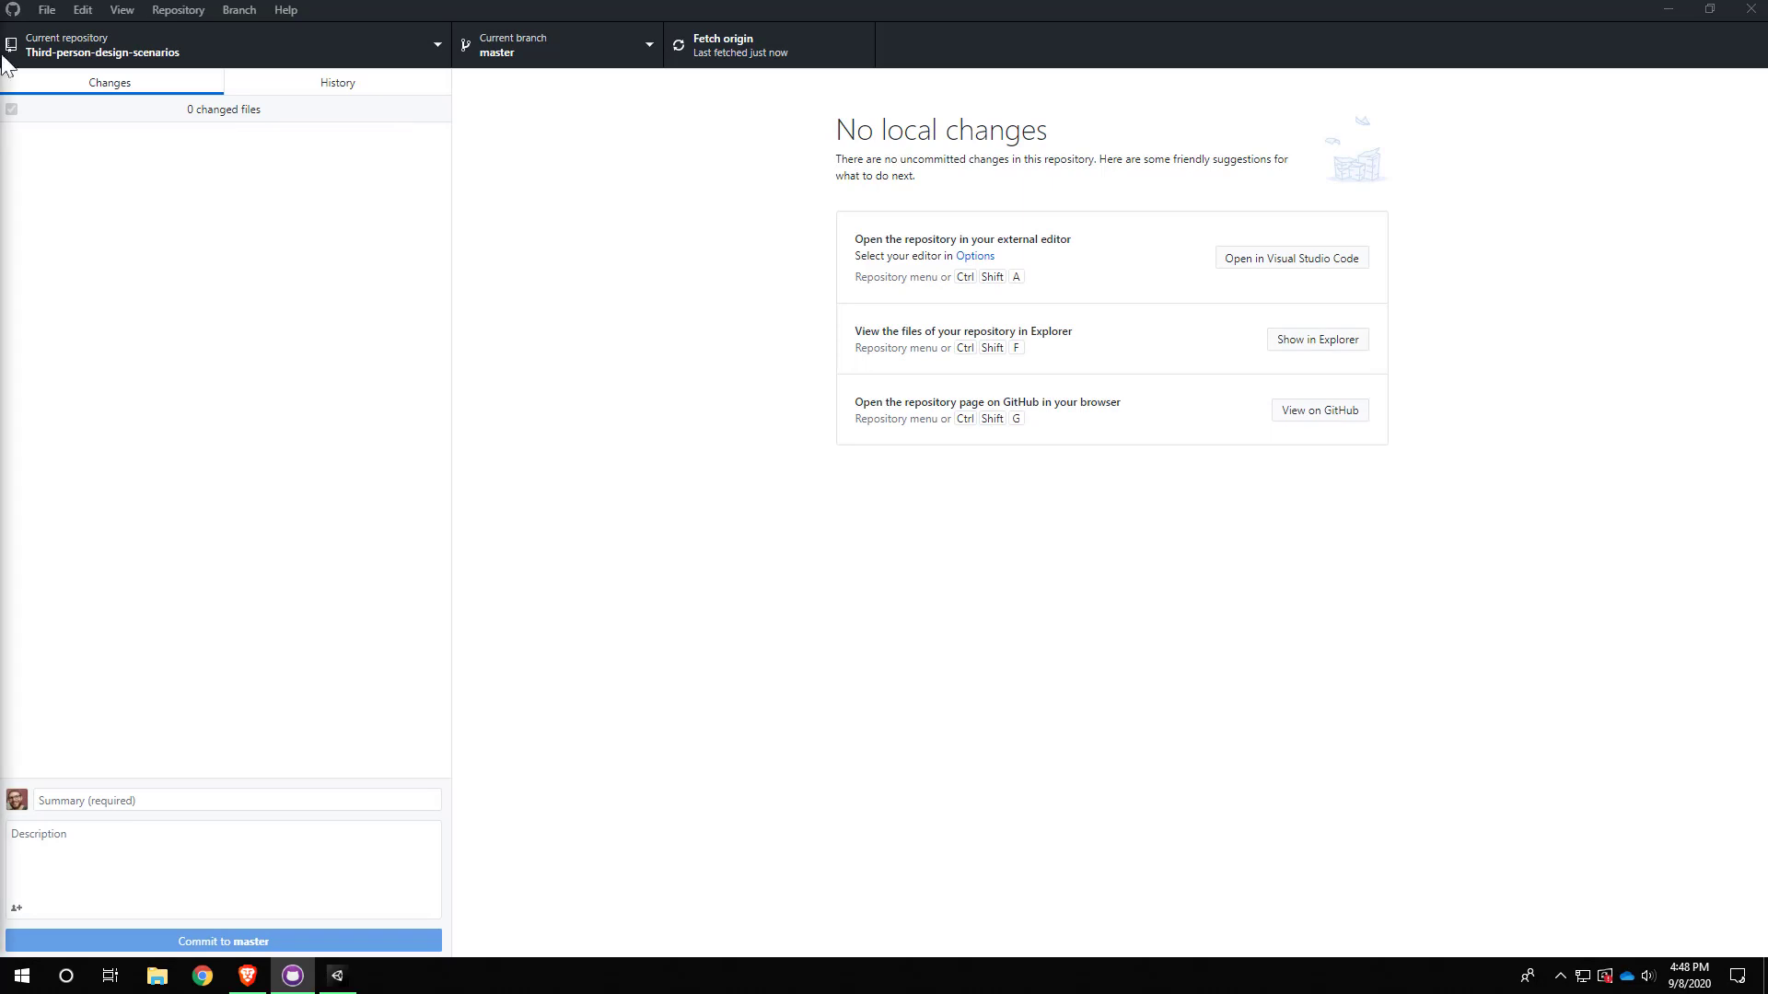
{"action": "left_click_drag", "start_coordinate": [0, 10], "coordinate": [1096, 4]}
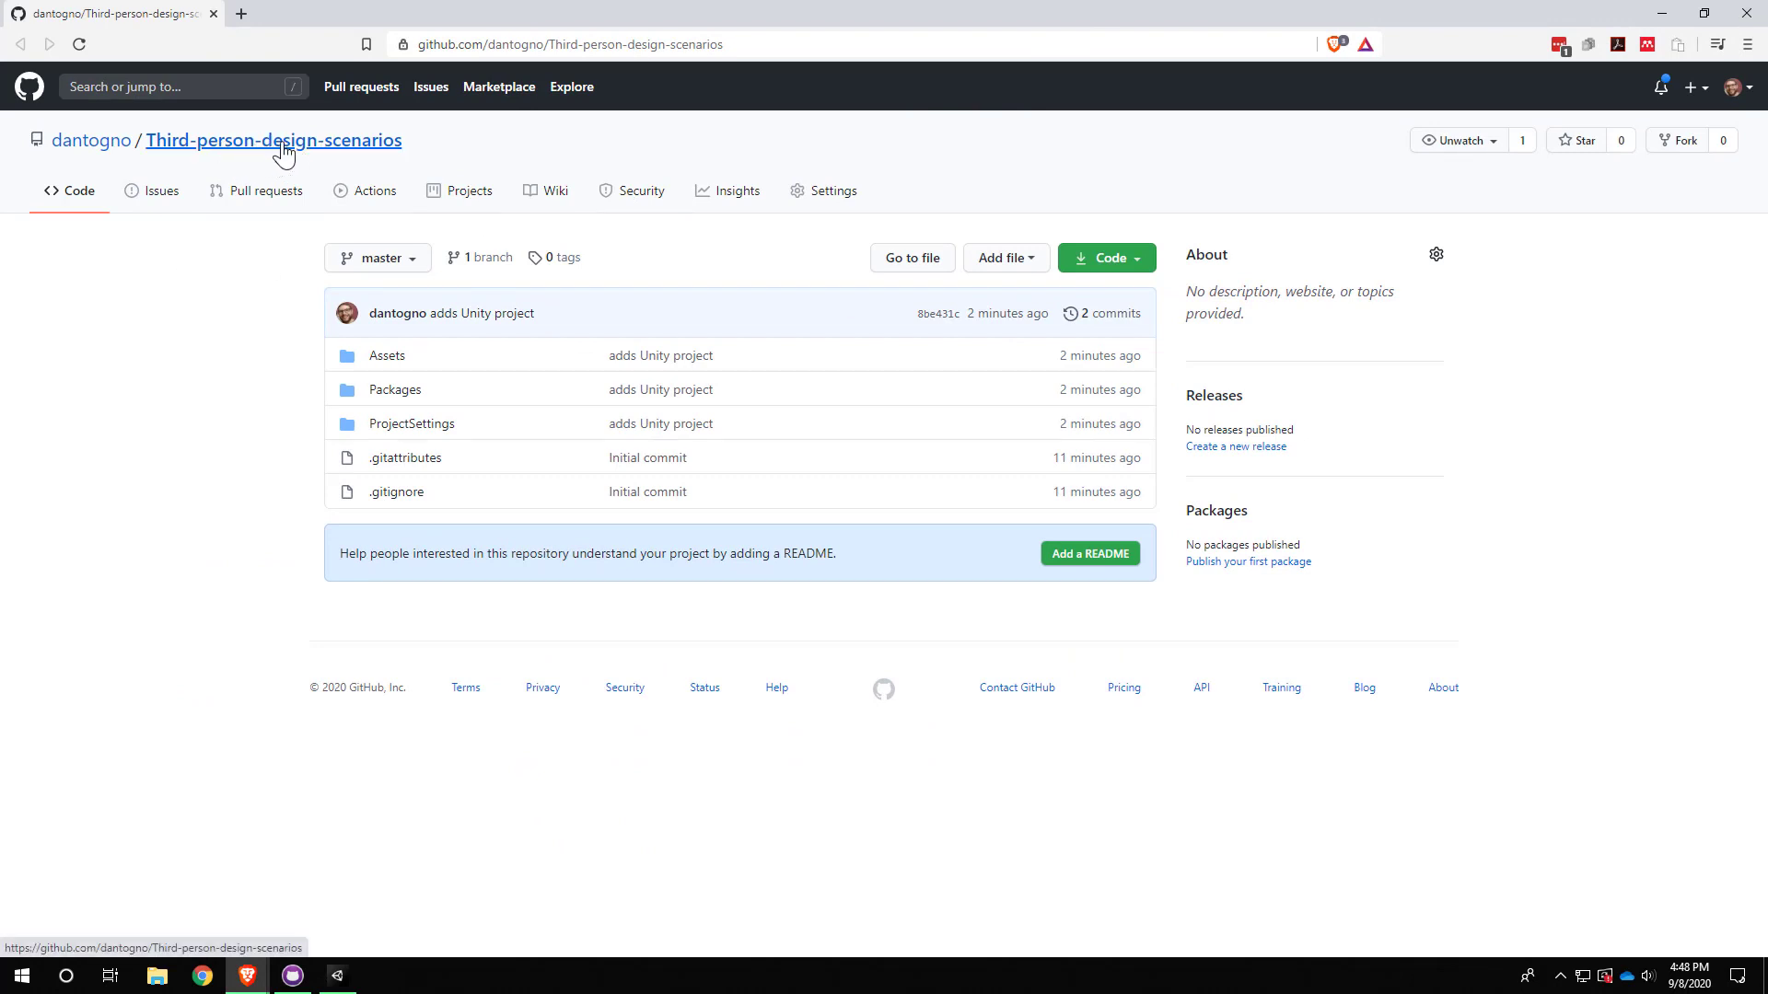
{"action": "left_click", "coordinate": [320, 145]}
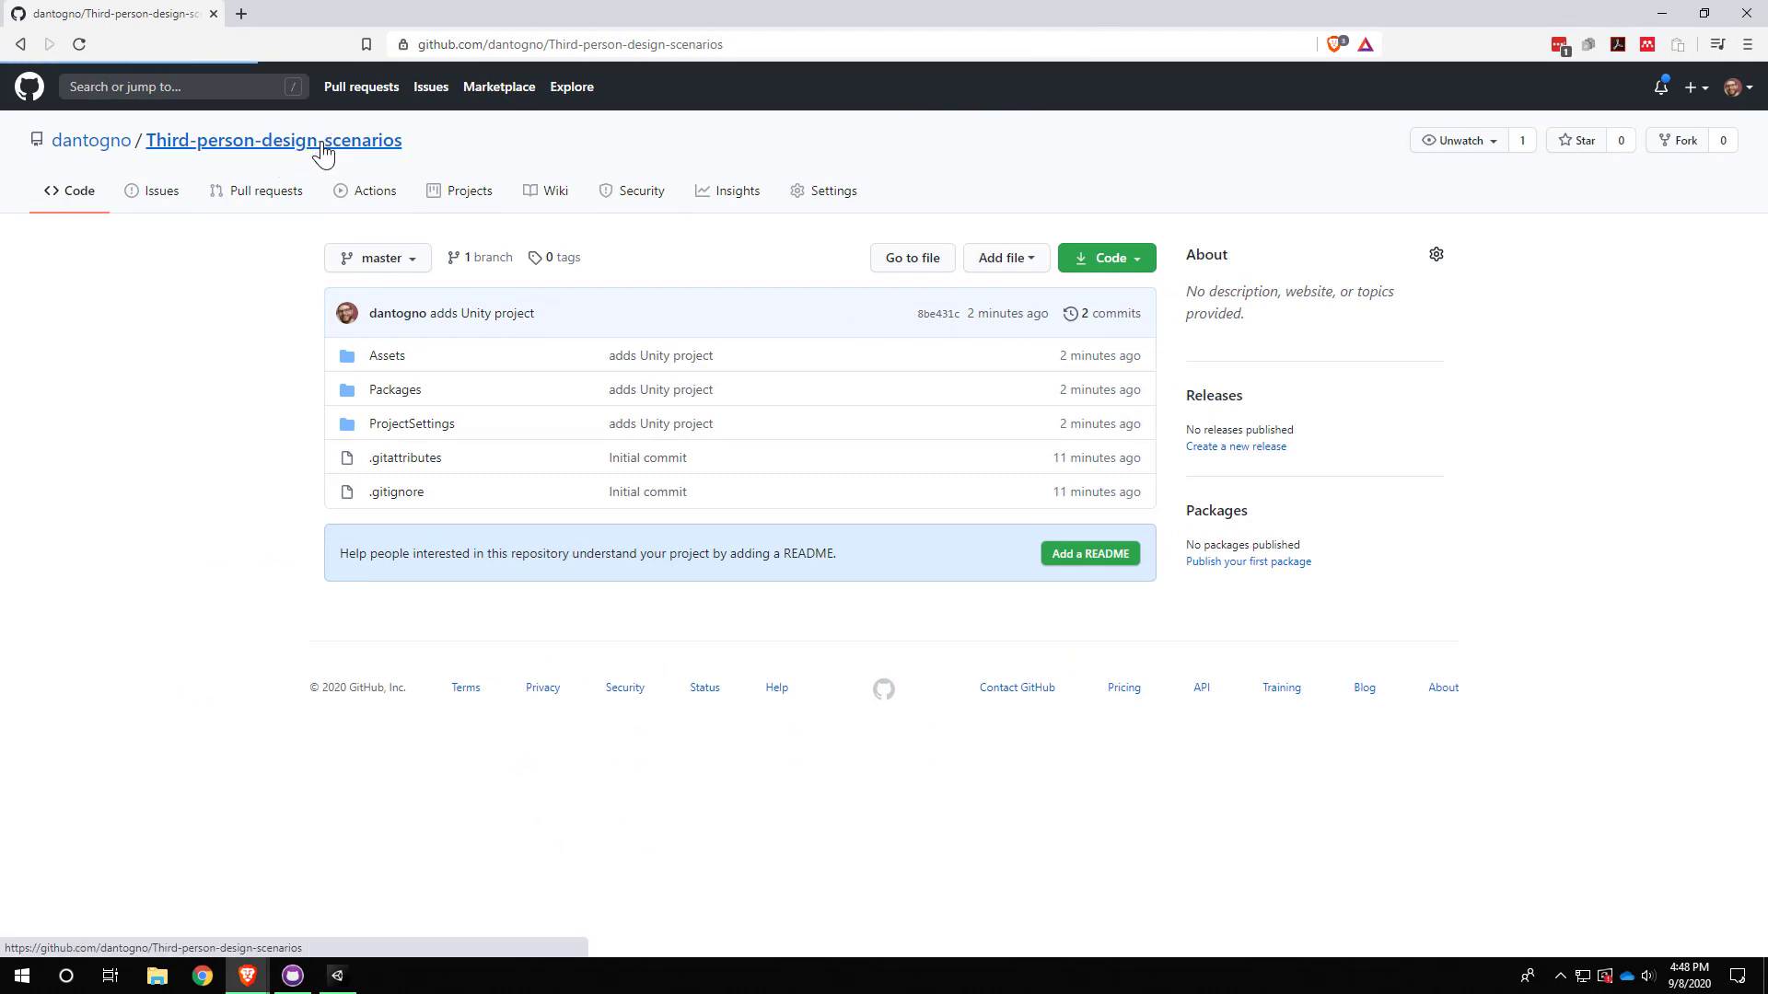